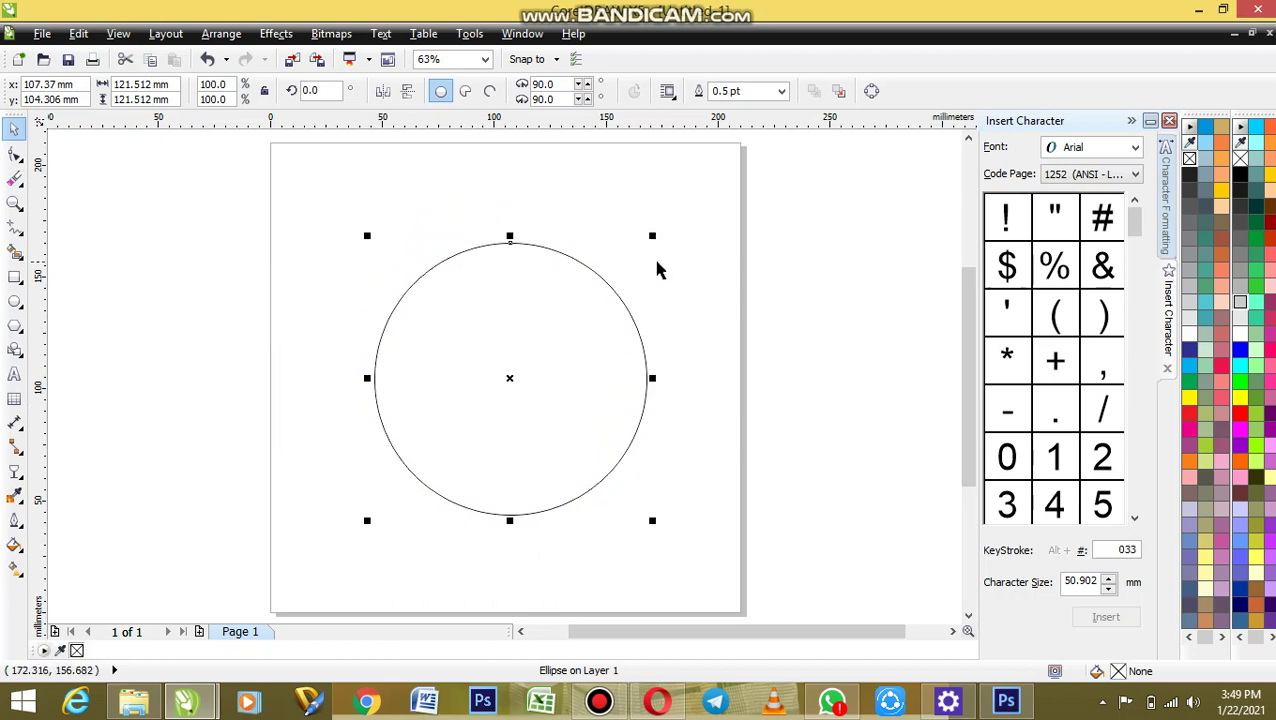
# - Scale the circle about its centre and create a concentric pair, about 89 mm outer and 61 mm inner diameter
pyautogui.moveTo(654, 237); pyautogui.dragTo(584, 272)
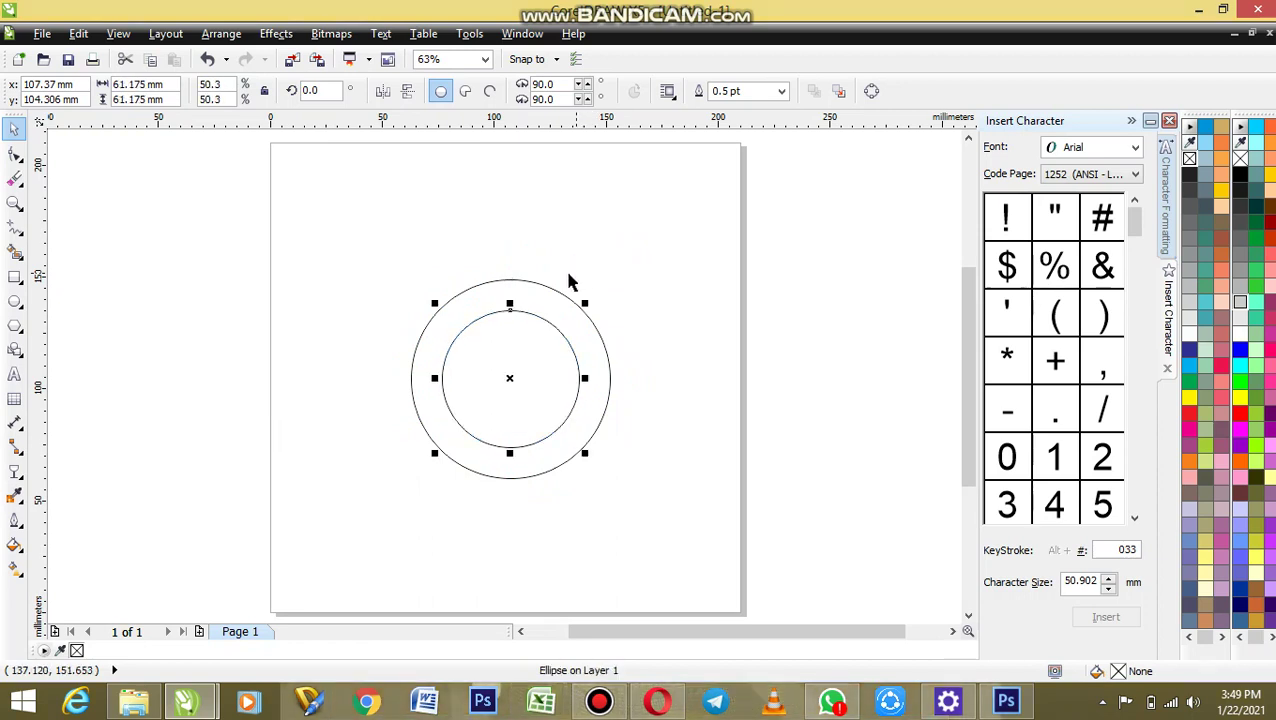
# - Draw a closed, rounded B-spline bar about 19 by 92 mm from the inner circle's left quadrant down past the outer circle
pyautogui.click(14, 279)
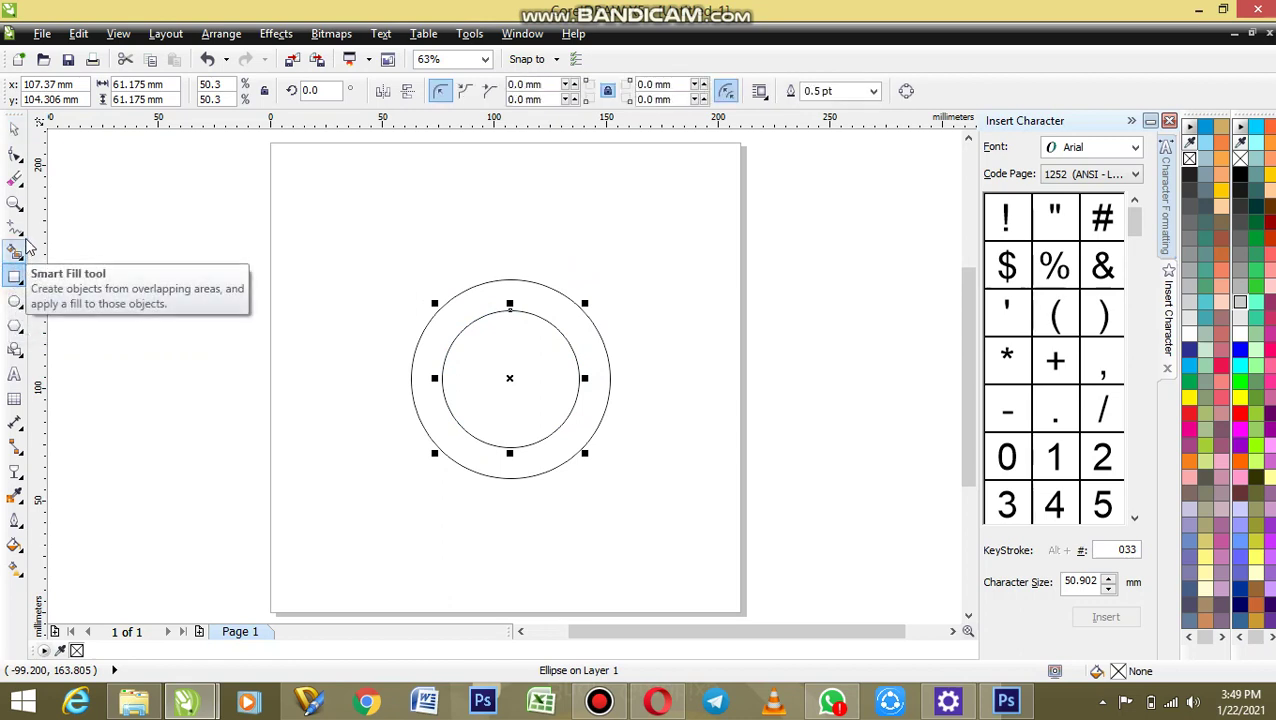
pyautogui.click(16, 230)
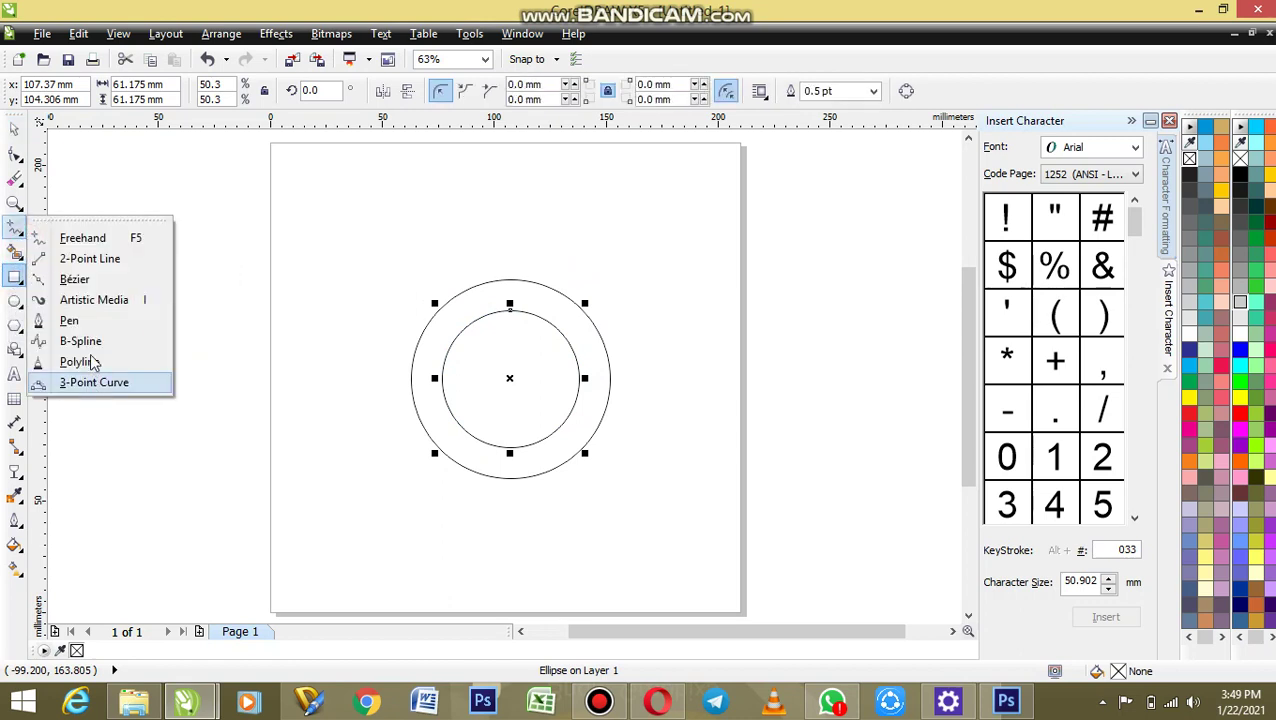
pyautogui.click(80, 341)
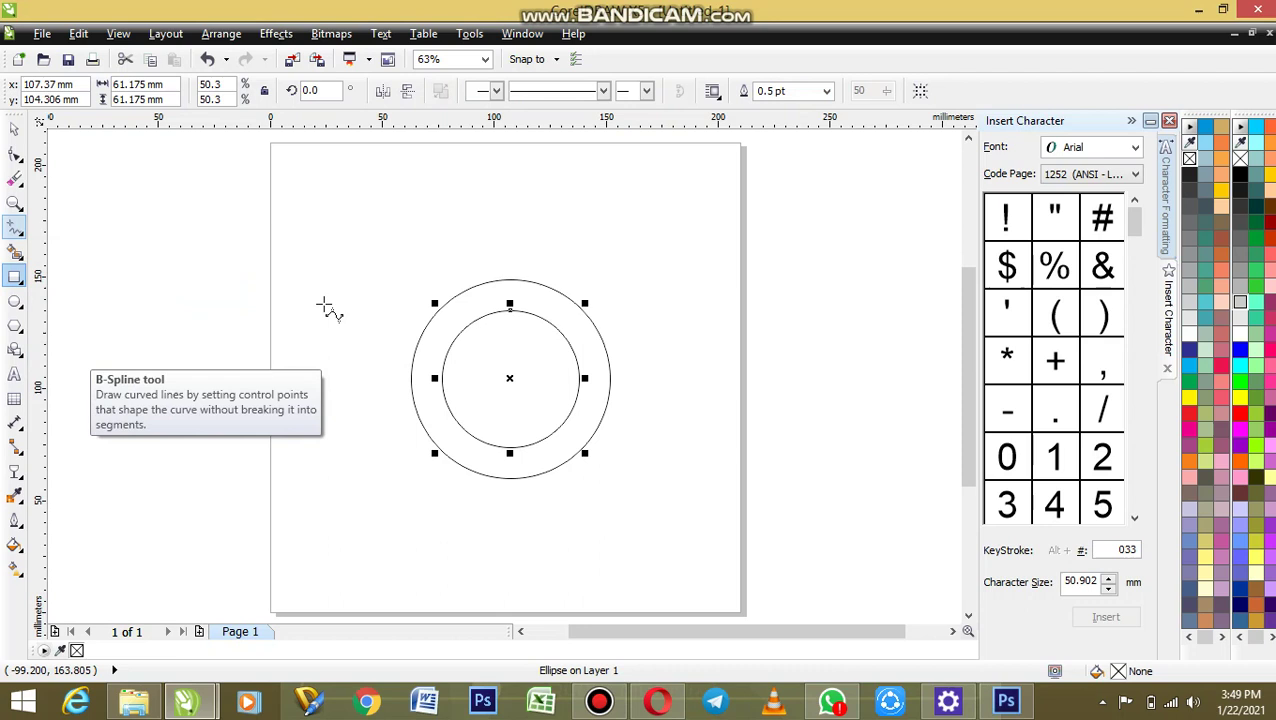
pyautogui.click(441, 379)
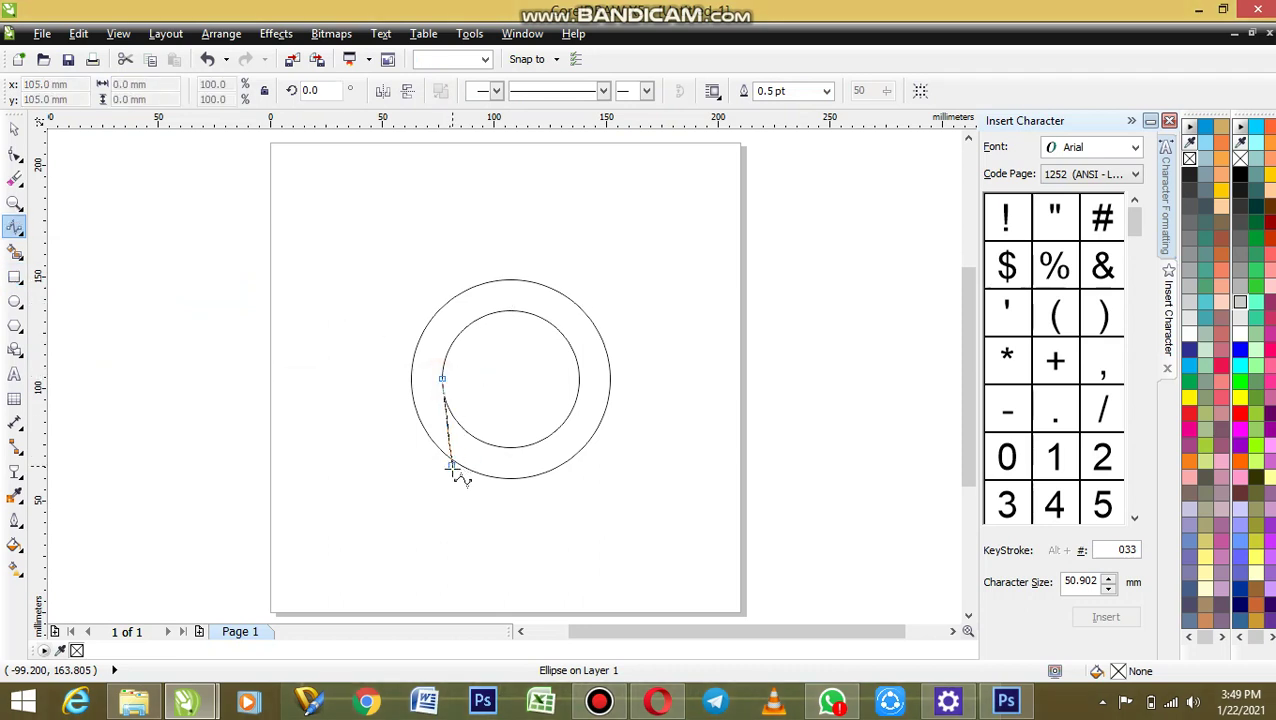
pyautogui.click(451, 495)
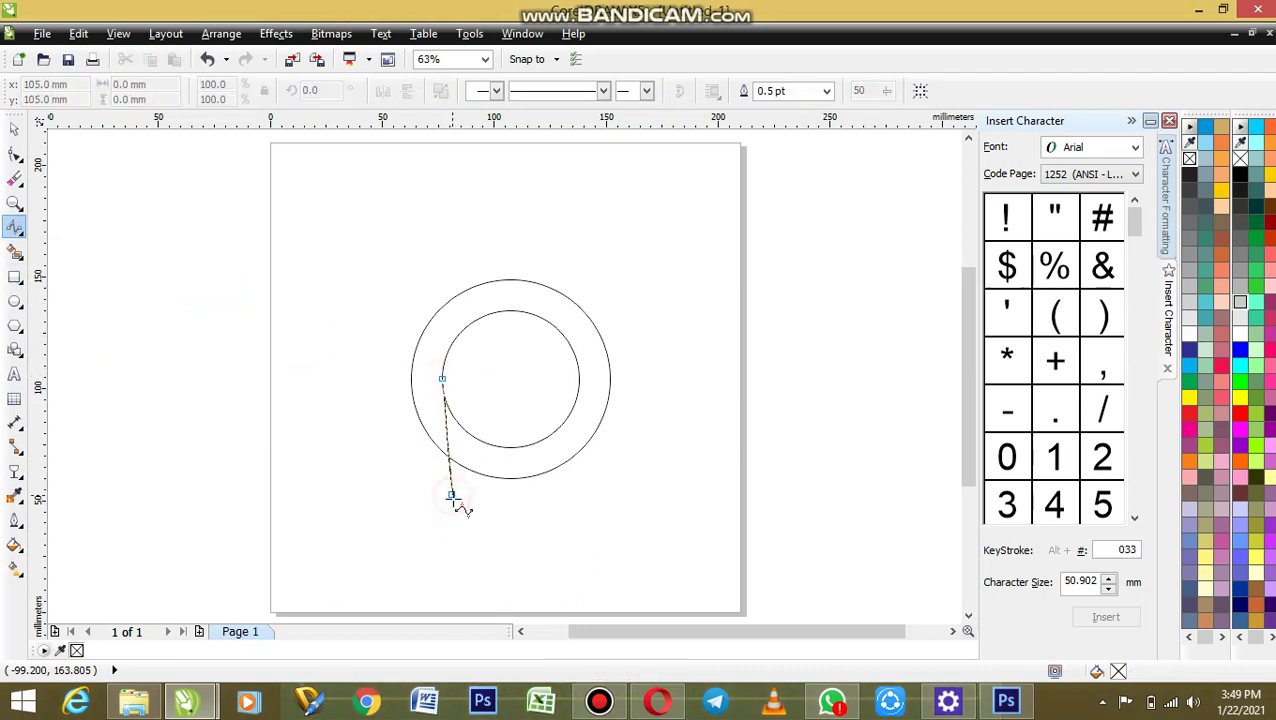
pyautogui.click(455, 565)
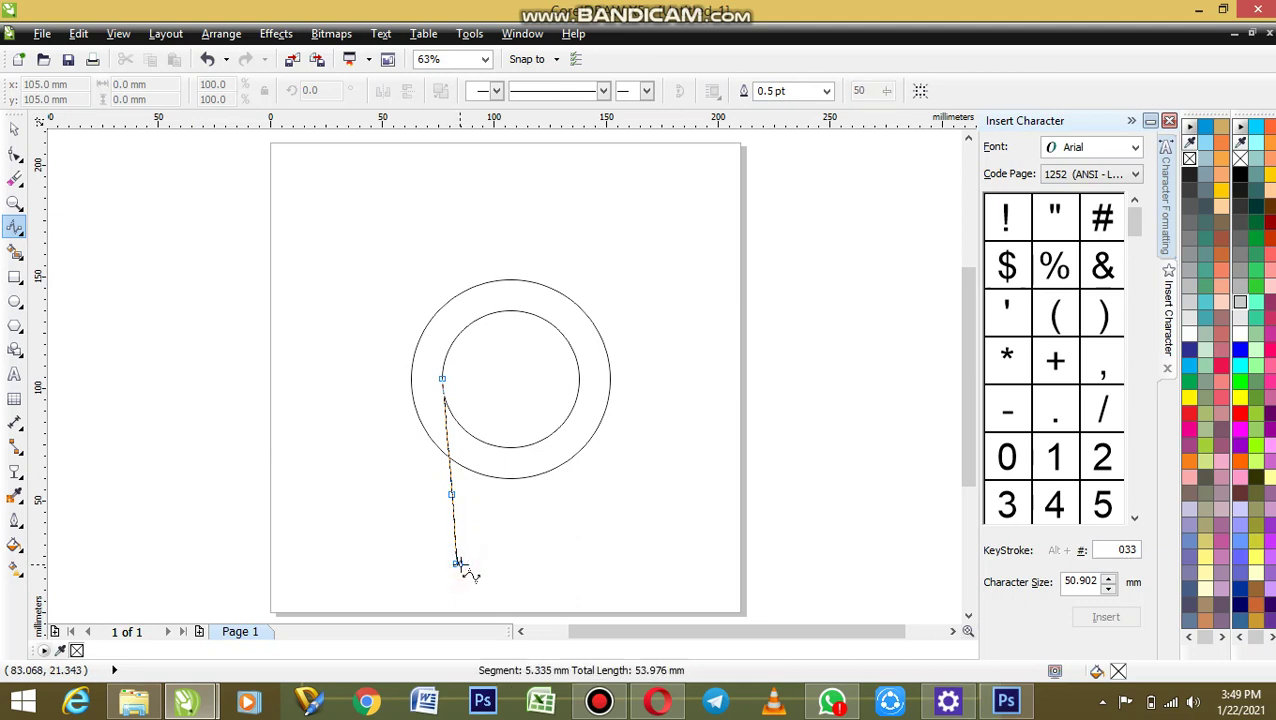
pyautogui.click(461, 564)
pyautogui.click(477, 564)
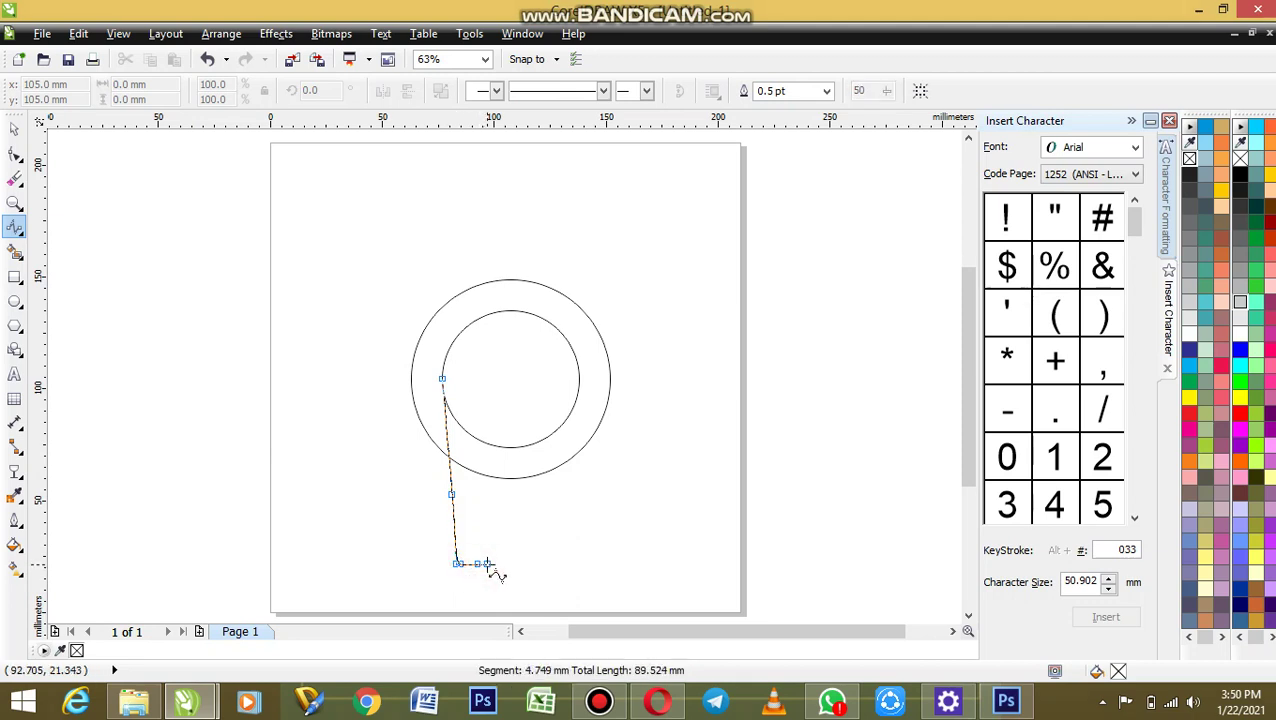
pyautogui.click(490, 564)
pyautogui.click(487, 542)
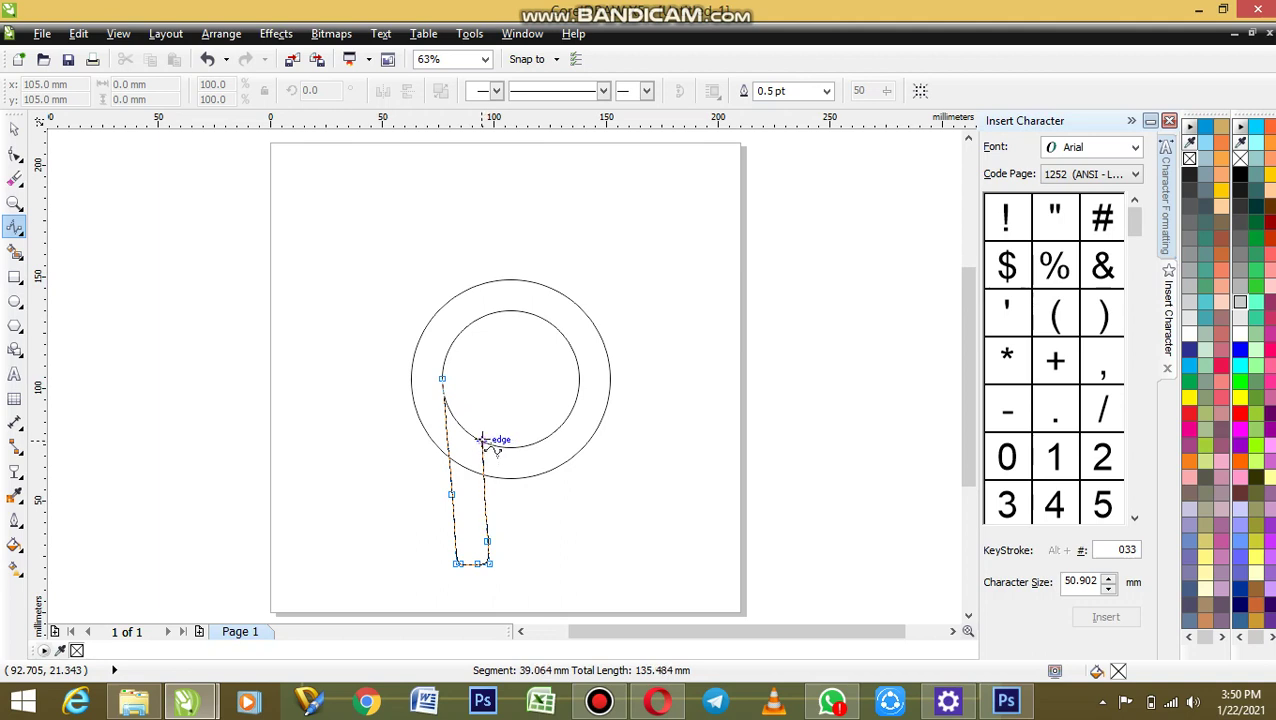
pyautogui.click(483, 430)
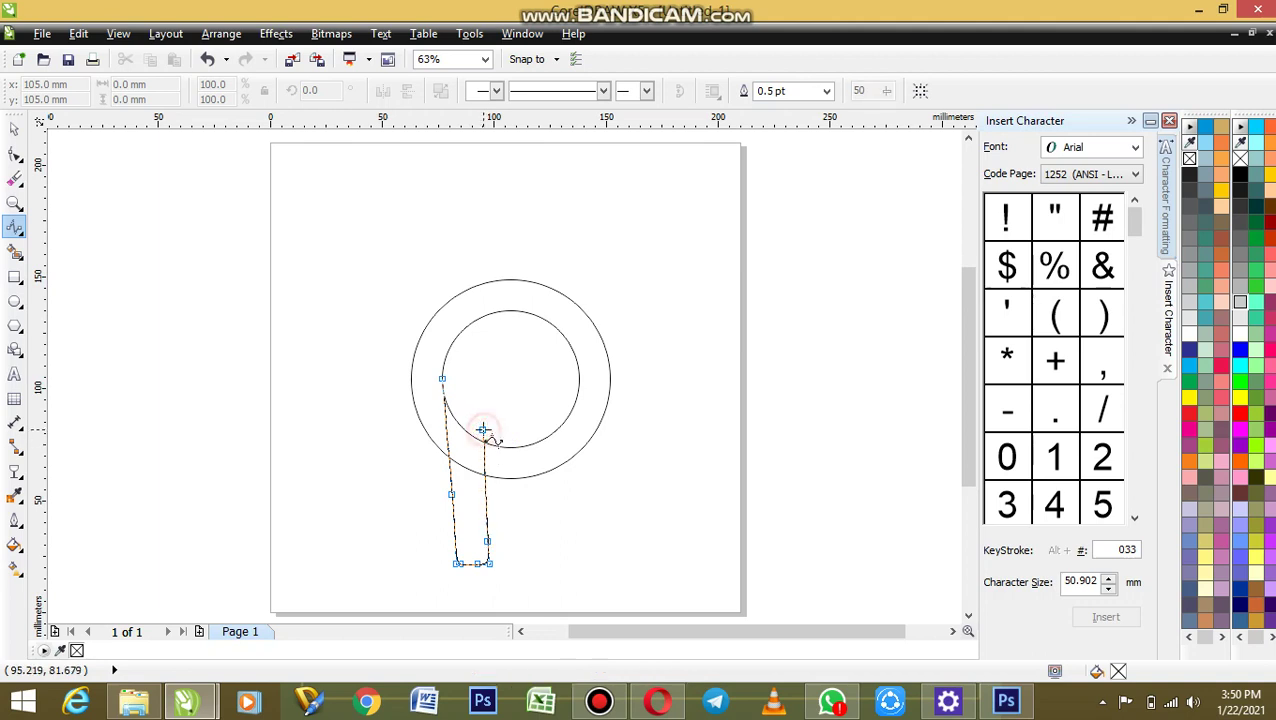
pyautogui.click(486, 395)
pyautogui.click(476, 364)
pyautogui.click(457, 354)
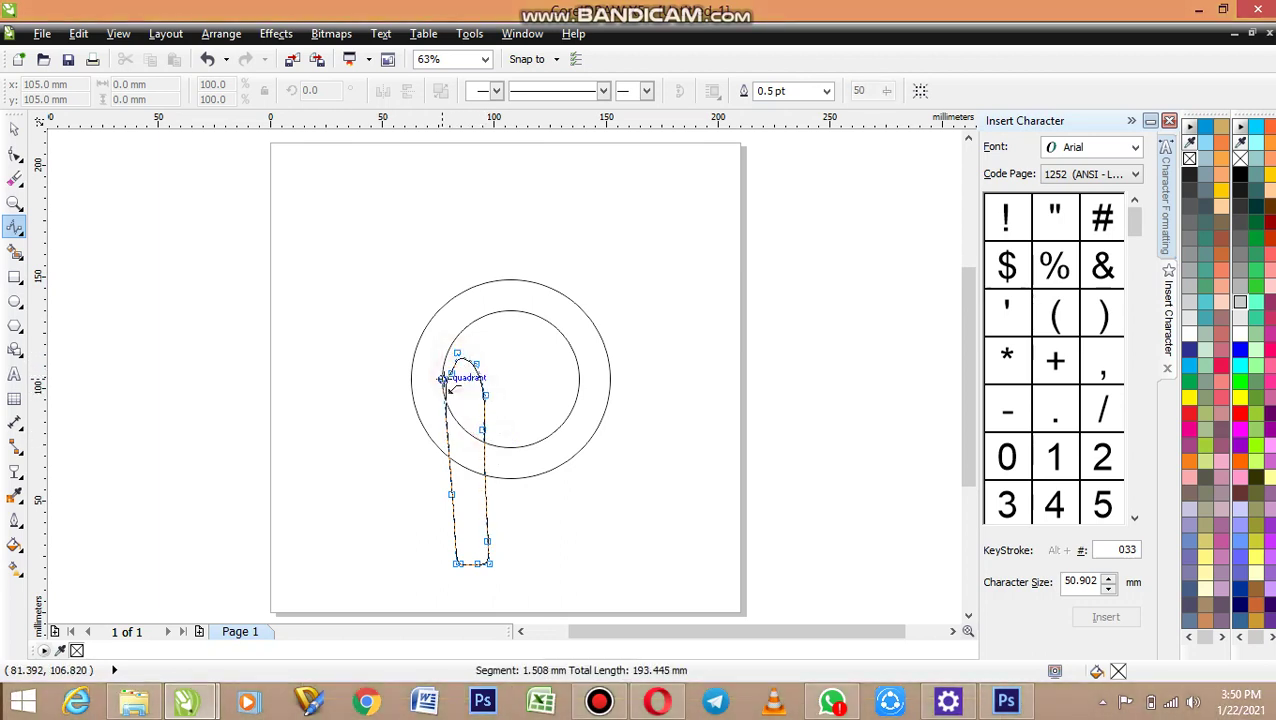
pyautogui.click(442, 379)
pyautogui.press('space')
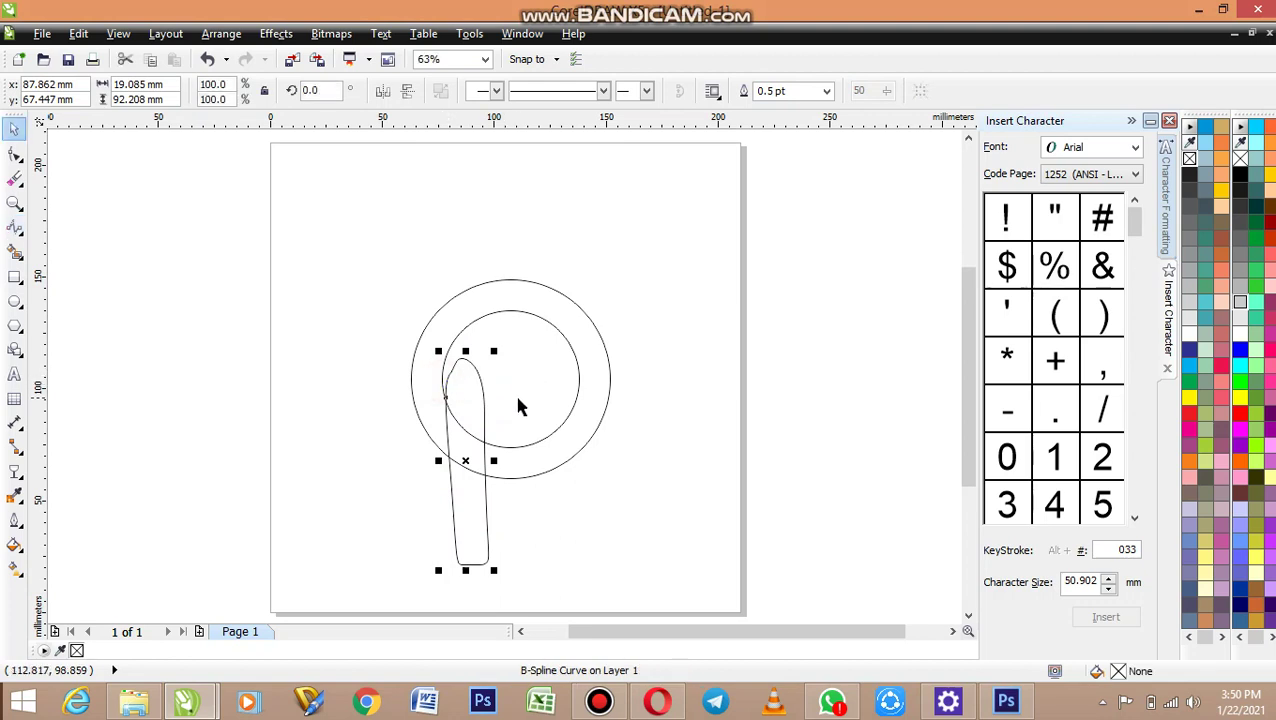
# - Try to weld the B-spline bar to the inner circle
pyautogui.keyDown('shift'); pyautogui.click(580, 398); pyautogui.keyUp('shift')
pyautogui.click(555, 91)
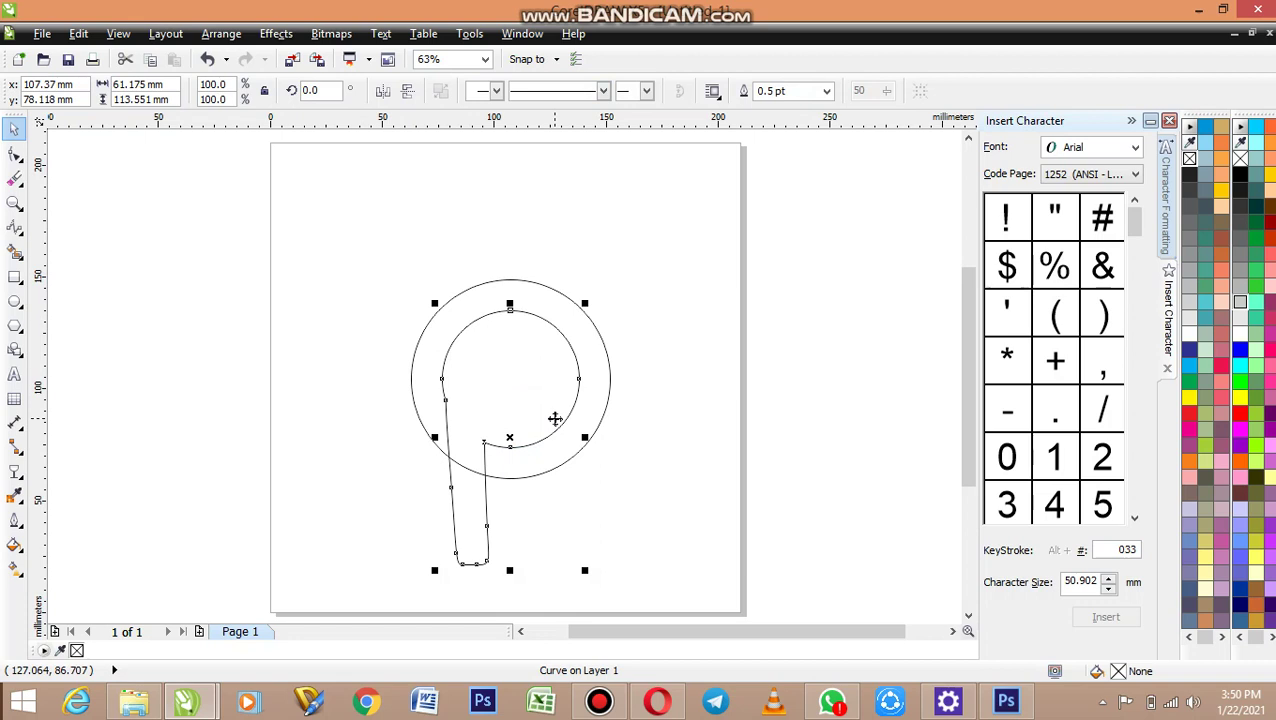
pyautogui.hotkey('ctrl', 'z')
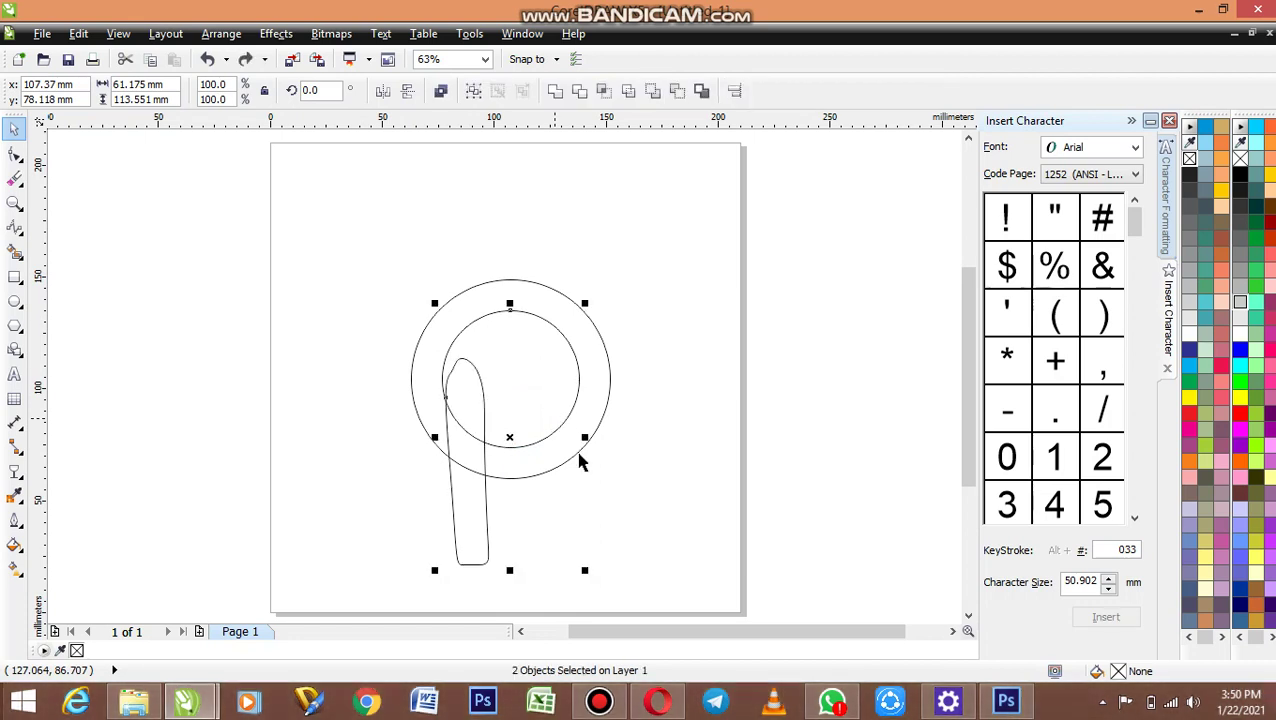
# - Try to add a slightly larger concentric copy of the inner circle
pyautogui.click(598, 510)
pyautogui.click(559, 396)
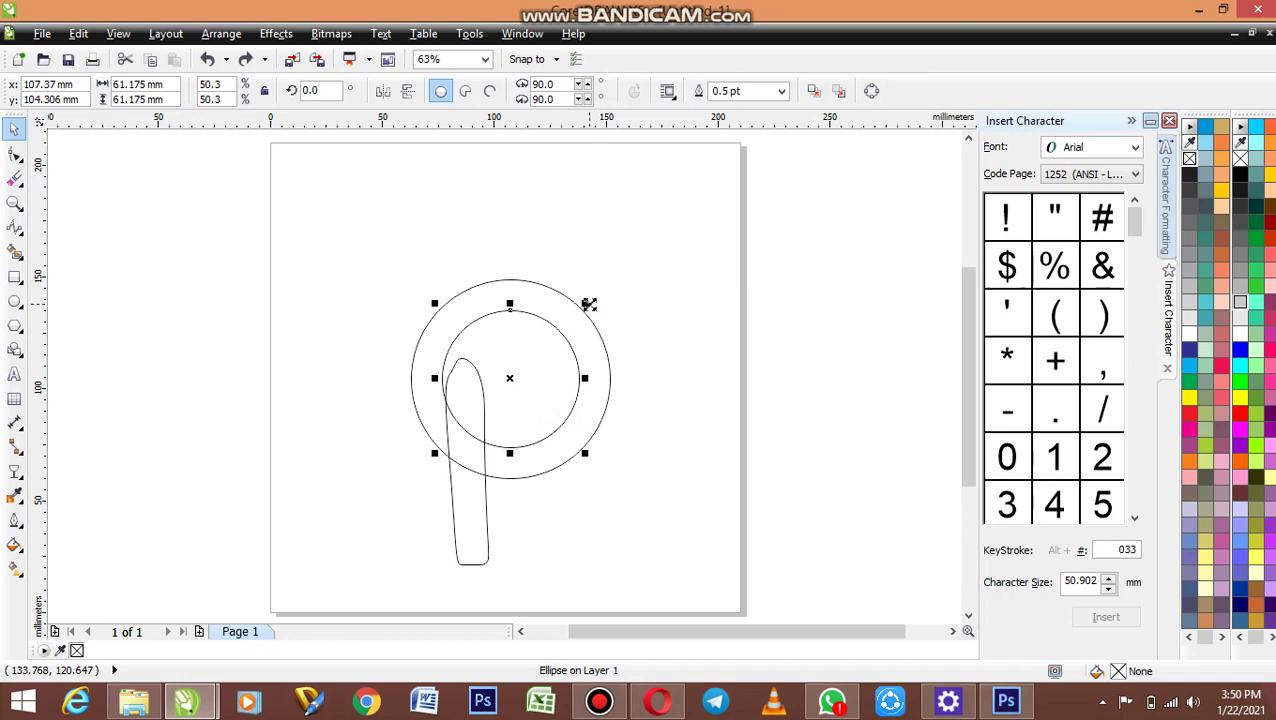
pyautogui.moveTo(589, 303); pyautogui.dragTo(597, 293)
pyautogui.keyDown('shift'); pyautogui.click(595, 340); pyautogui.keyUp('shift')
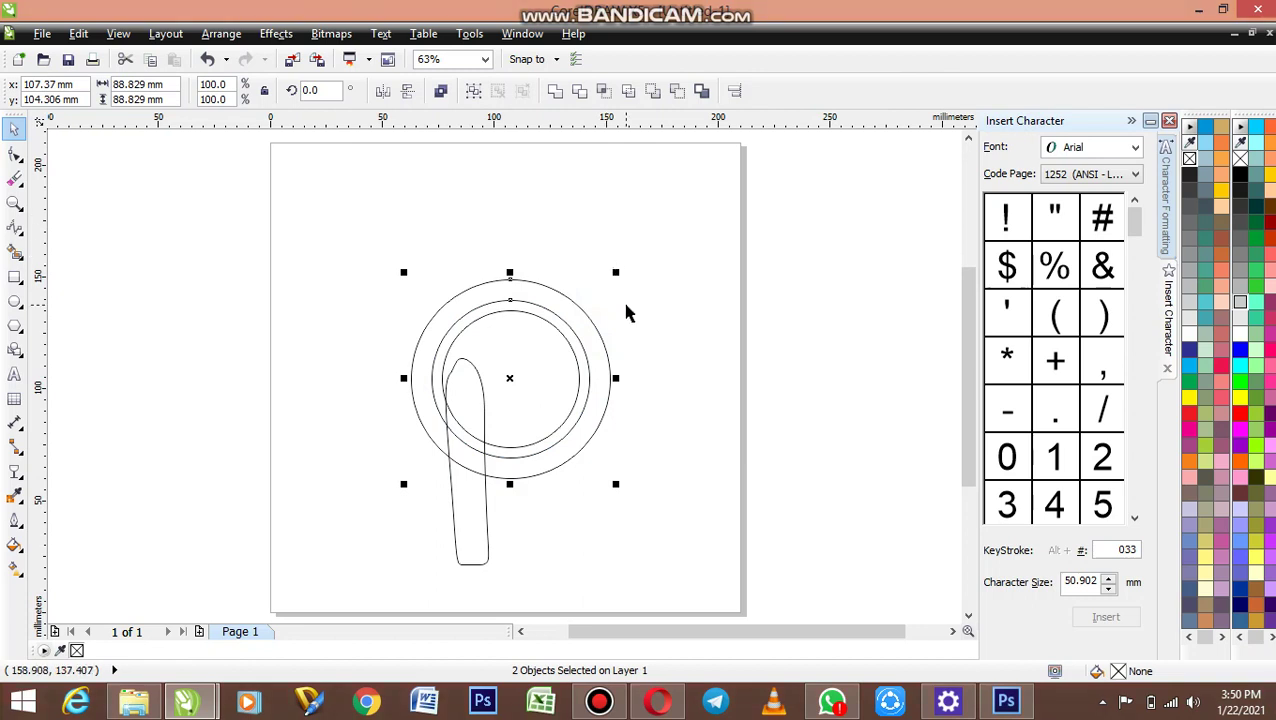
pyautogui.hotkey('ctrl', 'z')
pyautogui.hotkey('ctrl', 'z')
pyautogui.hotkey('ctrl', 'z')
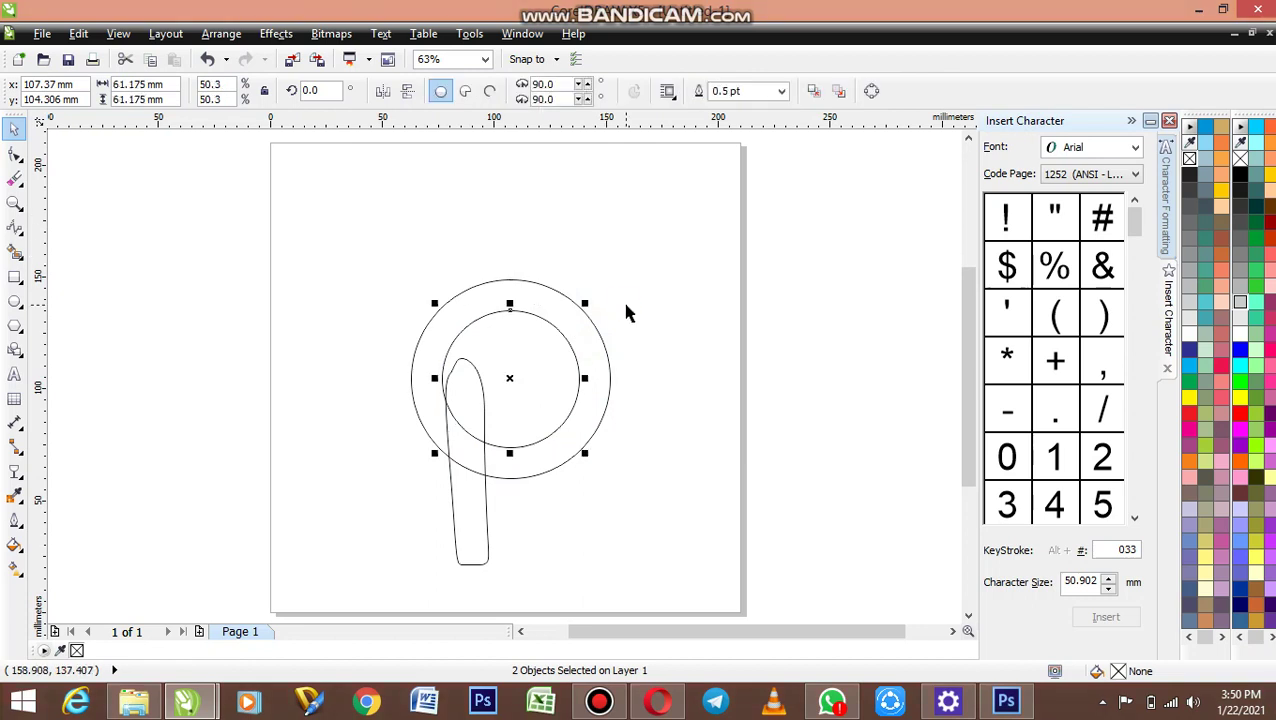
pyautogui.hotkey('ctrl', 'shift', 'z')
pyautogui.click(547, 350)
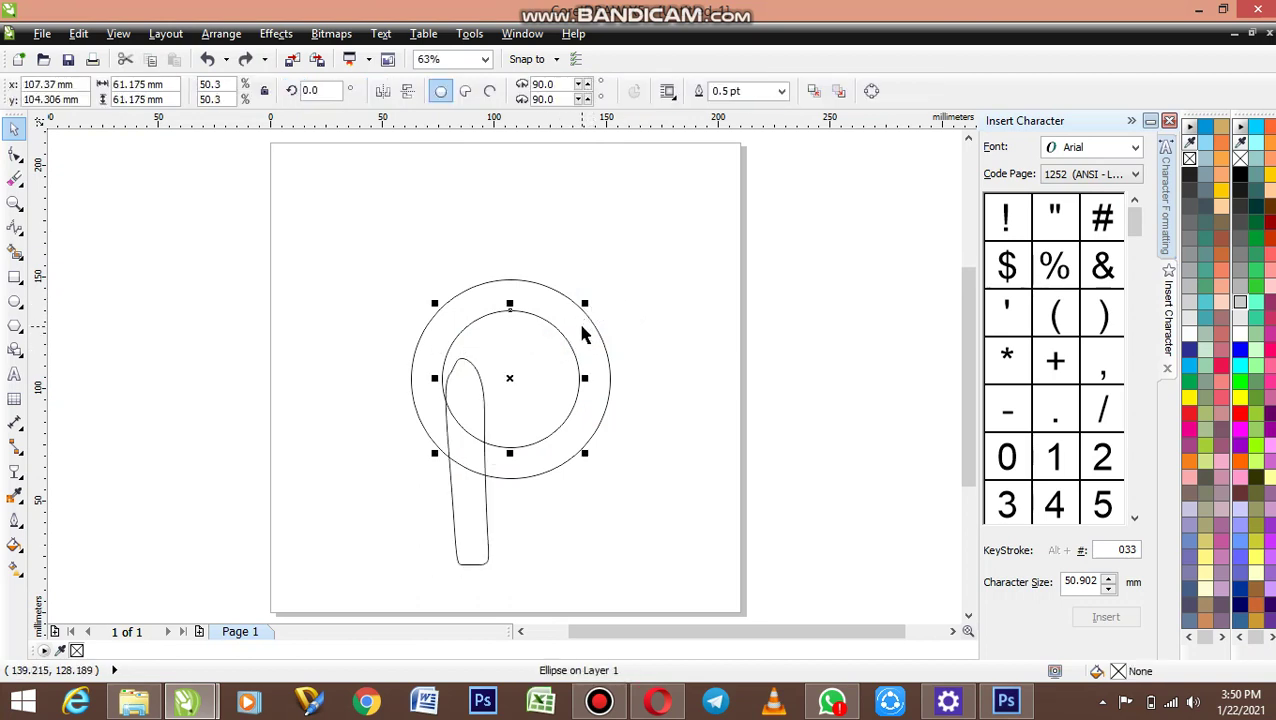
pyautogui.keyDown('shift'); pyautogui.click(582, 327); pyautogui.keyUp('shift')
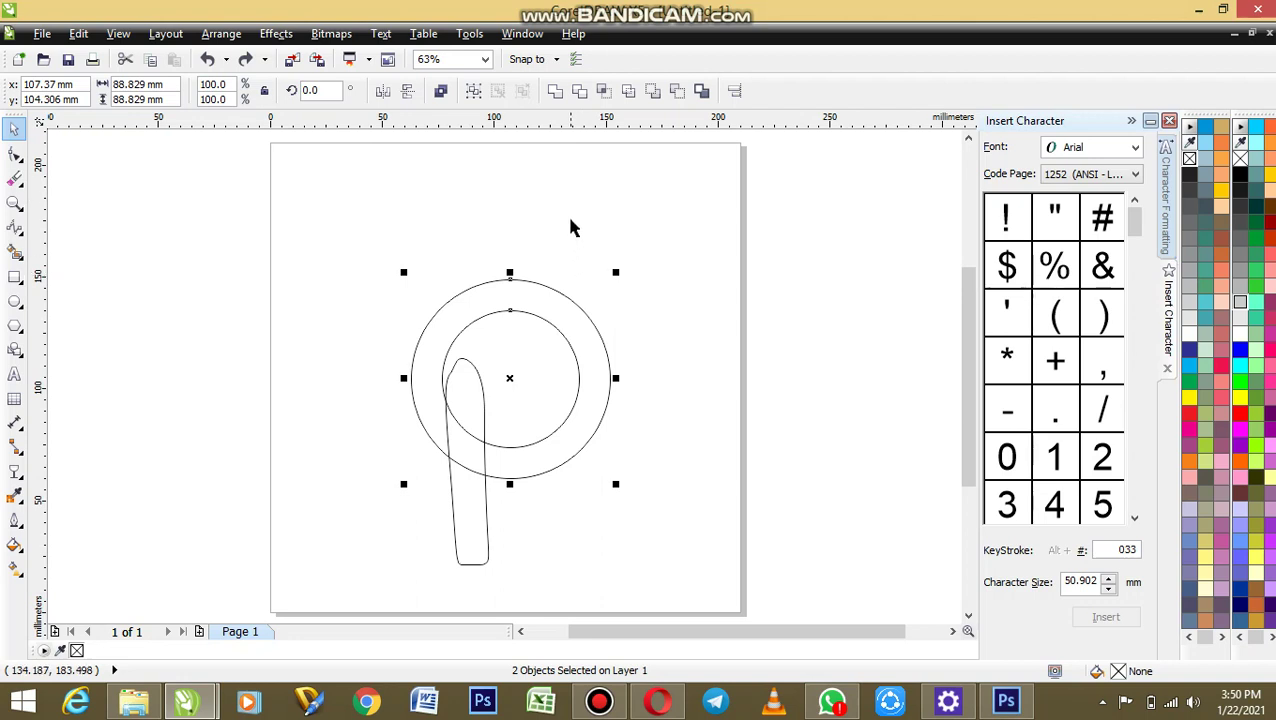
pyautogui.click(614, 299)
# - Scale the inner circle and B-spline bar together to about 54.5 by 101 mm and move them up about 2.5 mm
pyautogui.click(521, 356)
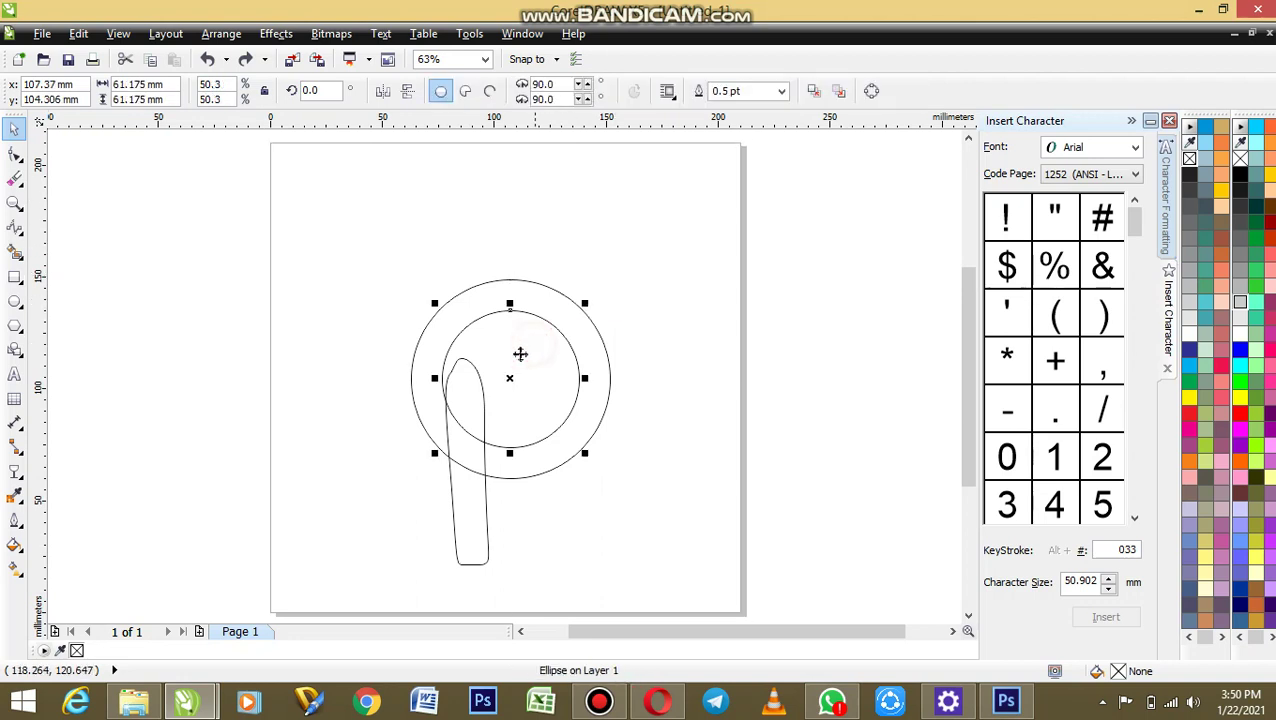
pyautogui.keyDown('shift'); pyautogui.click(471, 505); pyautogui.keyUp('shift')
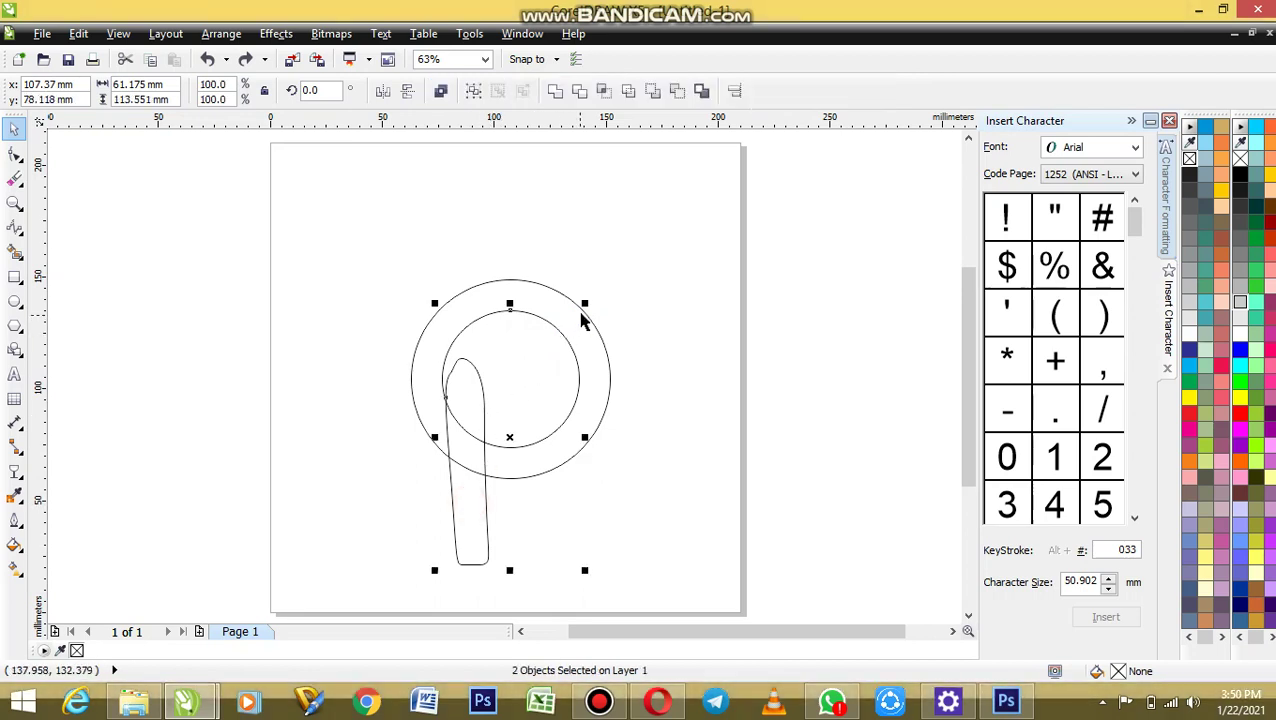
pyautogui.moveTo(588, 305)
pyautogui.mouseDown()
pyautogui.moveTo(564, 325)
pyautogui.moveTo(579, 319)
pyautogui.mouseUp()
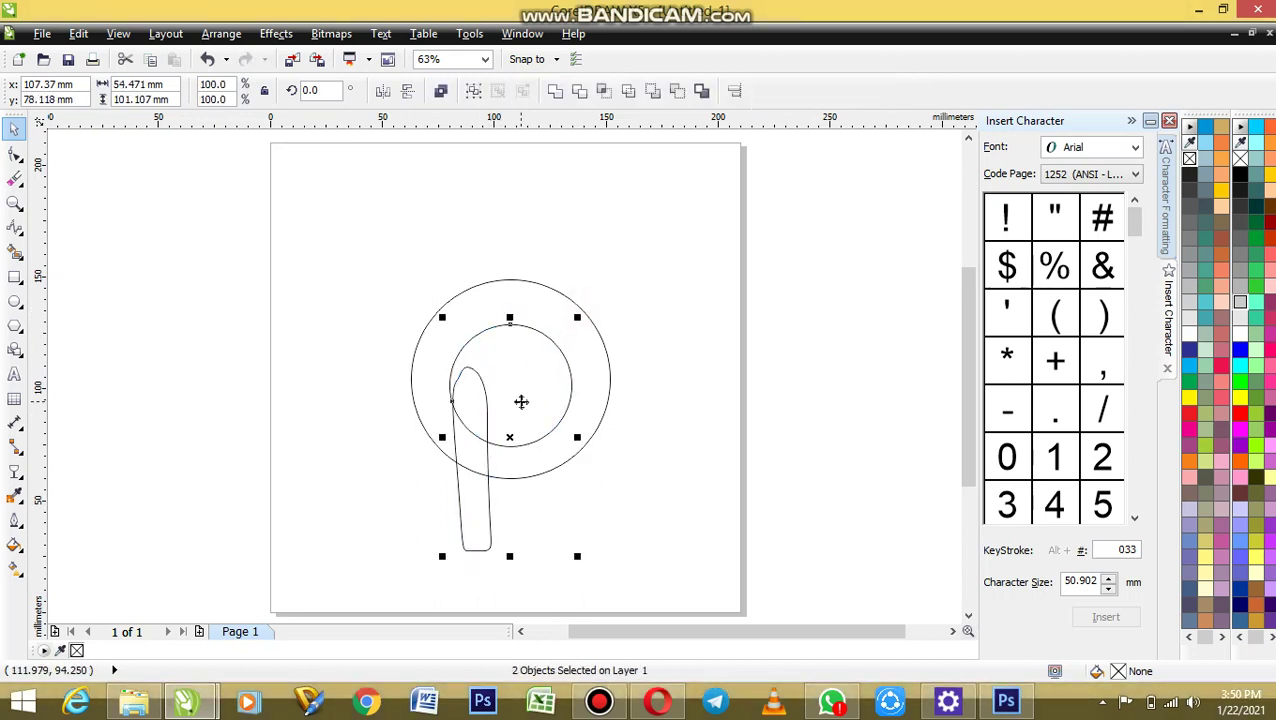
pyautogui.moveTo(521, 401); pyautogui.dragTo(521, 396)
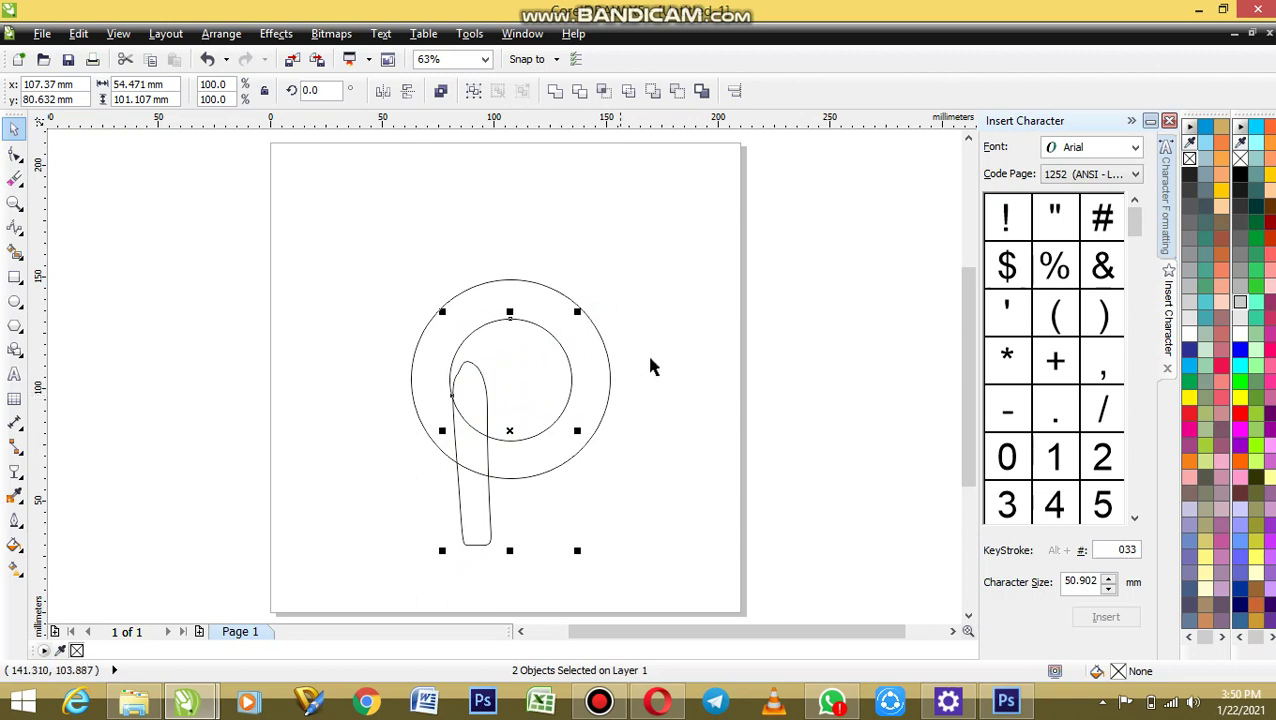
# - Trim the outer circle with the inner circle to form a ring
pyautogui.click(539, 367)
pyautogui.click(562, 349)
pyautogui.keyDown('shift'); pyautogui.click(586, 316); pyautogui.keyUp('shift')
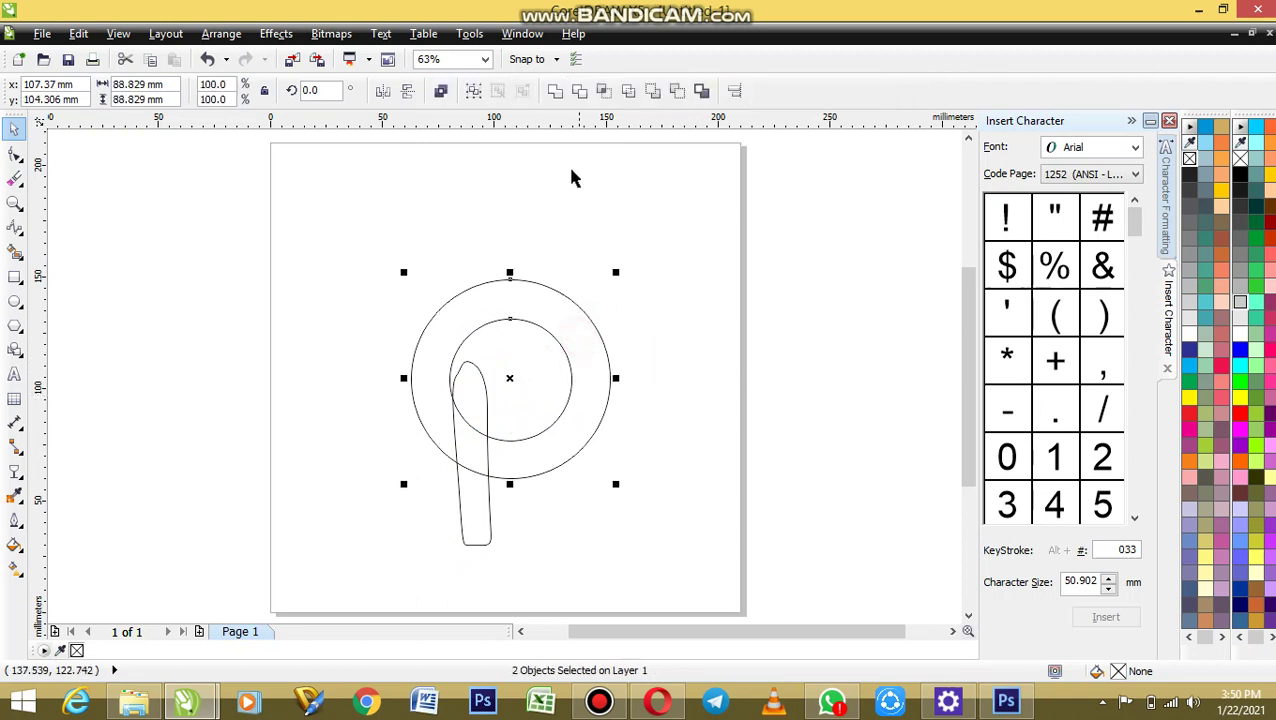
pyautogui.click(578, 91)
# - Trim the ring with the B-spline bar to cut a slot through its lower left part
pyautogui.click(652, 313)
pyautogui.click(487, 470)
pyautogui.click(470, 484)
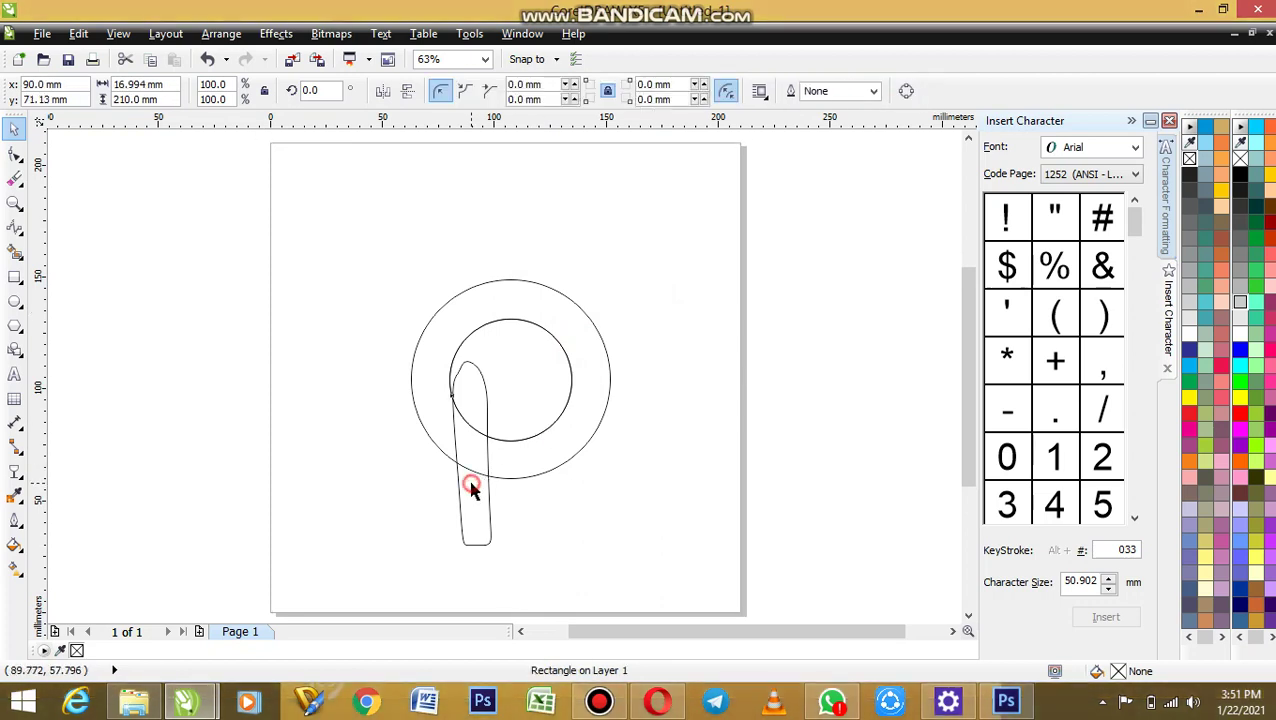
pyautogui.keyDown('shift'); pyautogui.click(523, 455); pyautogui.keyUp('shift')
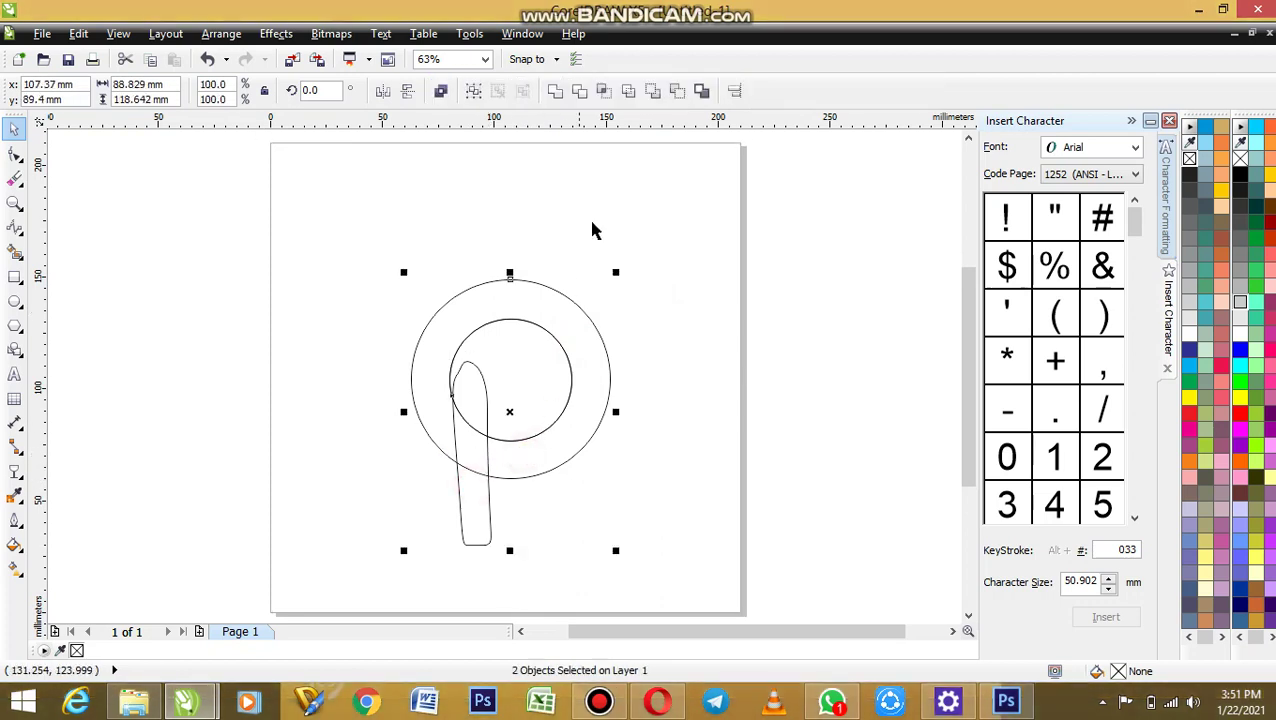
pyautogui.click(582, 91)
# - Delete the inner circle and the B-spline bar used as trimming shapes
pyautogui.click(532, 341)
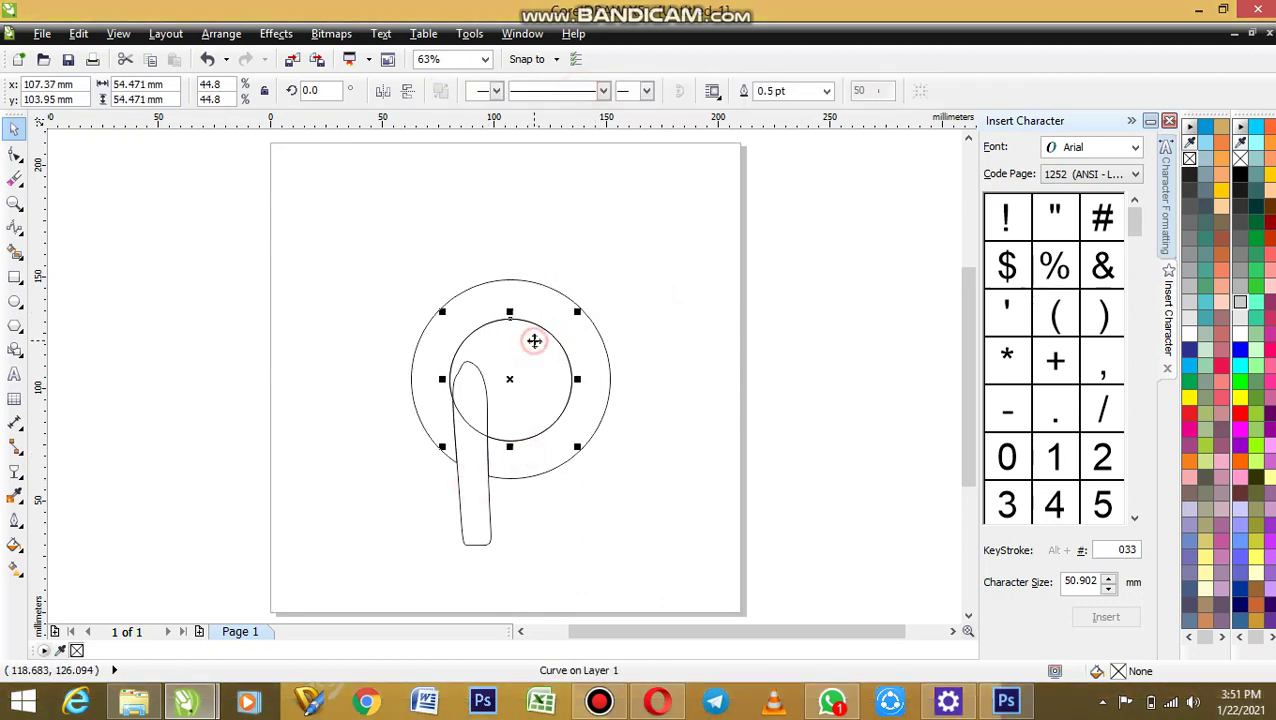
pyautogui.keyDown('shift'); pyautogui.click(472, 526); pyautogui.keyUp('shift')
pyautogui.press('Delete')
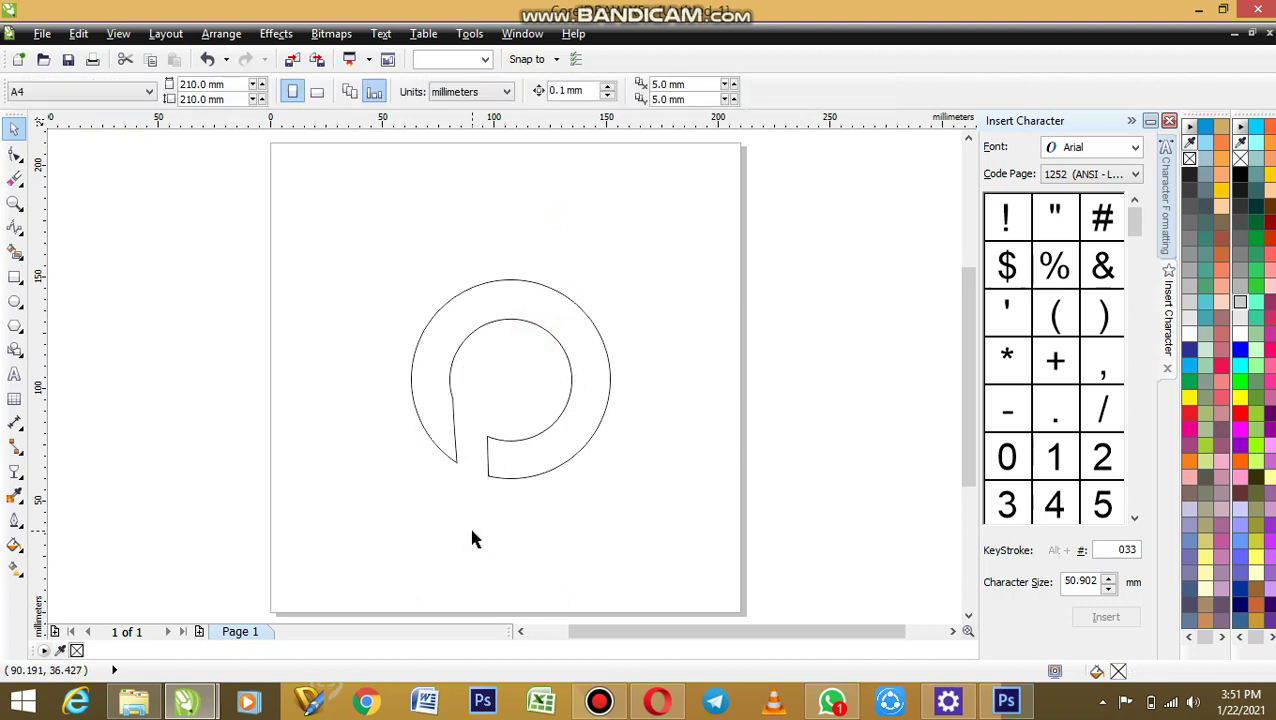
# - Scale the slotted ring about its centre to about 46 mm in diameter
pyautogui.click(558, 465)
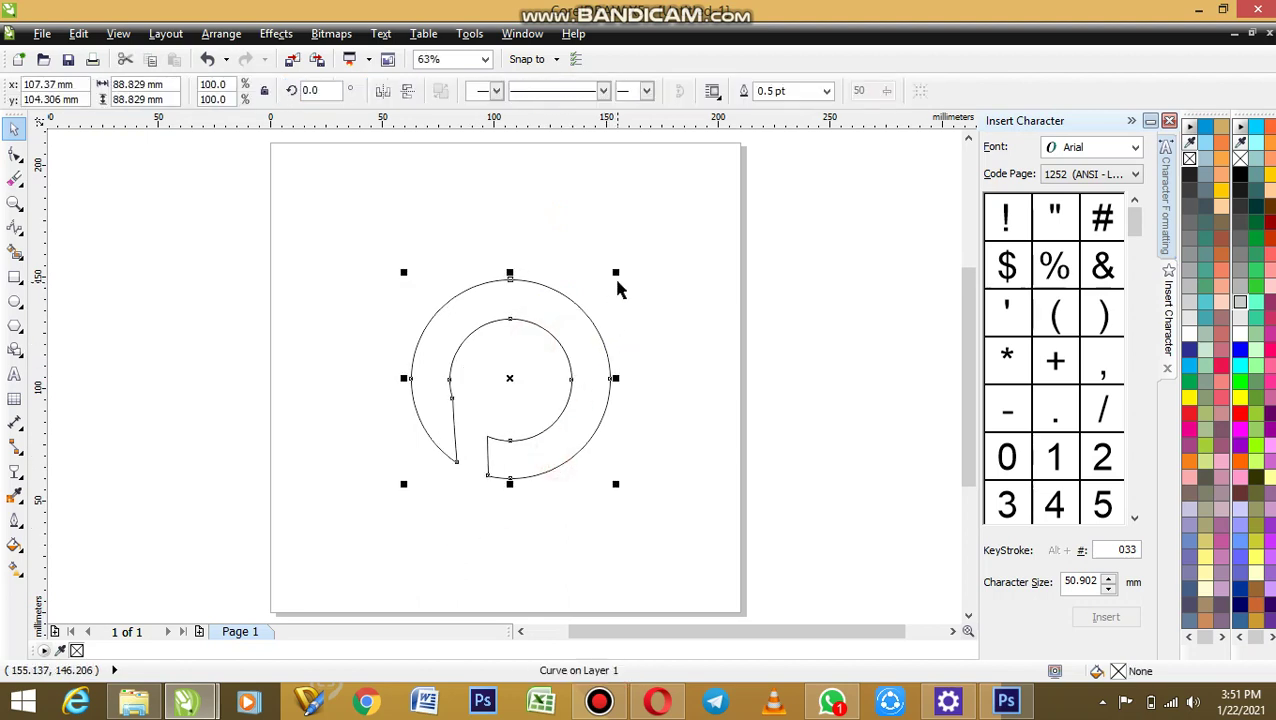
pyautogui.moveTo(619, 271); pyautogui.dragTo(570, 319)
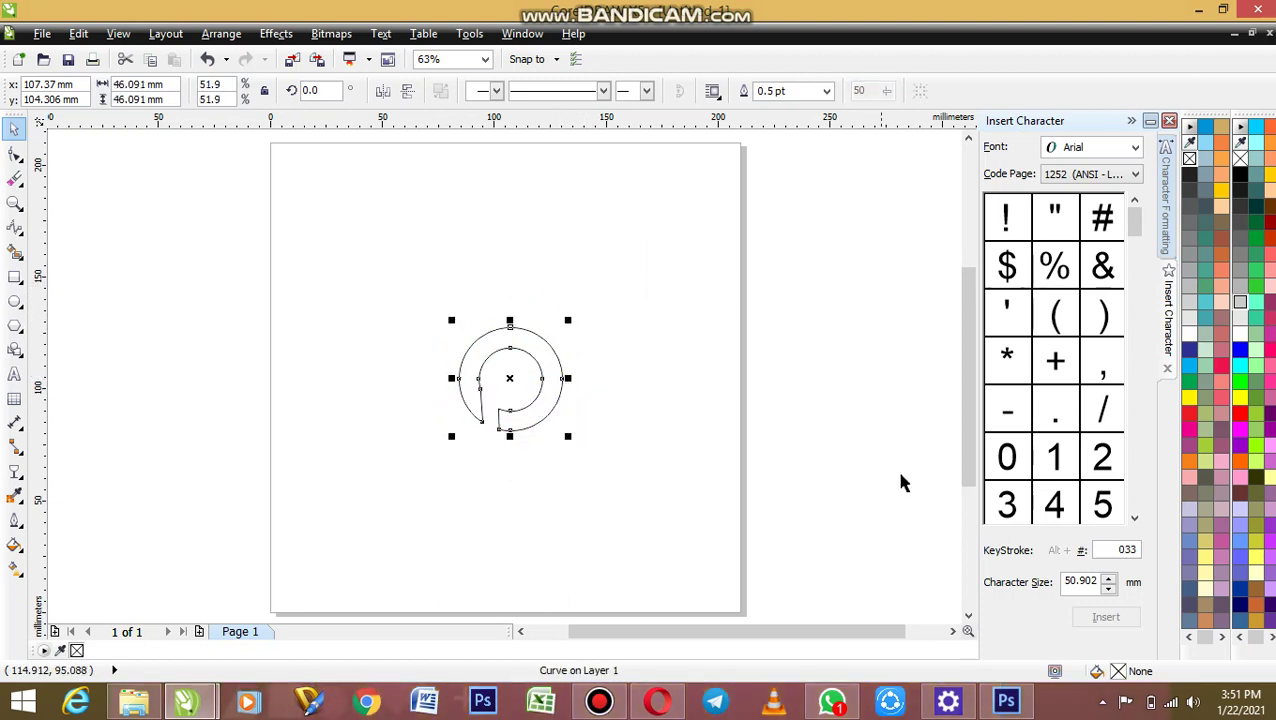
# - Fill the slotted ring with orange (C:0 M:60 Y:100 K:0) and remove its outline
pyautogui.click(1190, 463)
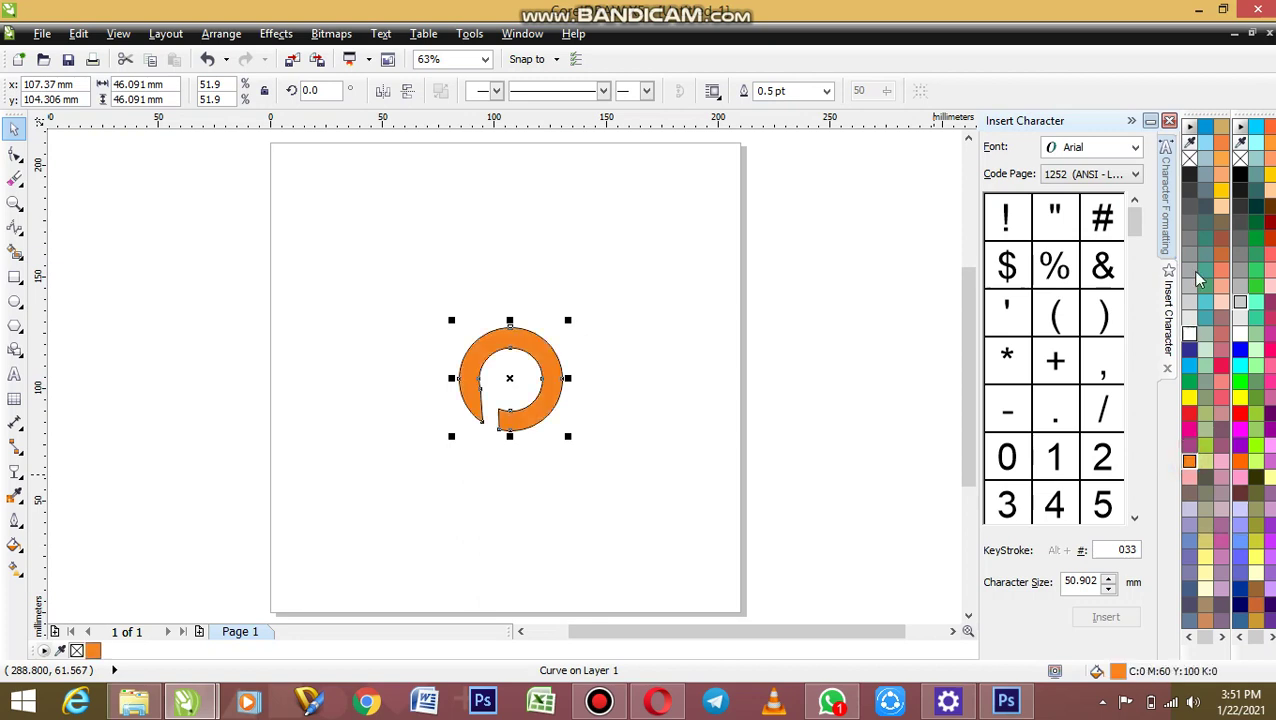
pyautogui.rightClick(1191, 166)
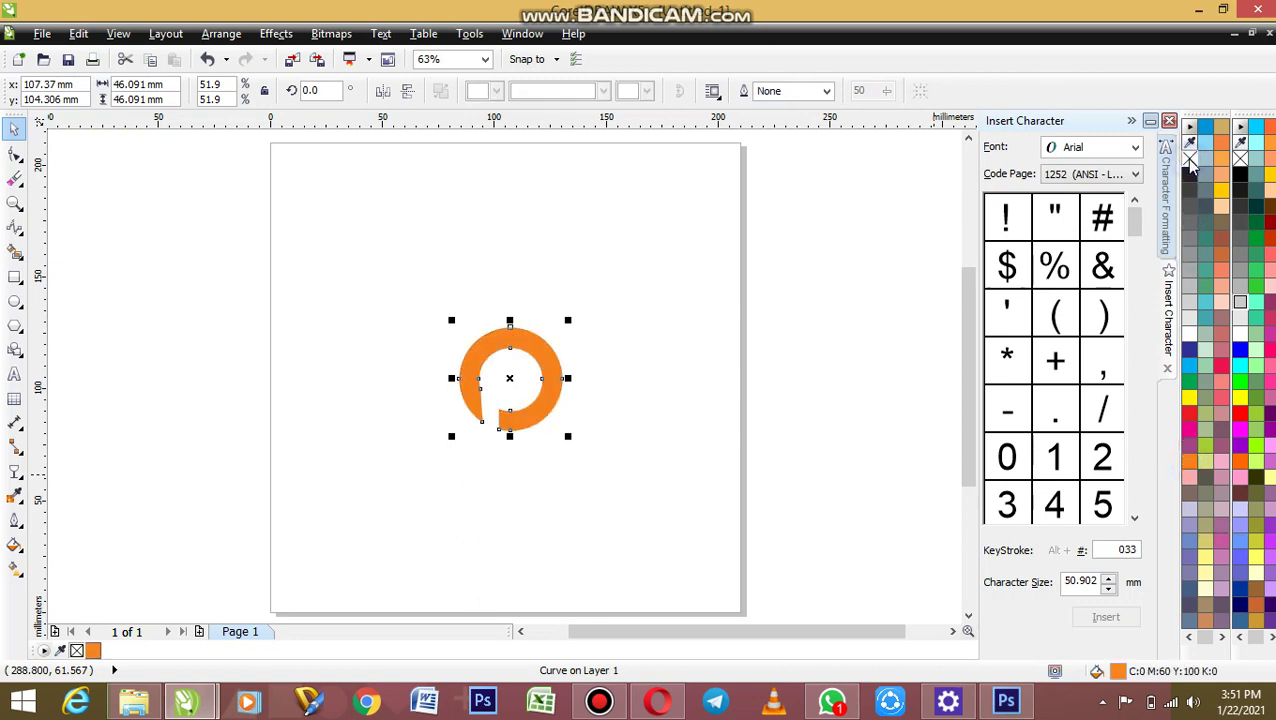
pyautogui.click(803, 399)
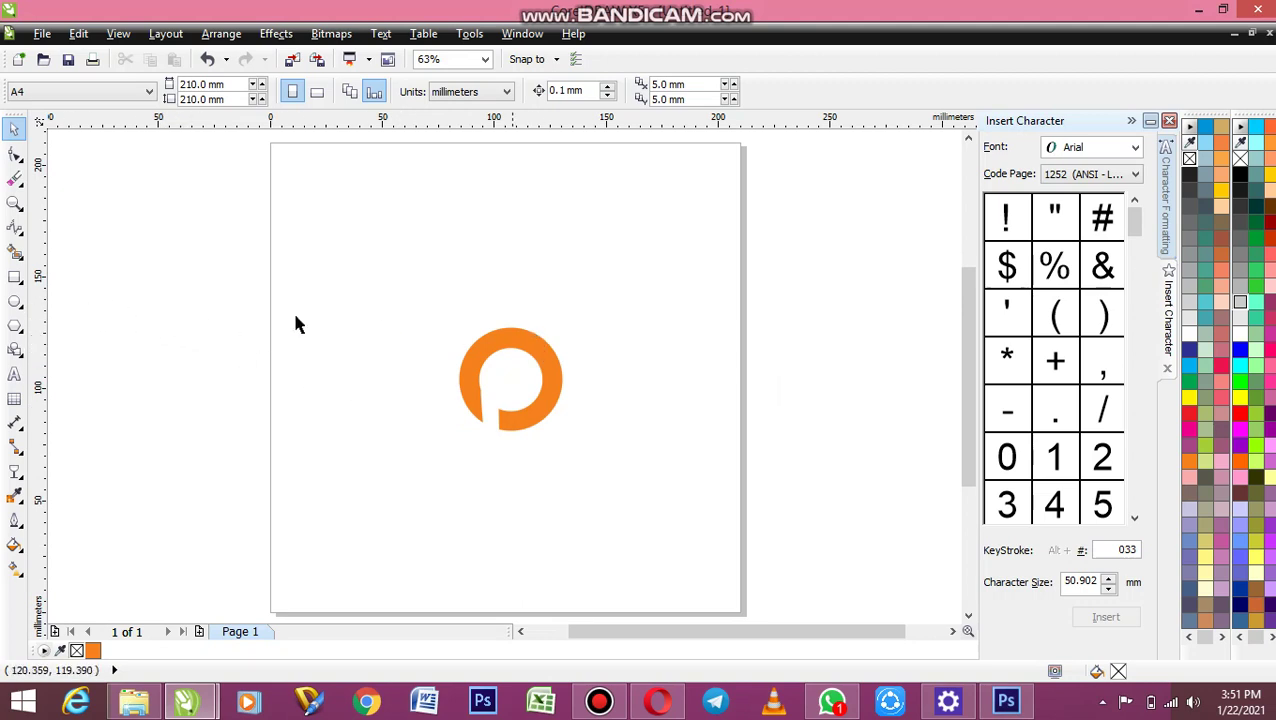
# - Draw a circle about 11 mm in diameter inside the slotted ring and centre it on the ring
pyautogui.click(15, 301)
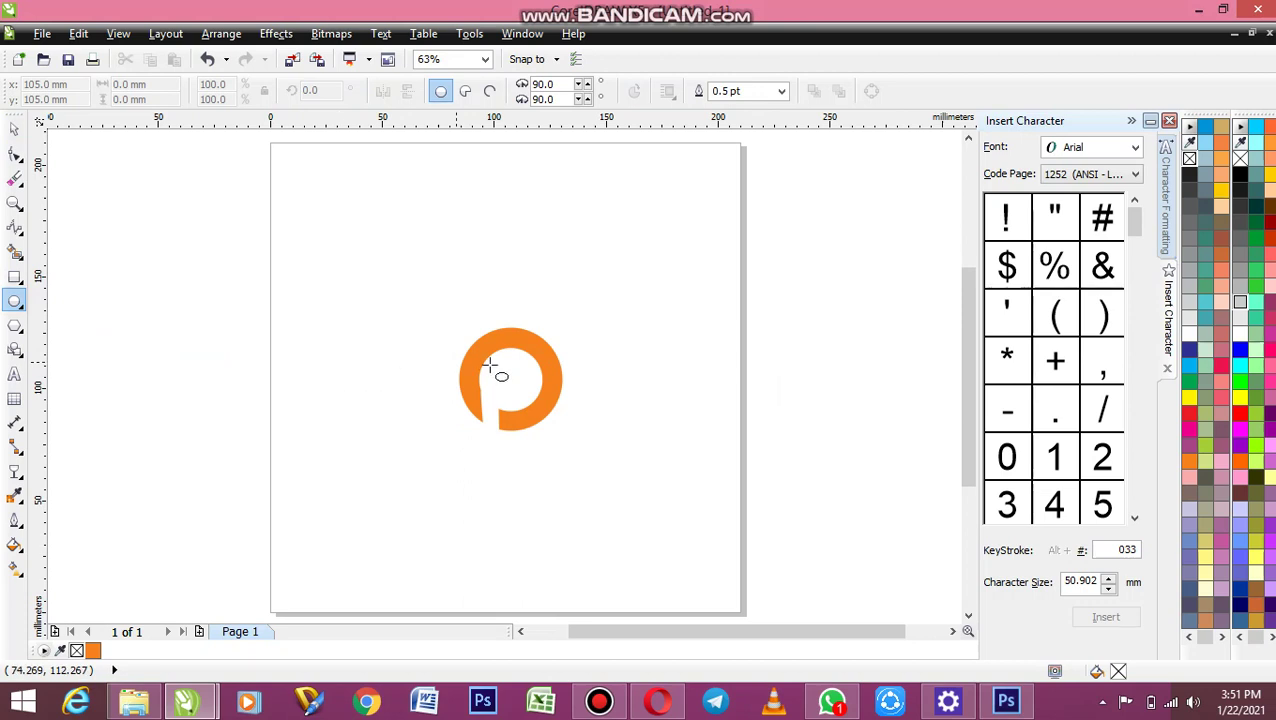
pyautogui.moveTo(505, 368); pyautogui.dragTo(511, 379)
pyautogui.press('z')
pyautogui.moveTo(350, 319); pyautogui.dragTo(618, 456)
pyautogui.press('space')
pyautogui.moveTo(603, 300); pyautogui.dragTo(616, 342)
pyautogui.keyDown('shift'); pyautogui.click(772, 368); pyautogui.keyUp('shift')
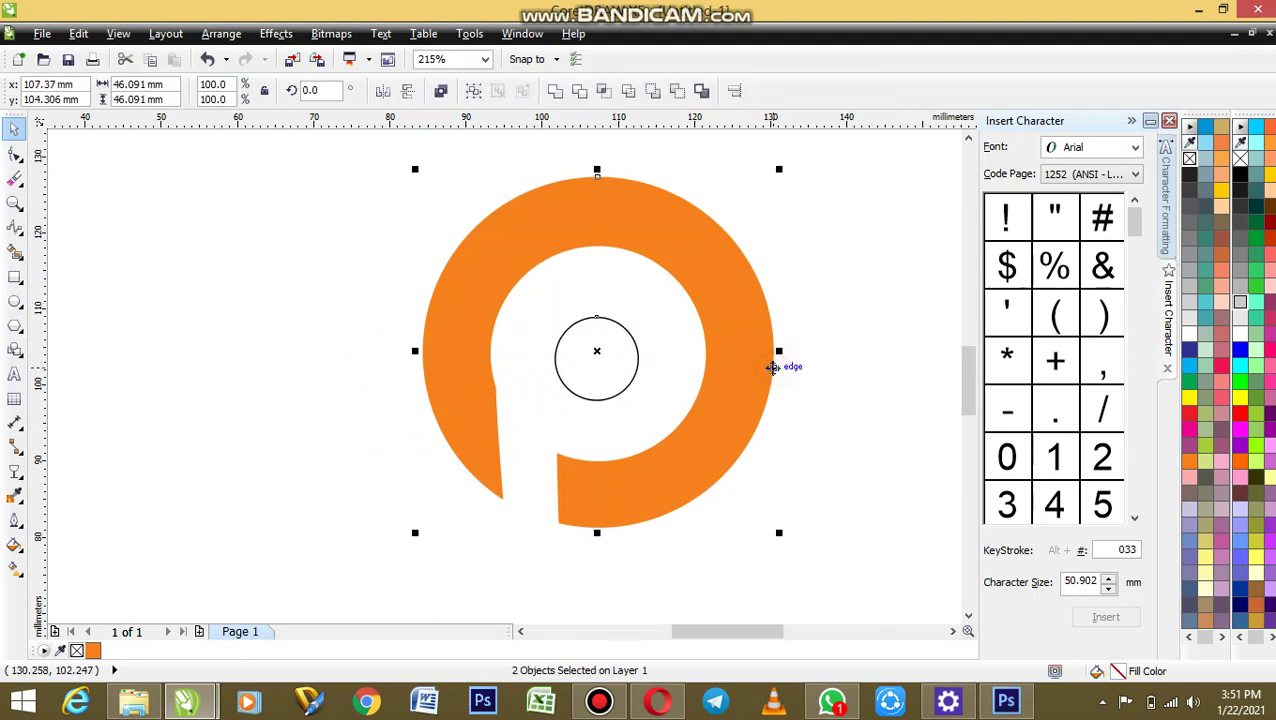
pyautogui.press('e')
pyautogui.keyDown('shift'); pyautogui.click(772, 368); pyautogui.keyUp('shift')
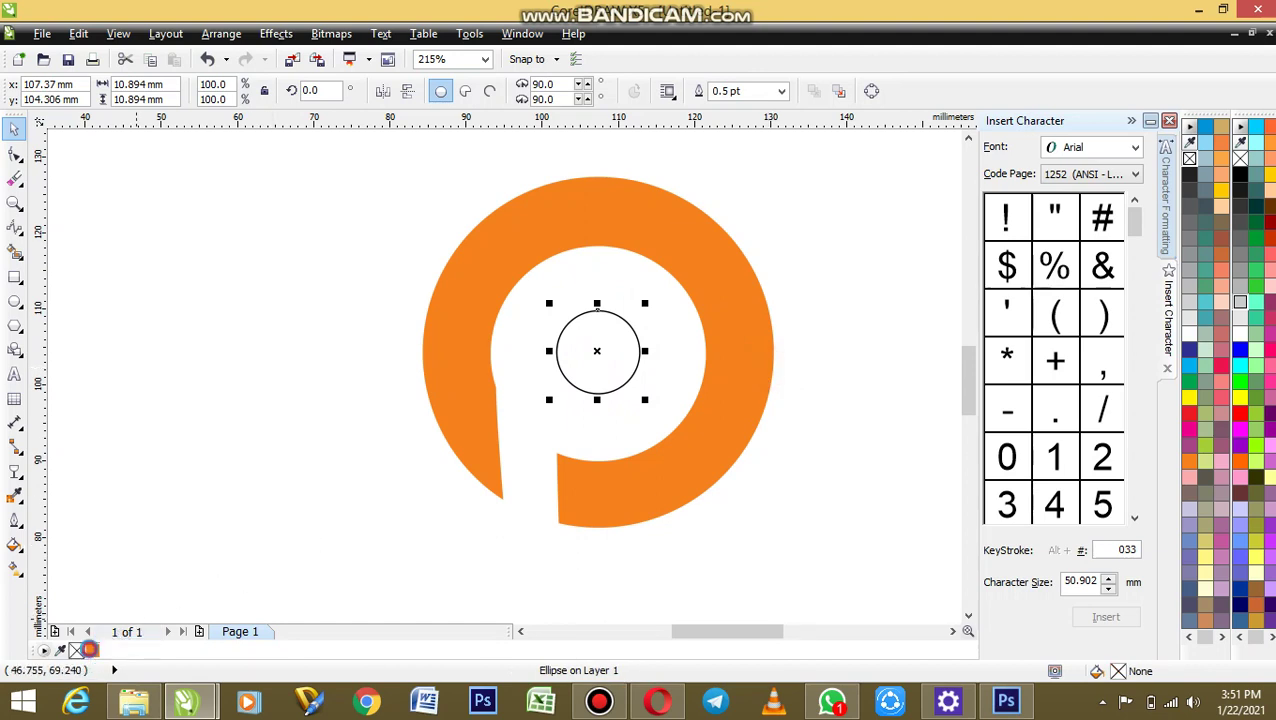
# - Fill the small central circle with orange (C:0 M:60 Y:100 K:0) and remove its outline
pyautogui.click(92, 651)
pyautogui.rightClick(77, 651)
pyautogui.hotkey('shift', 'F4')
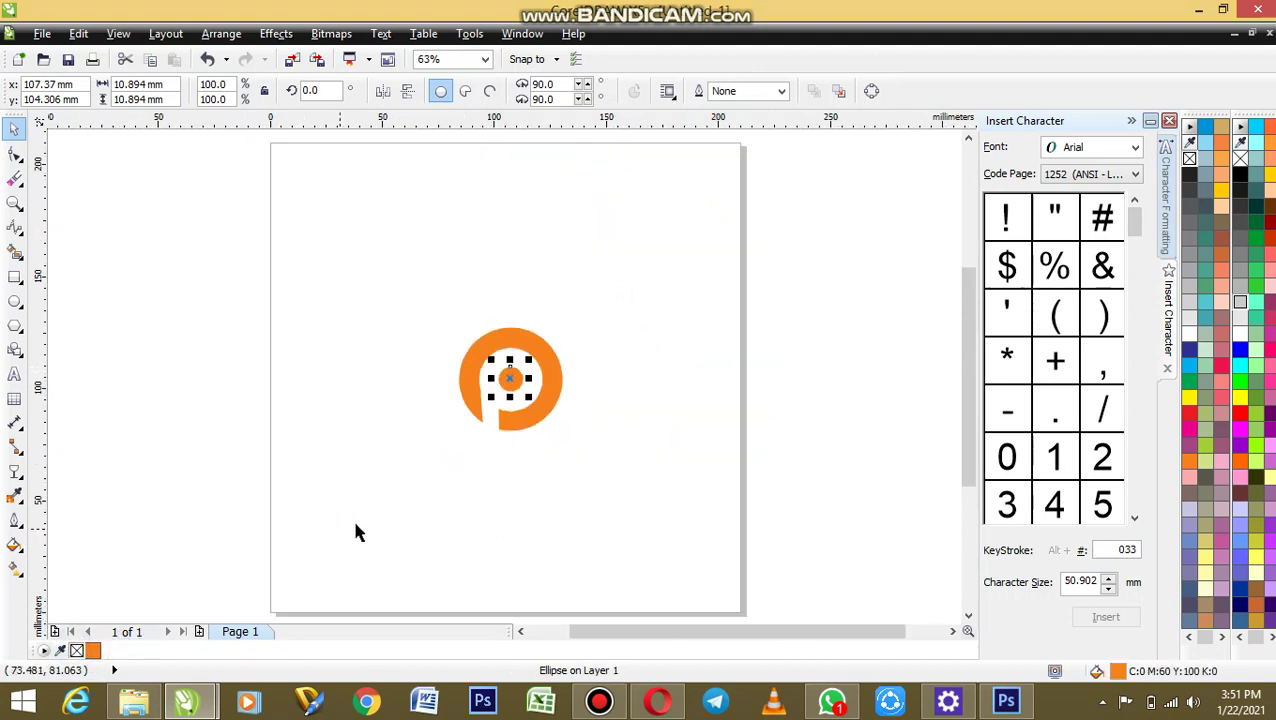
pyautogui.click(779, 369)
pyautogui.click(514, 336)
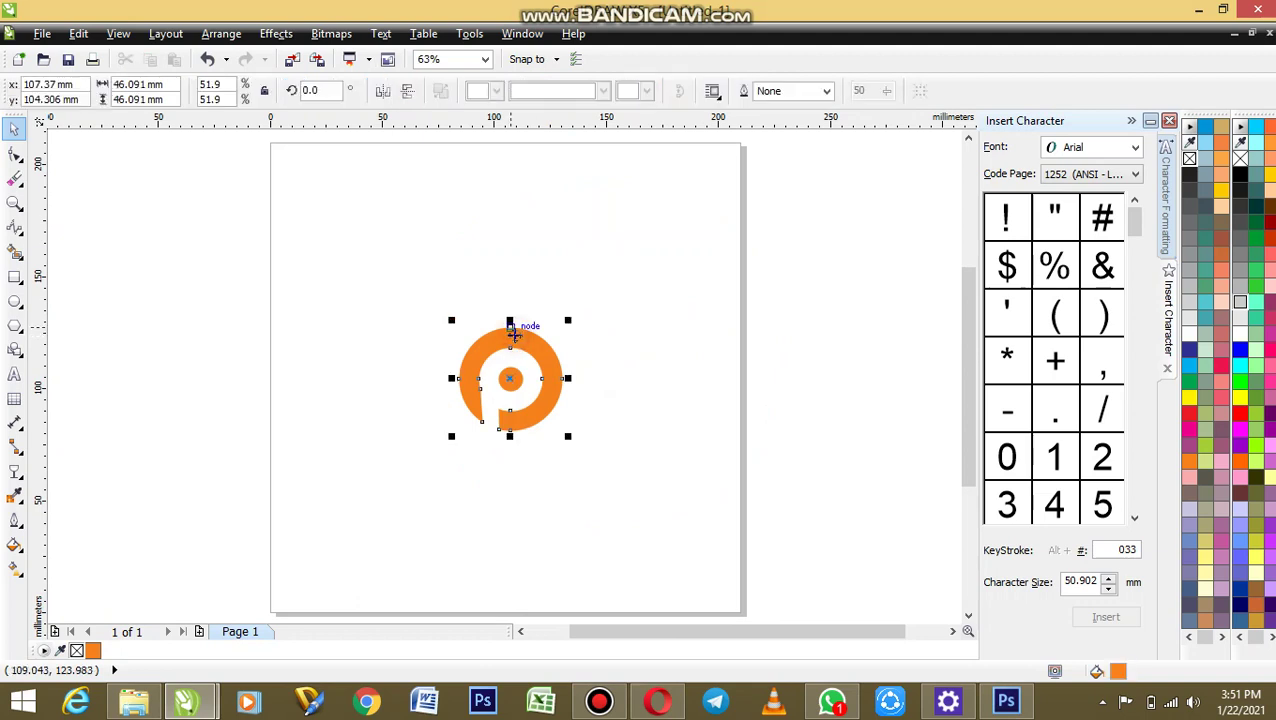
# - Draw a circle about 45 mm in diameter up and left of the ring, filled slightly darker orange (#ED7218) without an outline
pyautogui.click(15, 301)
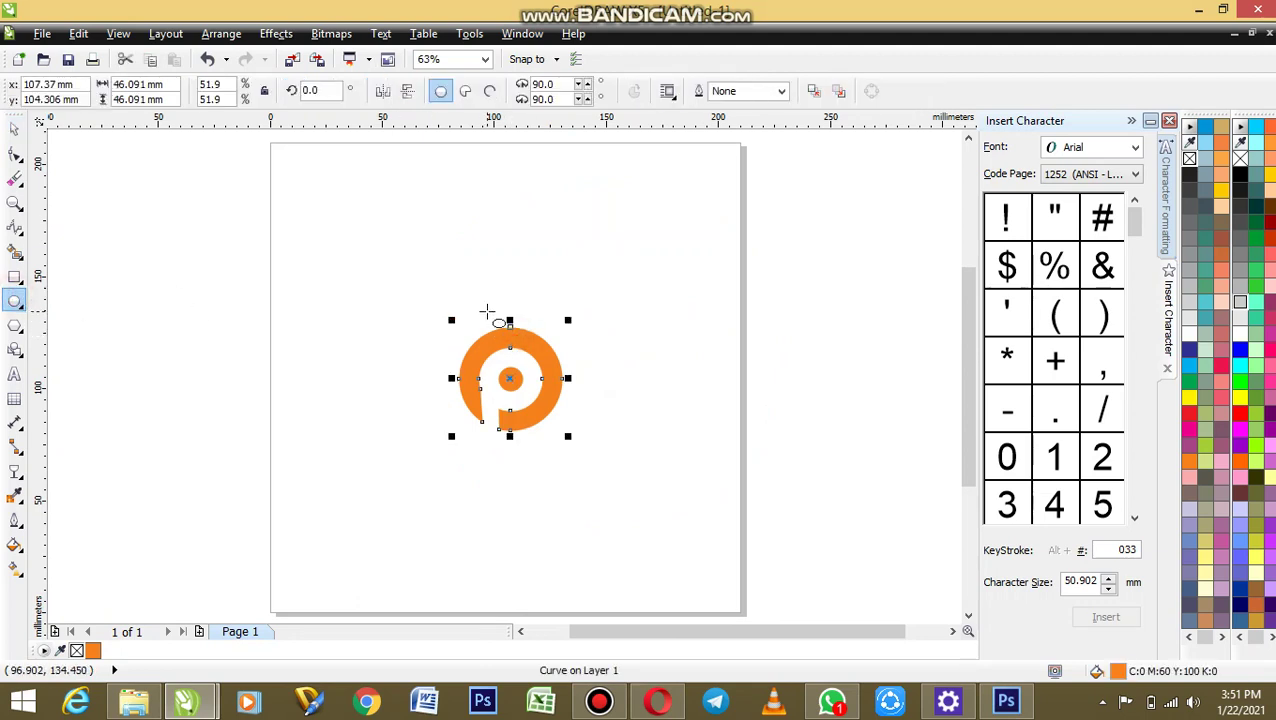
pyautogui.moveTo(372, 271); pyautogui.dragTo(474, 338)
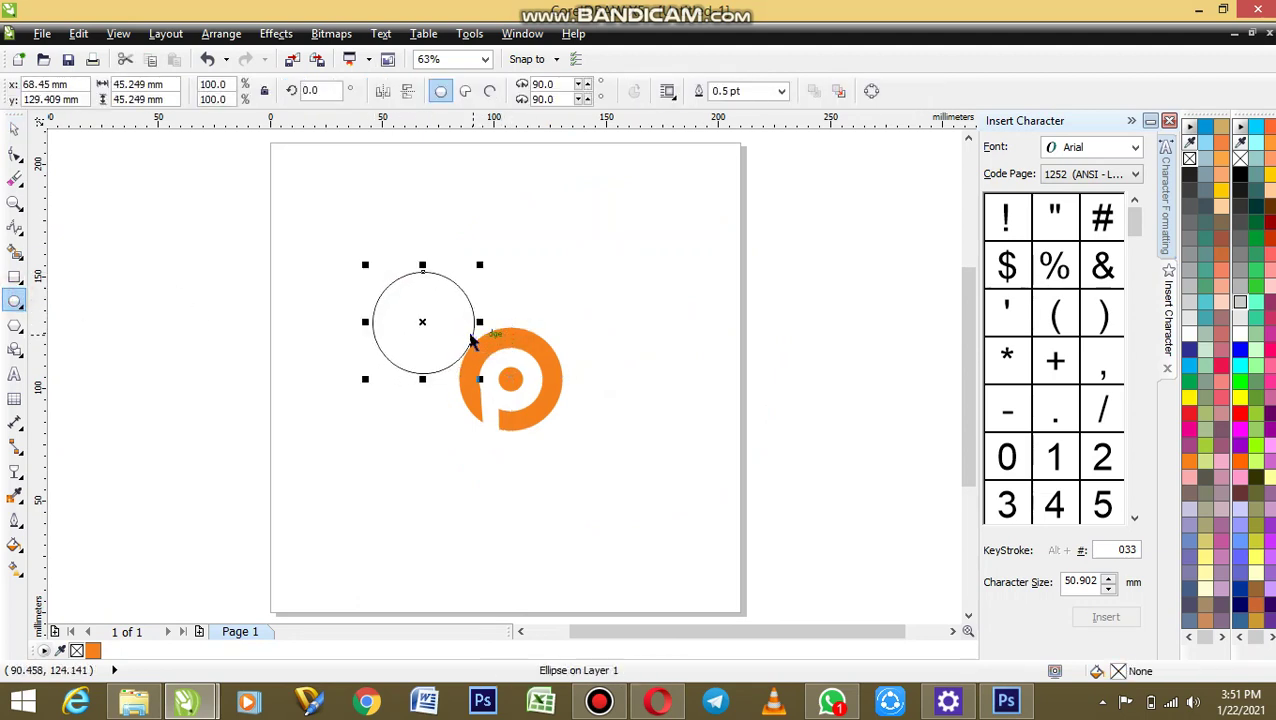
pyautogui.press('space')
pyautogui.click(93, 651)
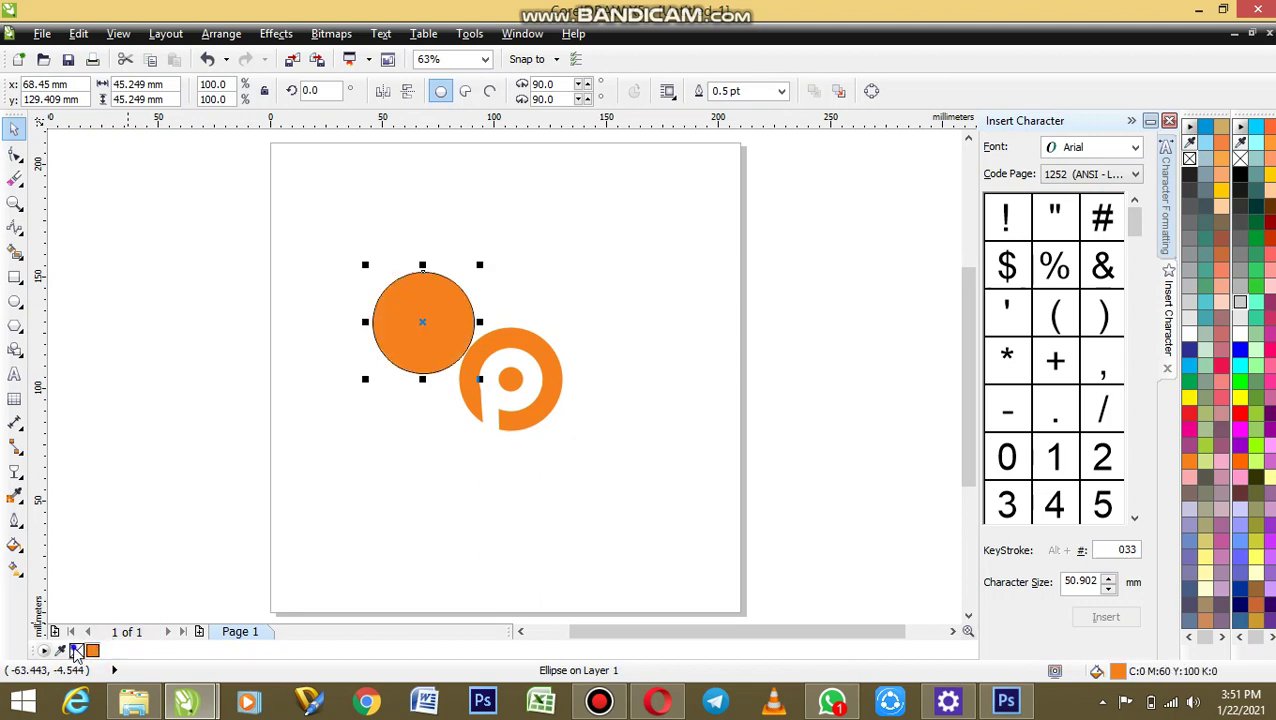
pyautogui.rightClick(76, 651)
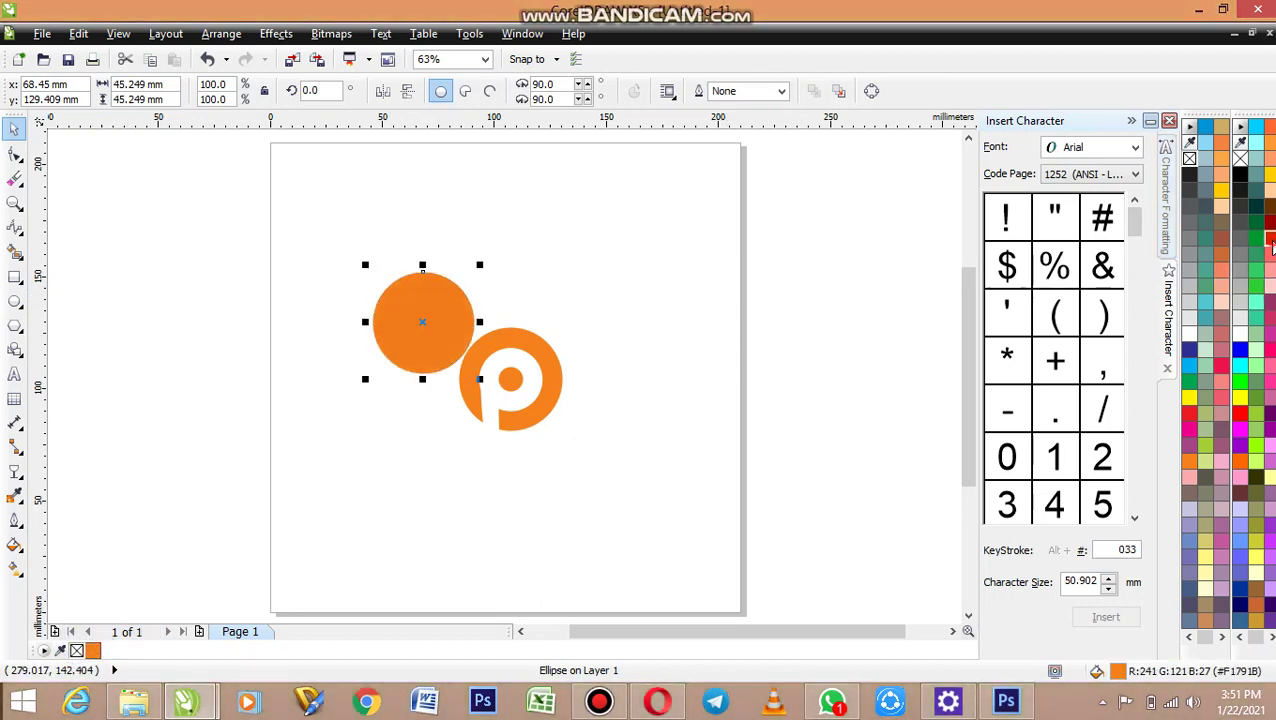
pyautogui.click(1271, 244)
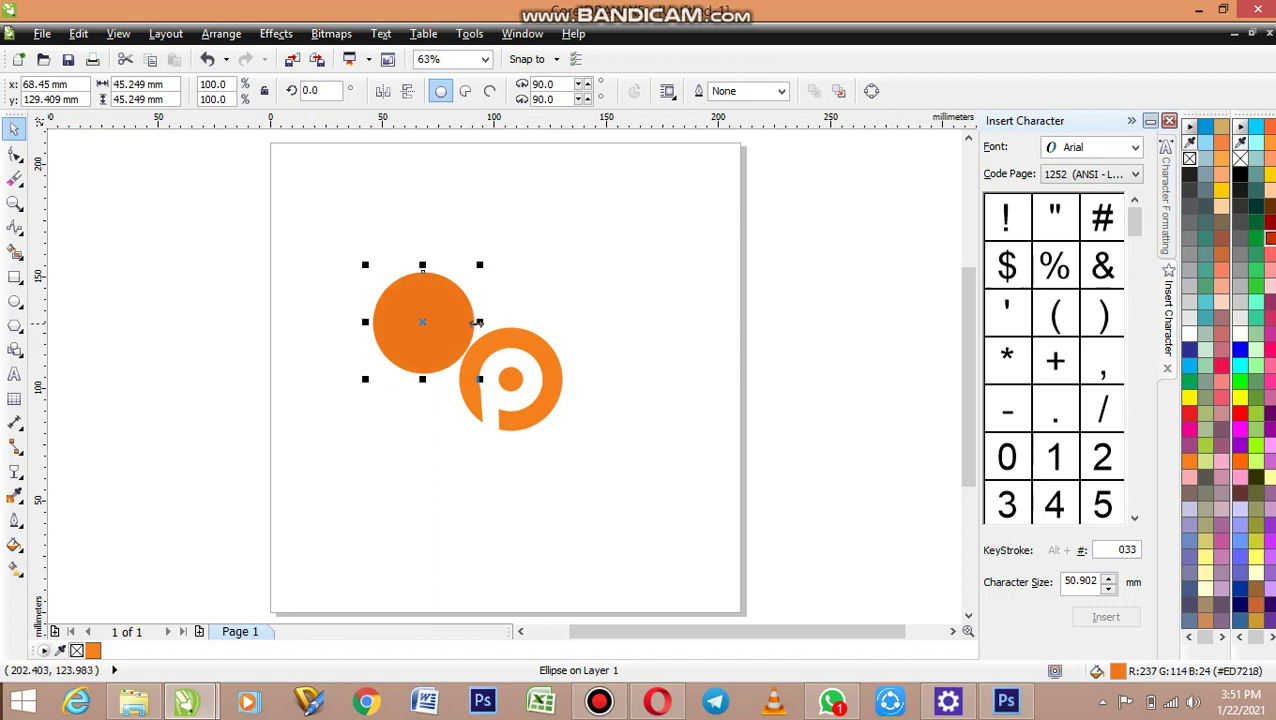
# - PowerClip the darker orange circle inside the slotted ring and shift it so it shades the ring's upper left part
pyautogui.moveTo(431, 329); pyautogui.dragTo(500, 332)
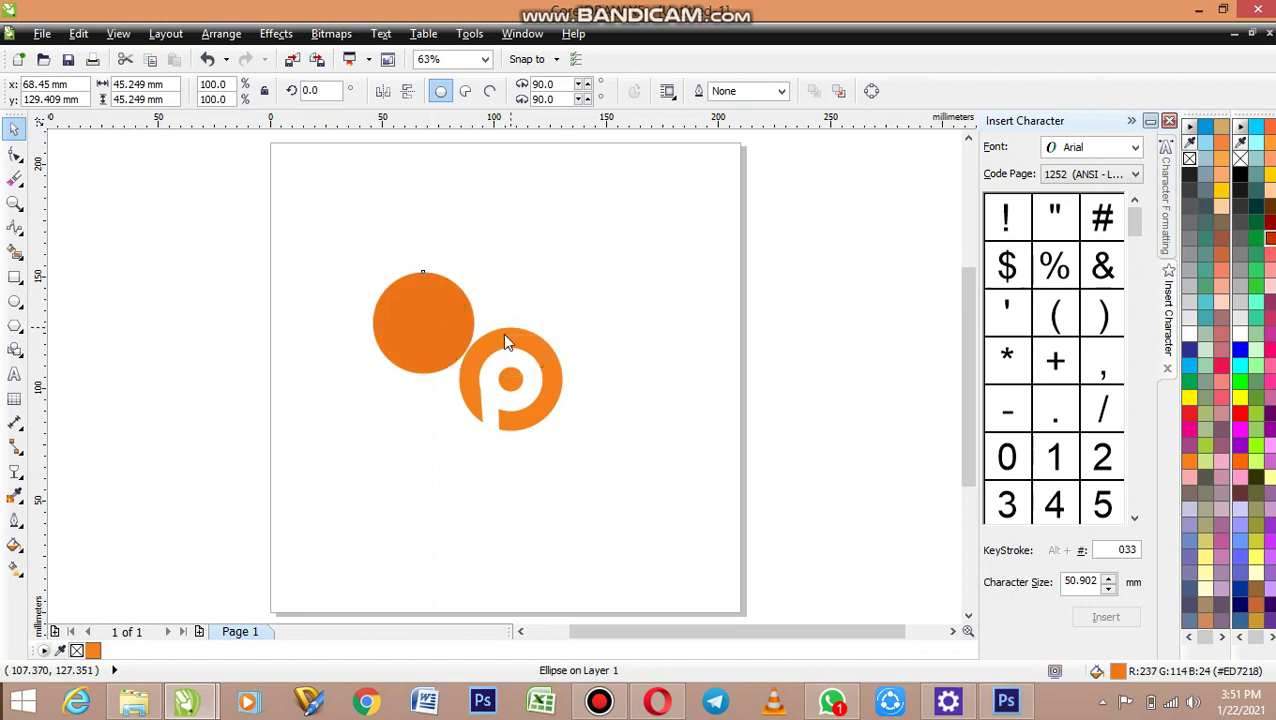
pyautogui.click(585, 463)
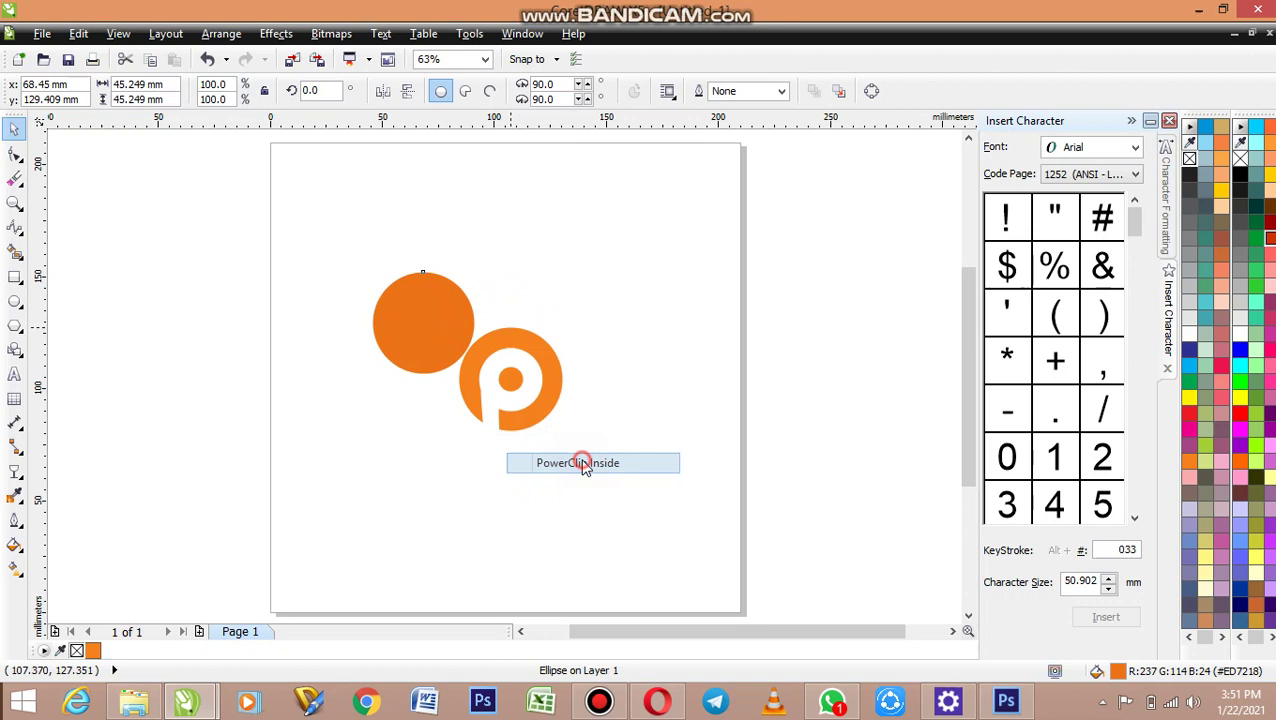
pyautogui.keyDown('ctrl'); pyautogui.click(525, 342); pyautogui.keyUp('ctrl')
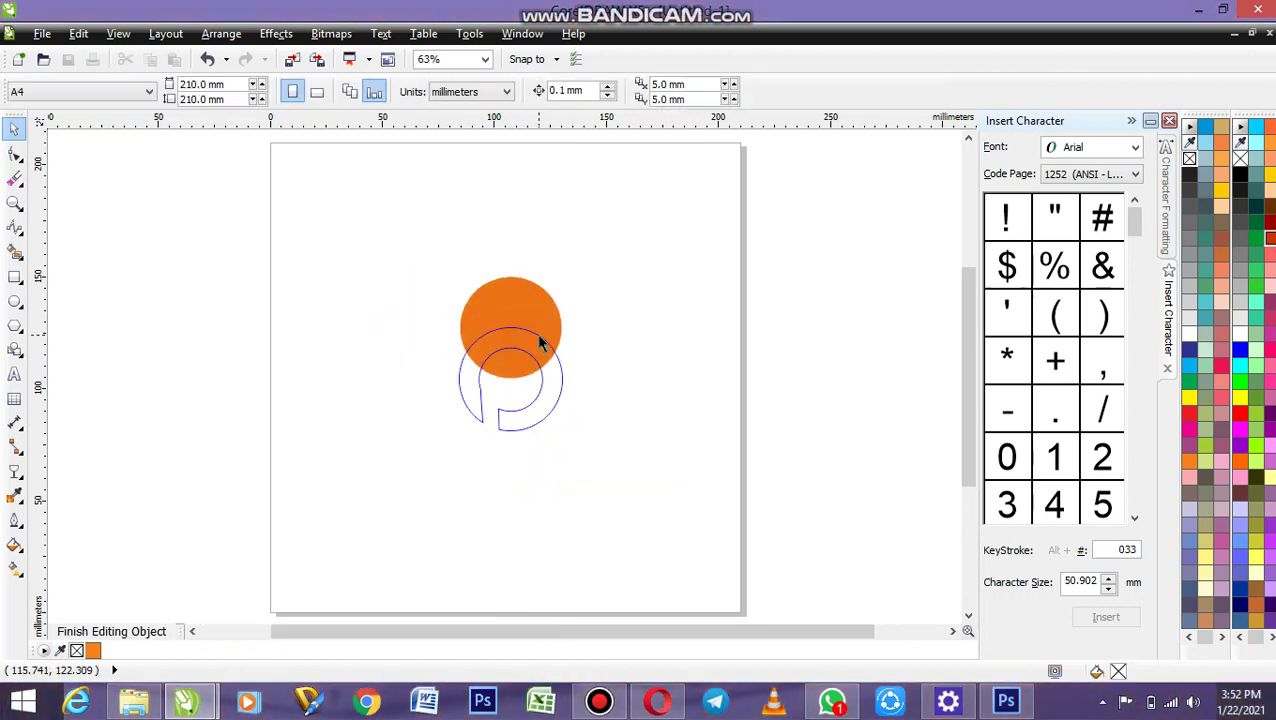
pyautogui.moveTo(526, 328); pyautogui.dragTo(512, 325)
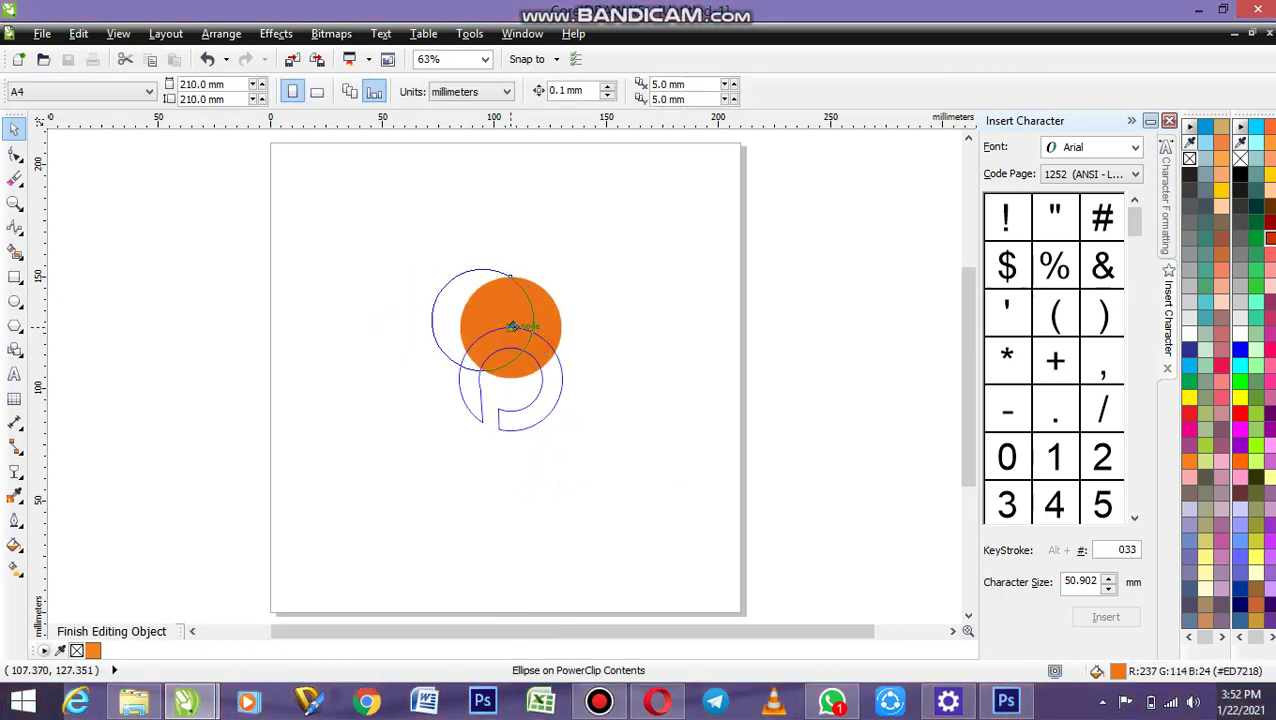
pyautogui.keyDown('ctrl'); pyautogui.click(613, 317); pyautogui.keyUp('ctrl')
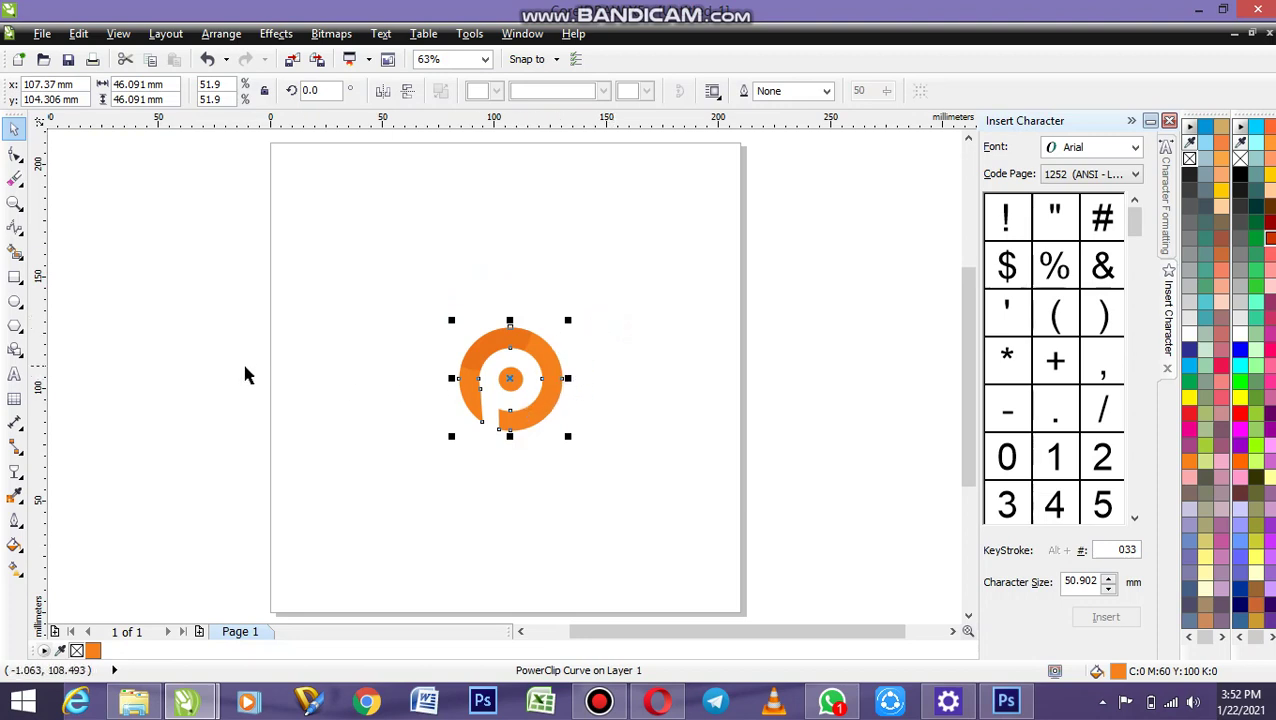
# - Add the artistic text "pixs" and place it directly beneath the ring logo, enlarged to about 54 pt
pyautogui.click(206, 367)
pyautogui.click(14, 374)
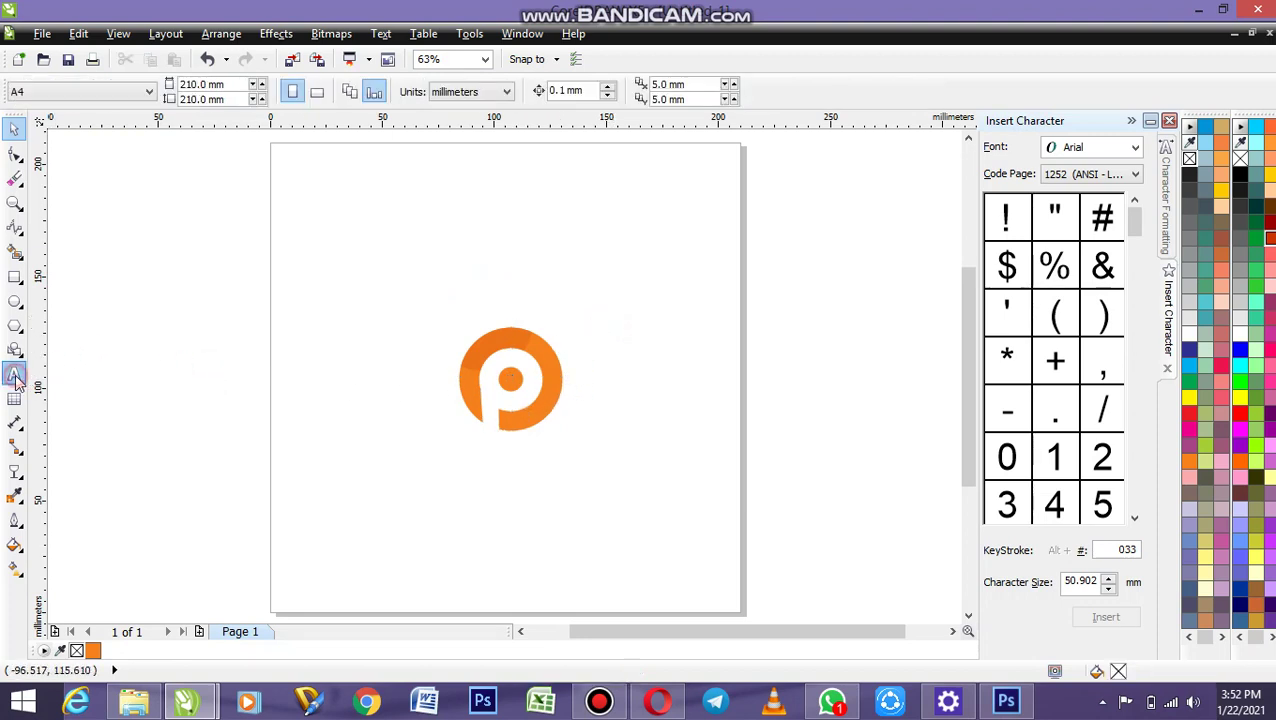
pyautogui.click(355, 440)
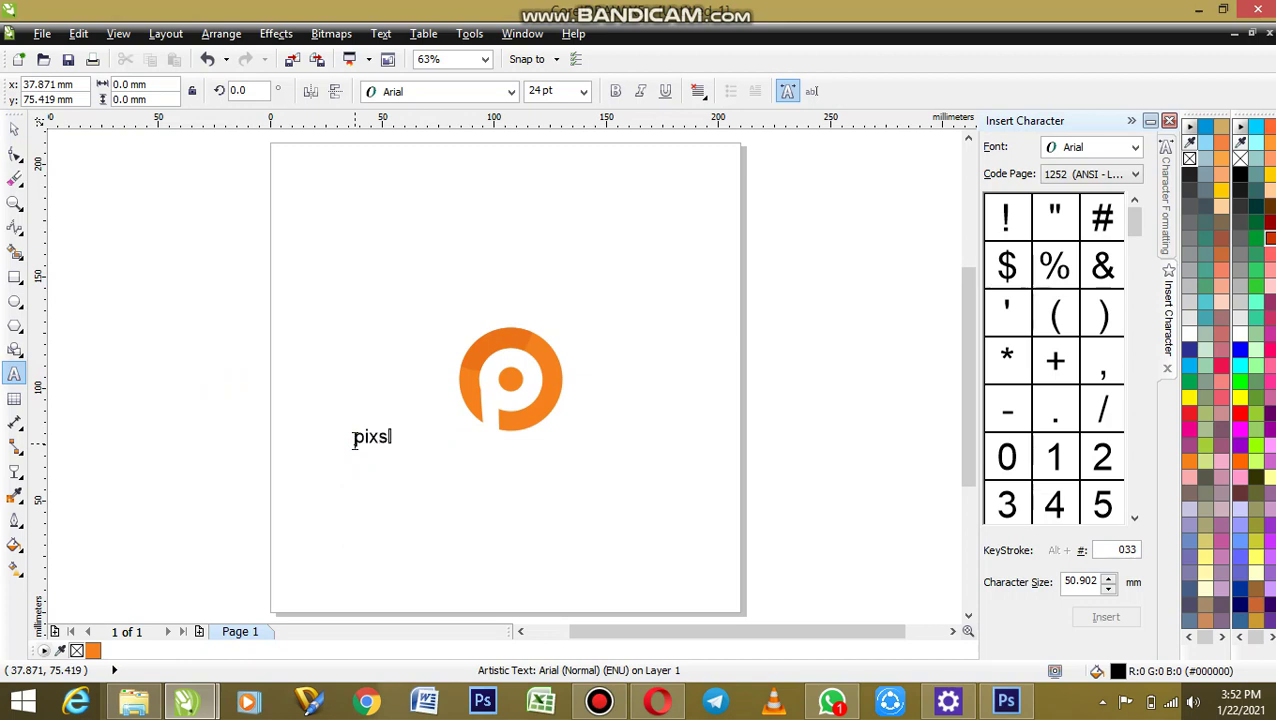
pyautogui.hotkey('ctrl', 'space')
pyautogui.moveTo(394, 425); pyautogui.dragTo(516, 455)
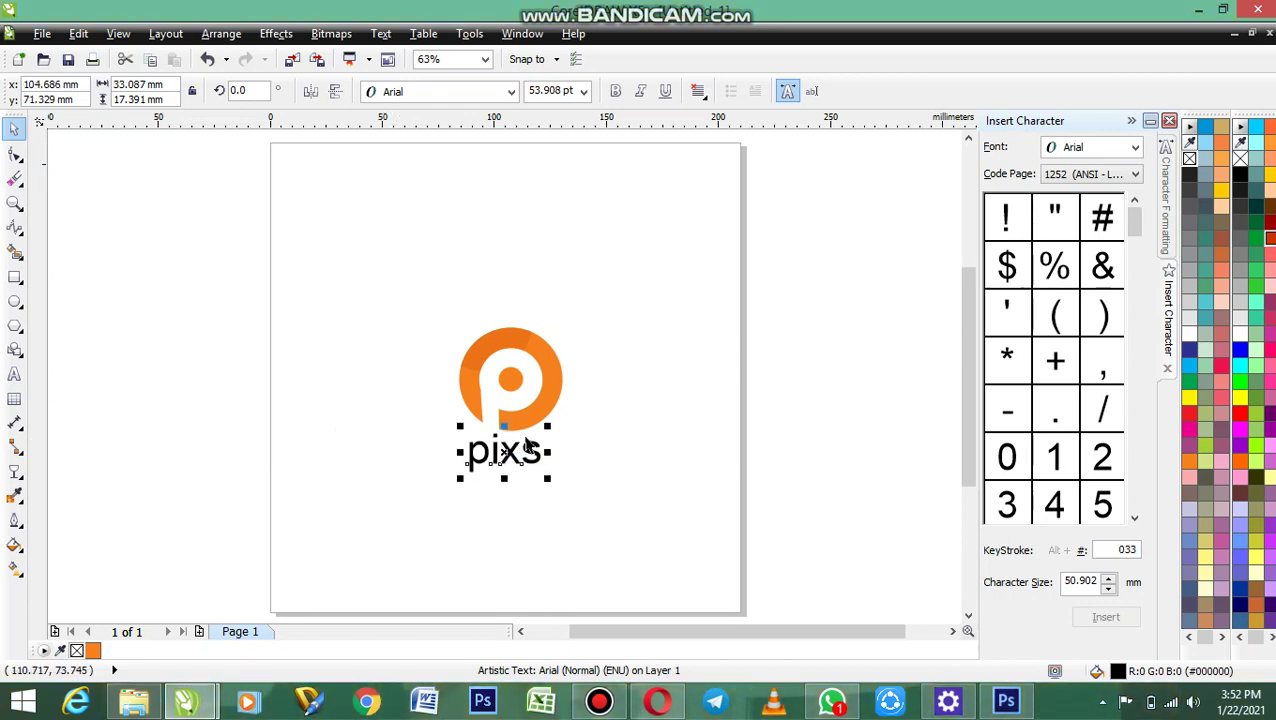
# - Change the "pixs" text to the Segoe UI font and convert it to uppercase
pyautogui.click(448, 100)
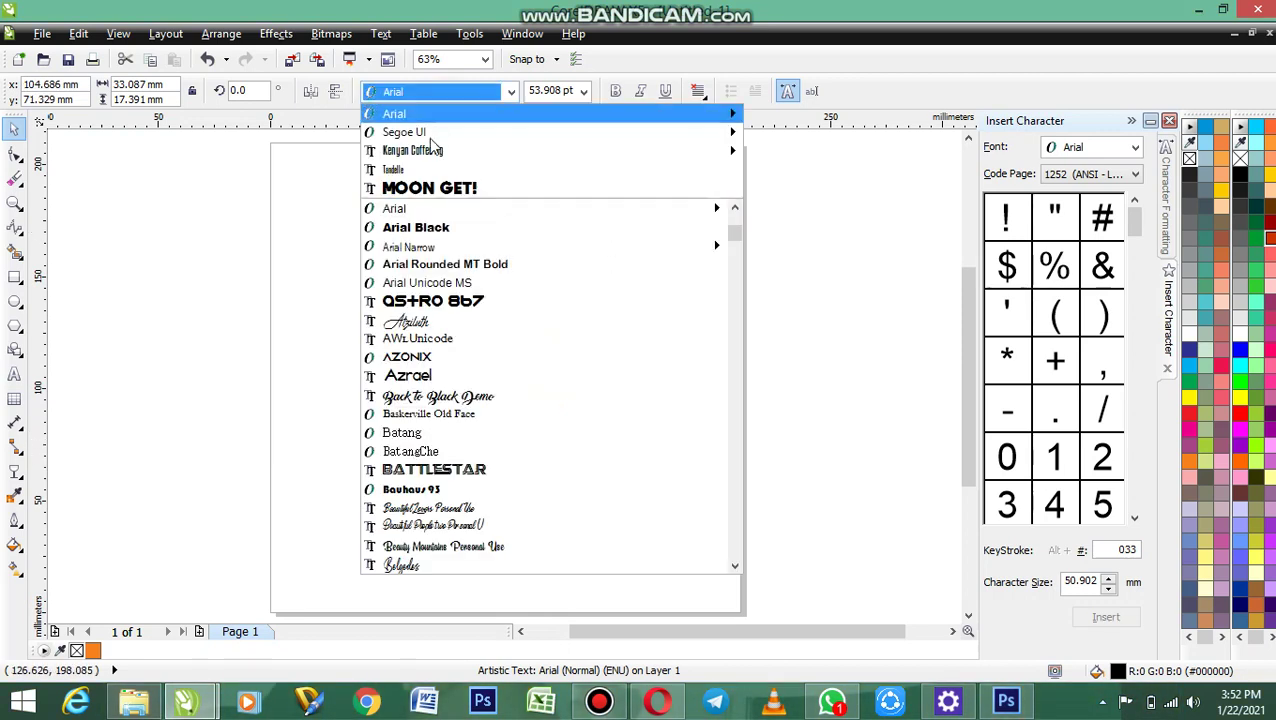
pyautogui.click(422, 135)
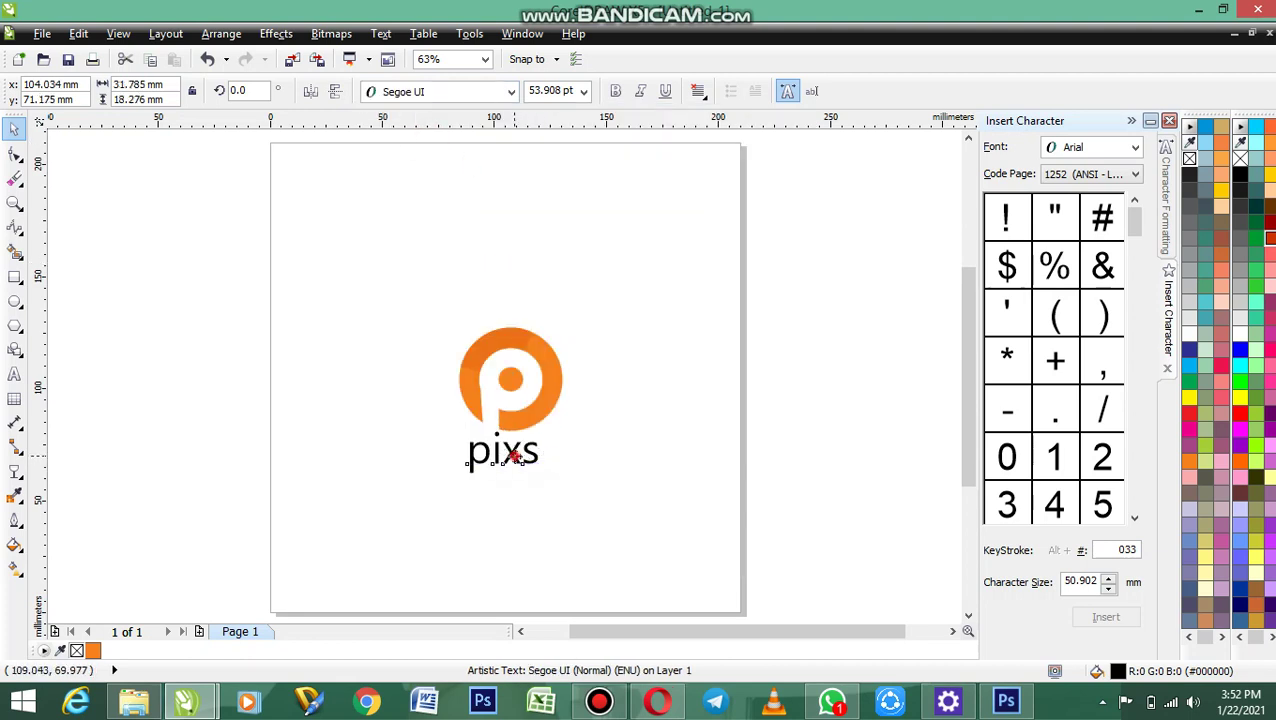
pyautogui.doubleClick(505, 452)
pyautogui.doubleClick(505, 452)
pyautogui.hotkey('shift', 'F3')
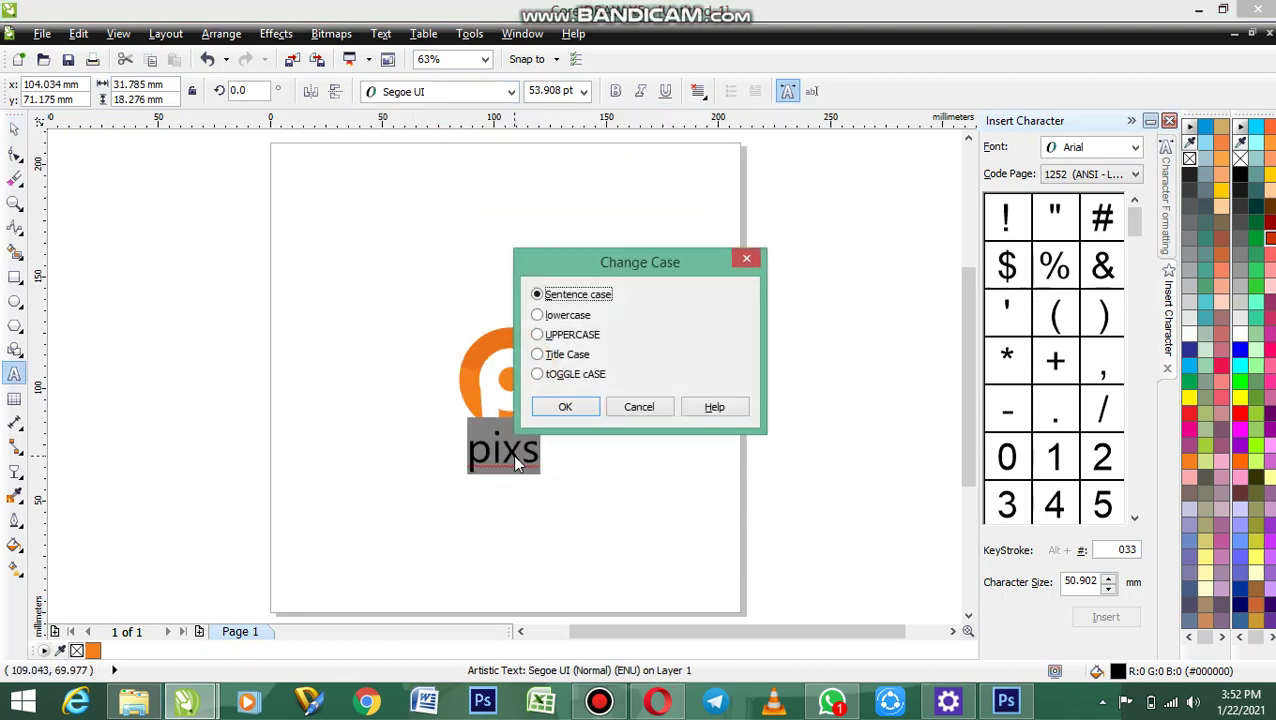
pyautogui.press('u')
pyautogui.press('Return')
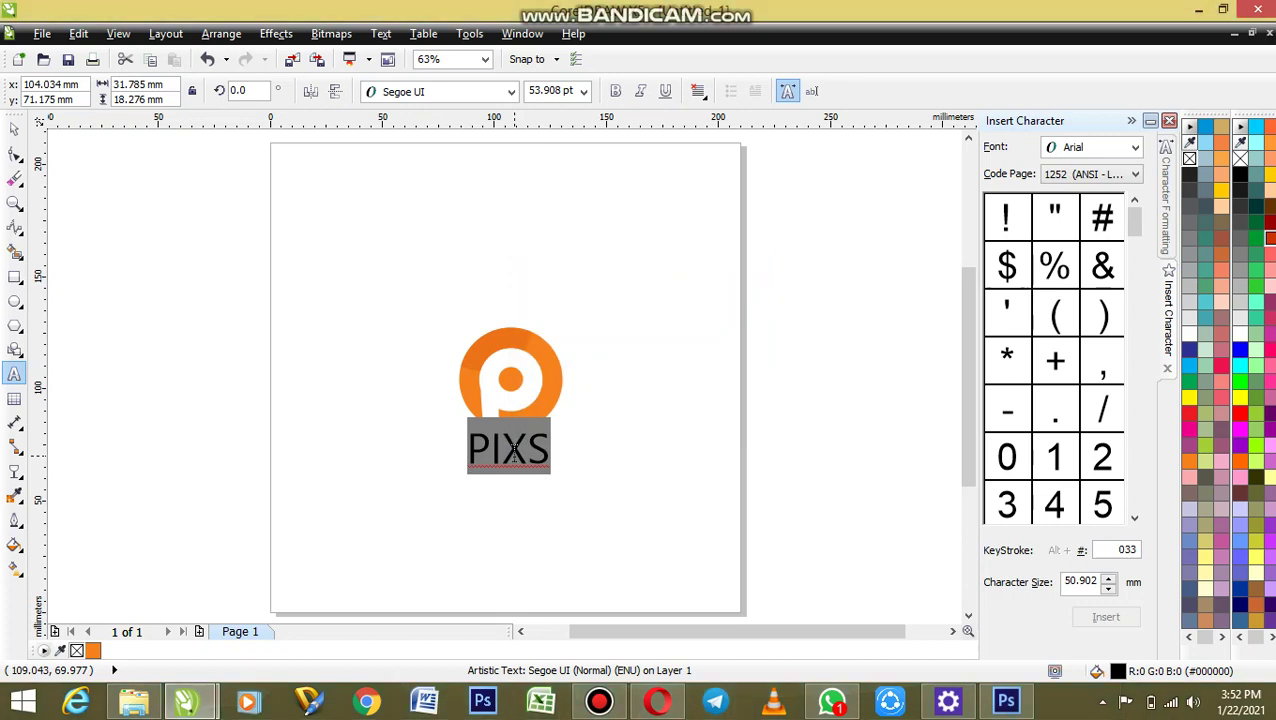
pyautogui.hotkey('ctrl', 'space')
# - Break the PIXS text apart into separate letters
pyautogui.press('z')
pyautogui.moveTo(320, 402); pyautogui.dragTo(735, 518)
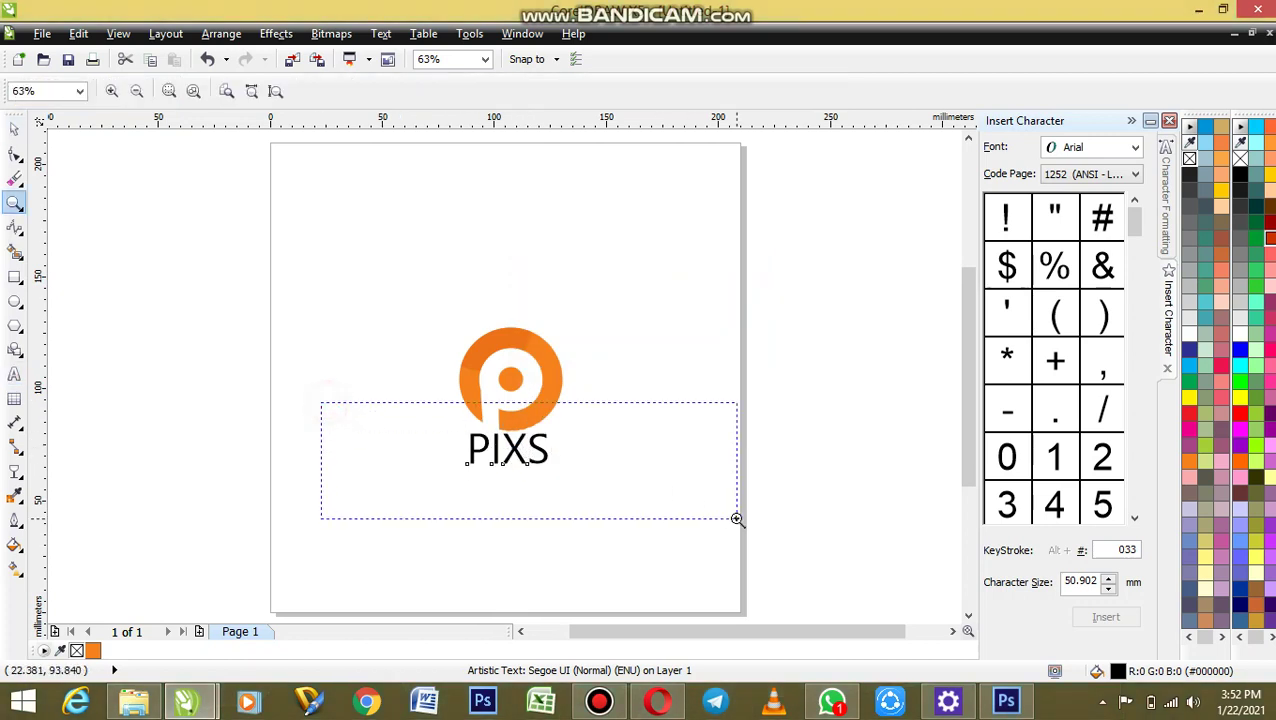
pyautogui.press('space')
pyautogui.moveTo(517, 341); pyautogui.dragTo(508, 347)
pyautogui.hotkey('ctrl', 'k')
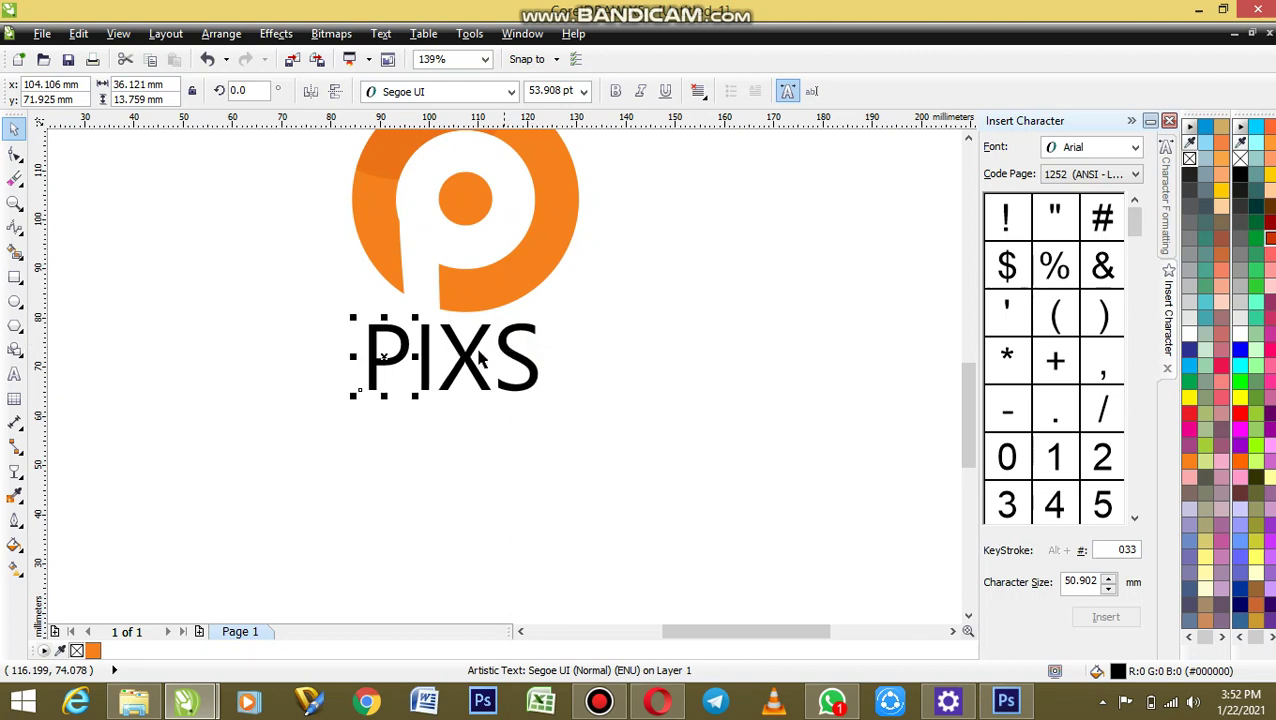
# - Tighten the spacing of PIXS by moving the X and S left and the P right, close to the I
pyautogui.click(429, 361)
pyautogui.click(461, 356)
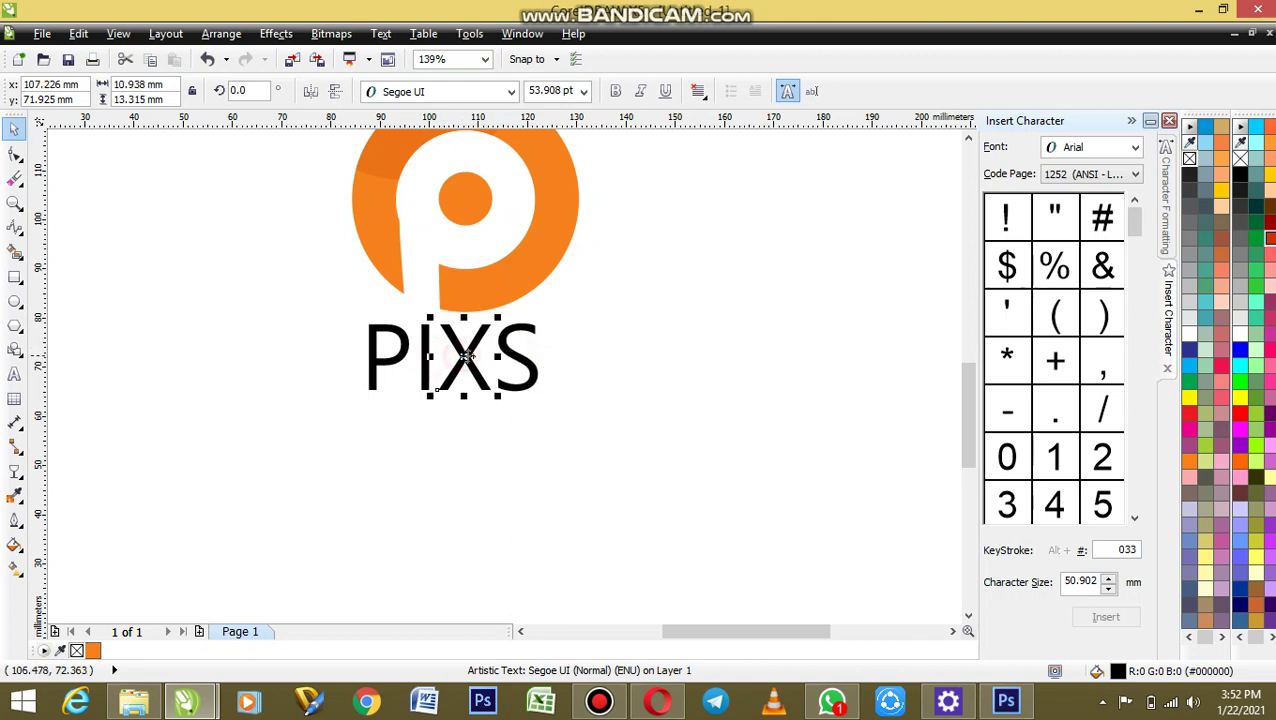
pyautogui.moveTo(466, 356); pyautogui.dragTo(450, 357)
pyautogui.click(533, 370)
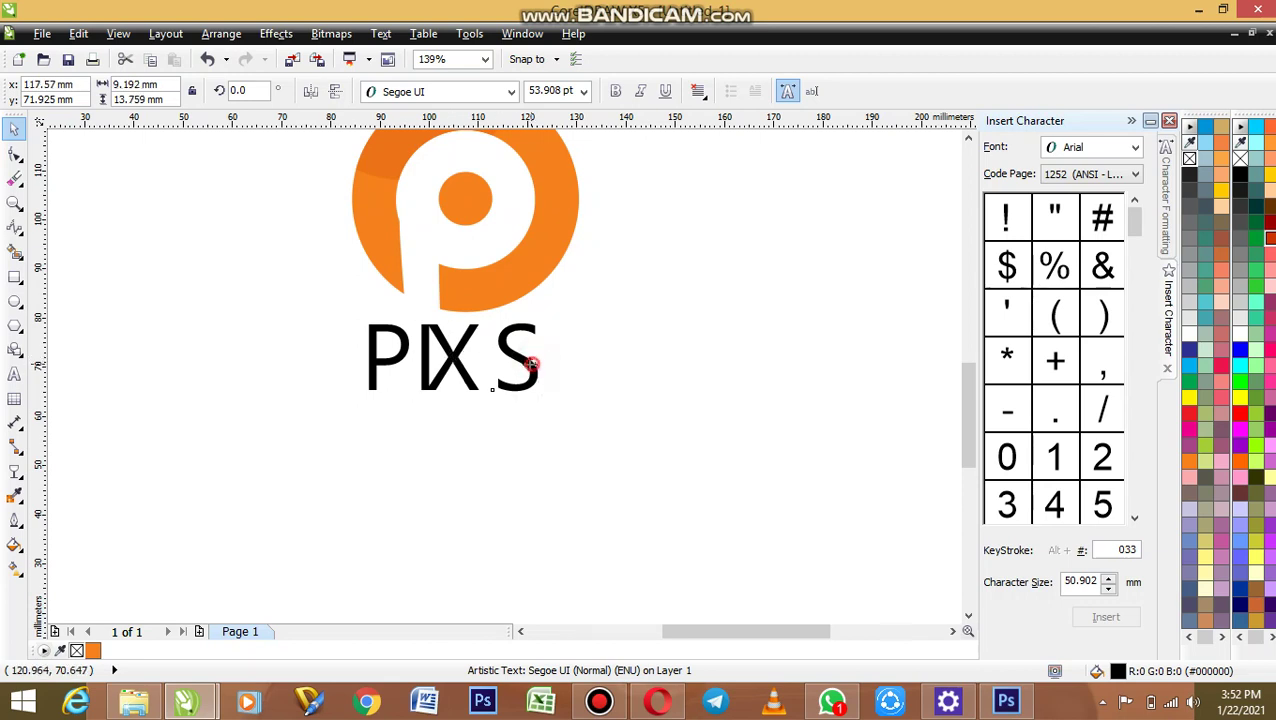
pyautogui.moveTo(530, 364); pyautogui.dragTo(515, 365)
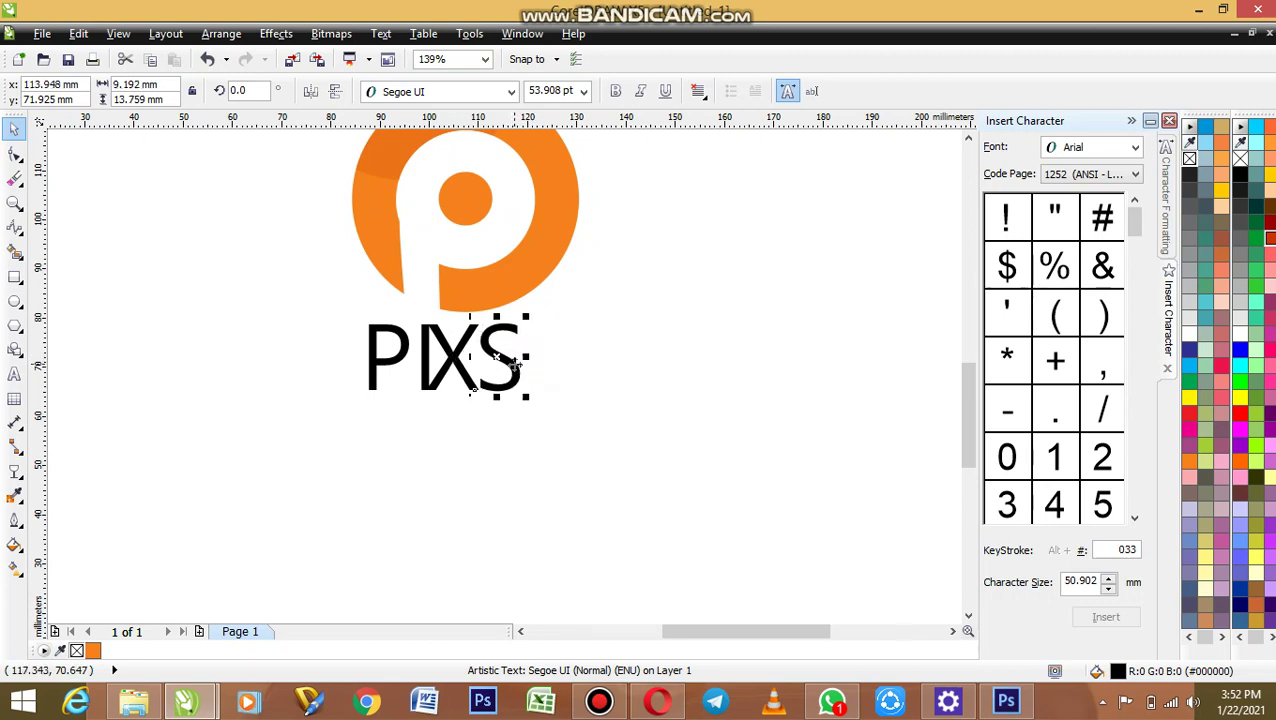
pyautogui.click(393, 347)
pyautogui.moveTo(399, 352); pyautogui.dragTo(411, 356)
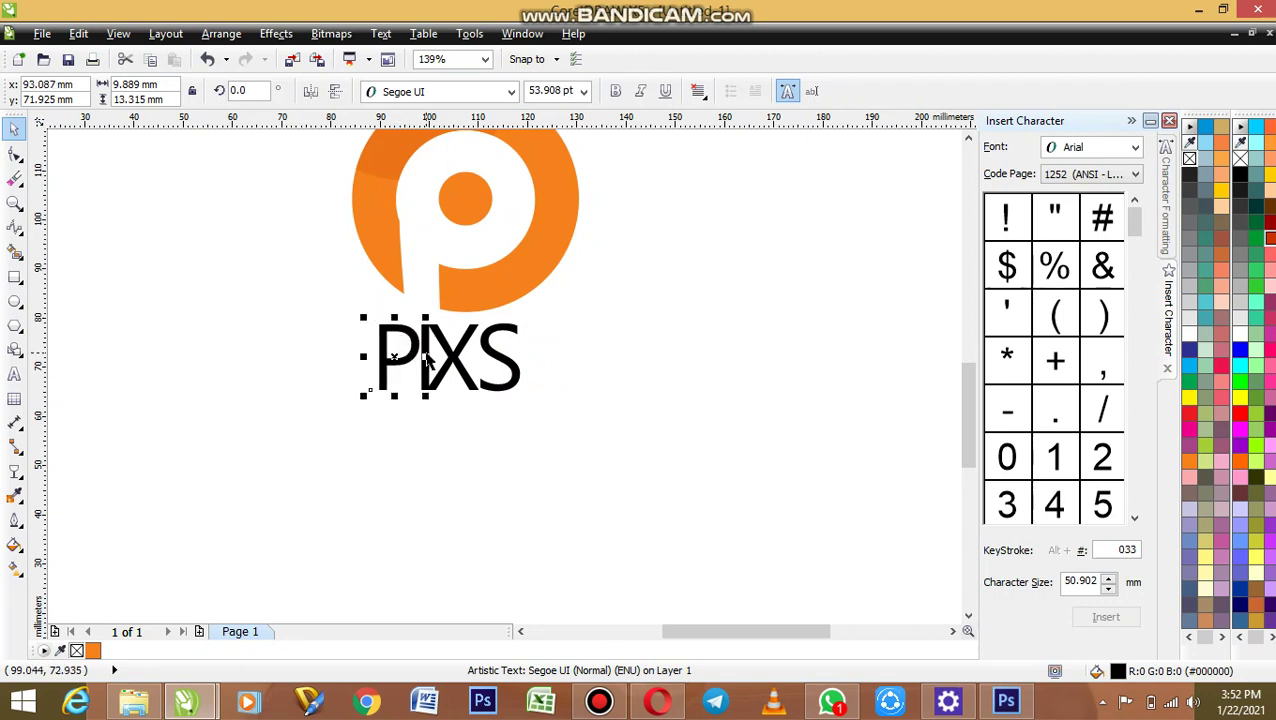
# - Select the four PIXS letters and scale them together to about 31 mm wide beneath the ring
pyautogui.keyDown('shift'); pyautogui.click(428, 345); pyautogui.keyUp('shift')
pyautogui.keyDown('shift'); pyautogui.click(452, 340); pyautogui.keyUp('shift')
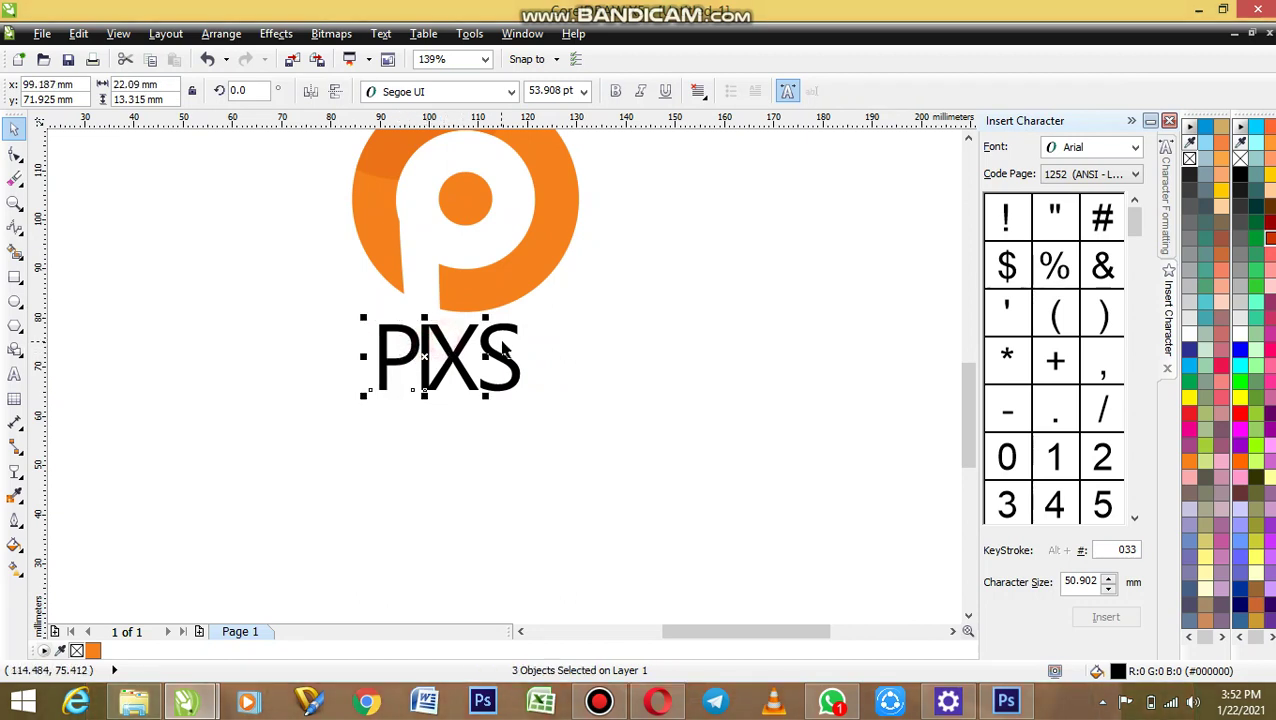
pyautogui.keyDown('shift'); pyautogui.click(490, 352); pyautogui.keyUp('shift')
pyautogui.moveTo(525, 317); pyautogui.dragTo(548, 305)
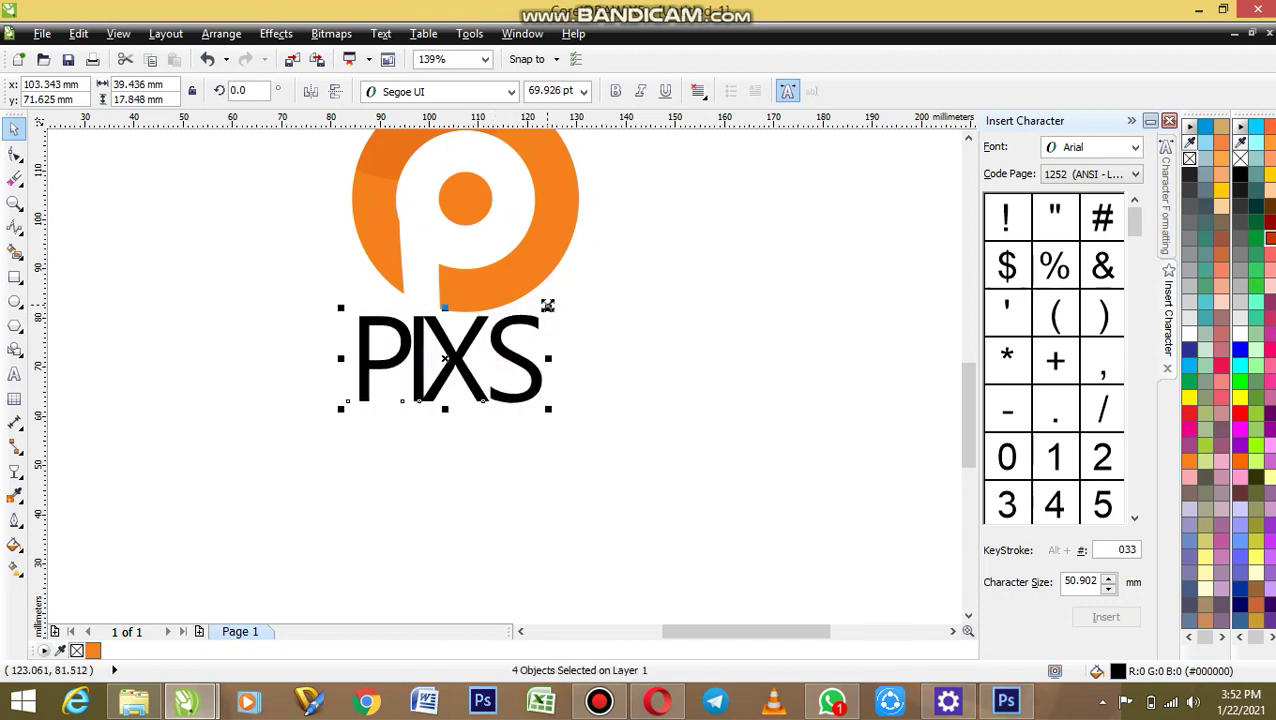
pyautogui.hotkey('shift', 'F4')
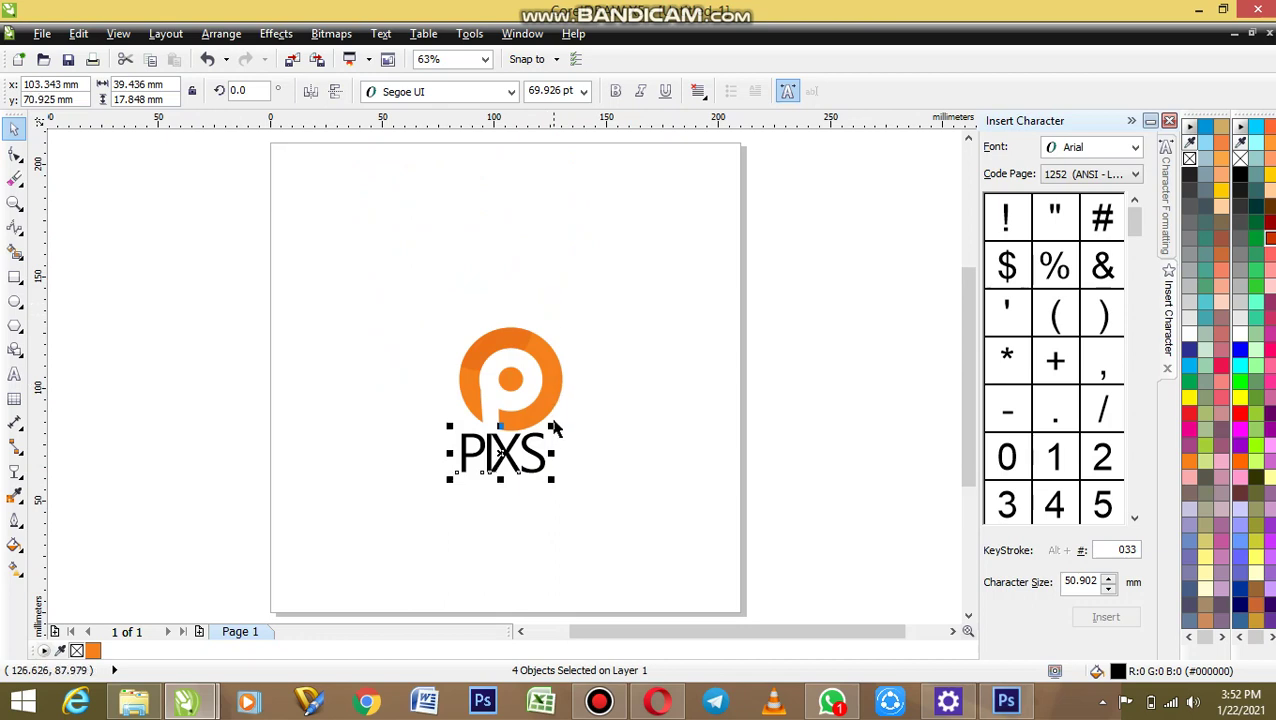
pyautogui.moveTo(553, 427); pyautogui.dragTo(541, 440)
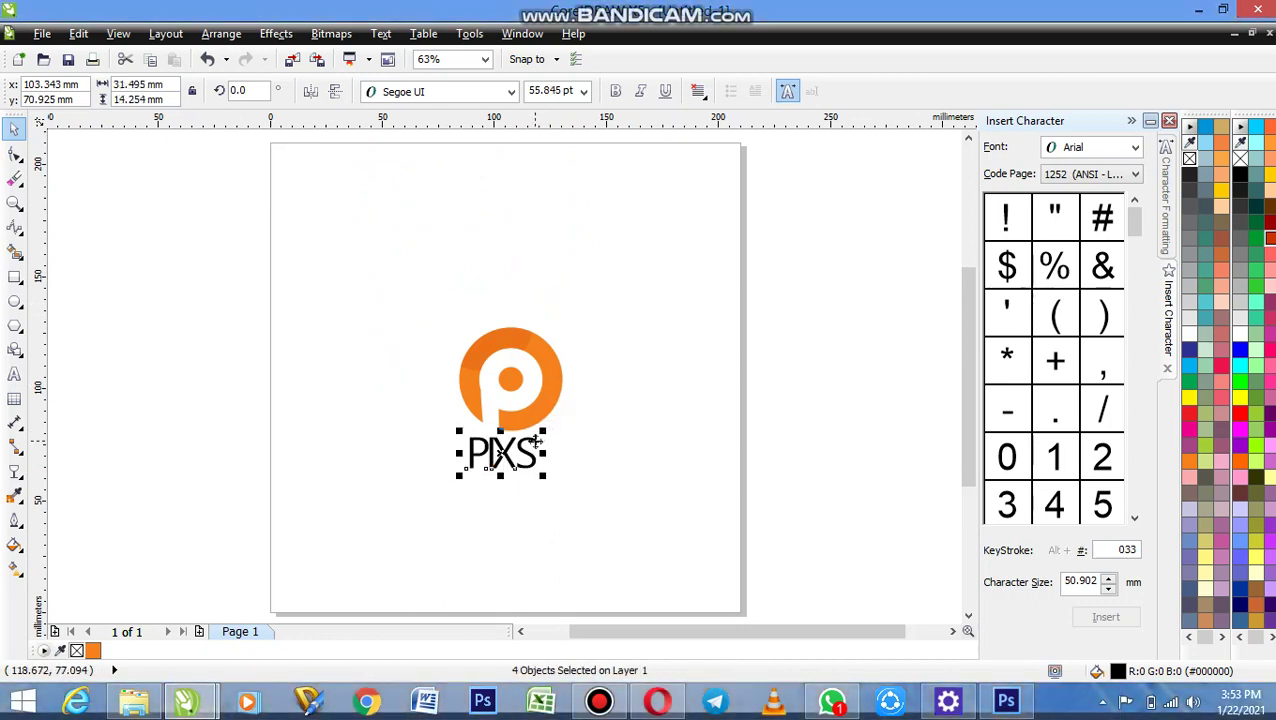
# - Place a copy of the letter S just below the word PIXS and select the four original letters
pyautogui.click(612, 424)
pyautogui.click(612, 424)
pyautogui.click(527, 452)
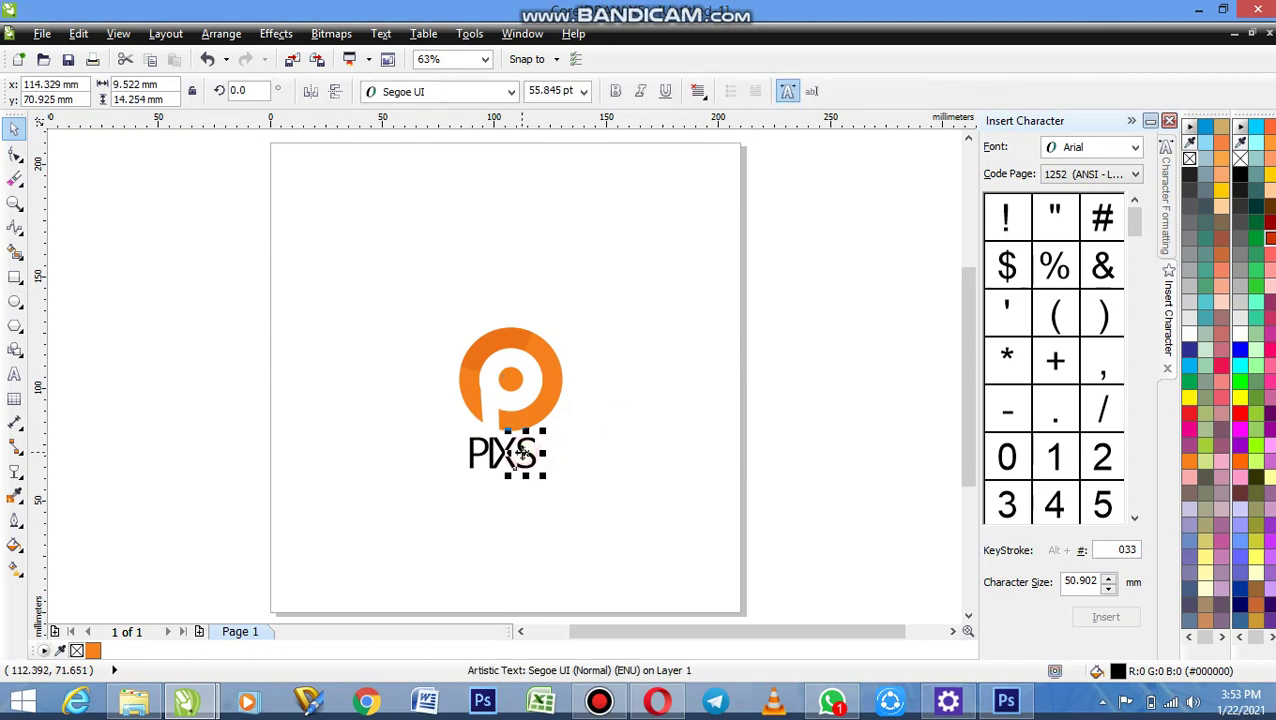
pyautogui.moveTo(527, 452); pyautogui.dragTo(518, 482)
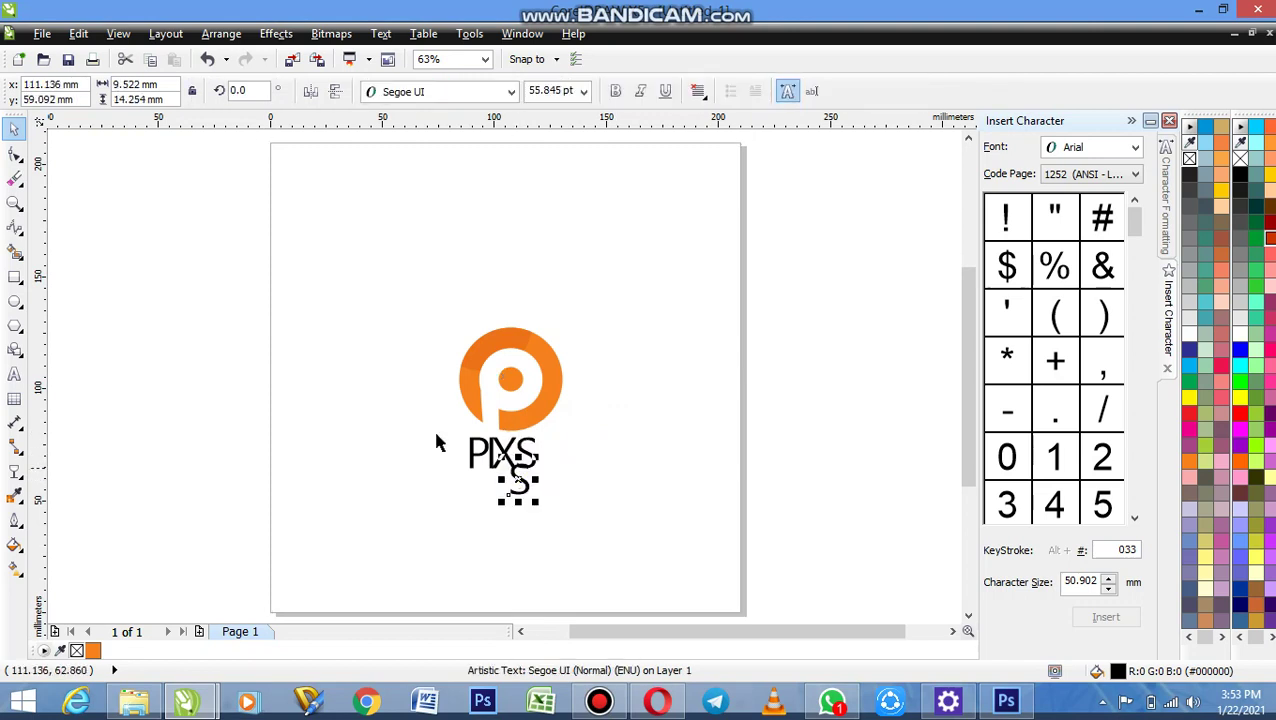
pyautogui.moveTo(208, 405); pyautogui.dragTo(578, 490)
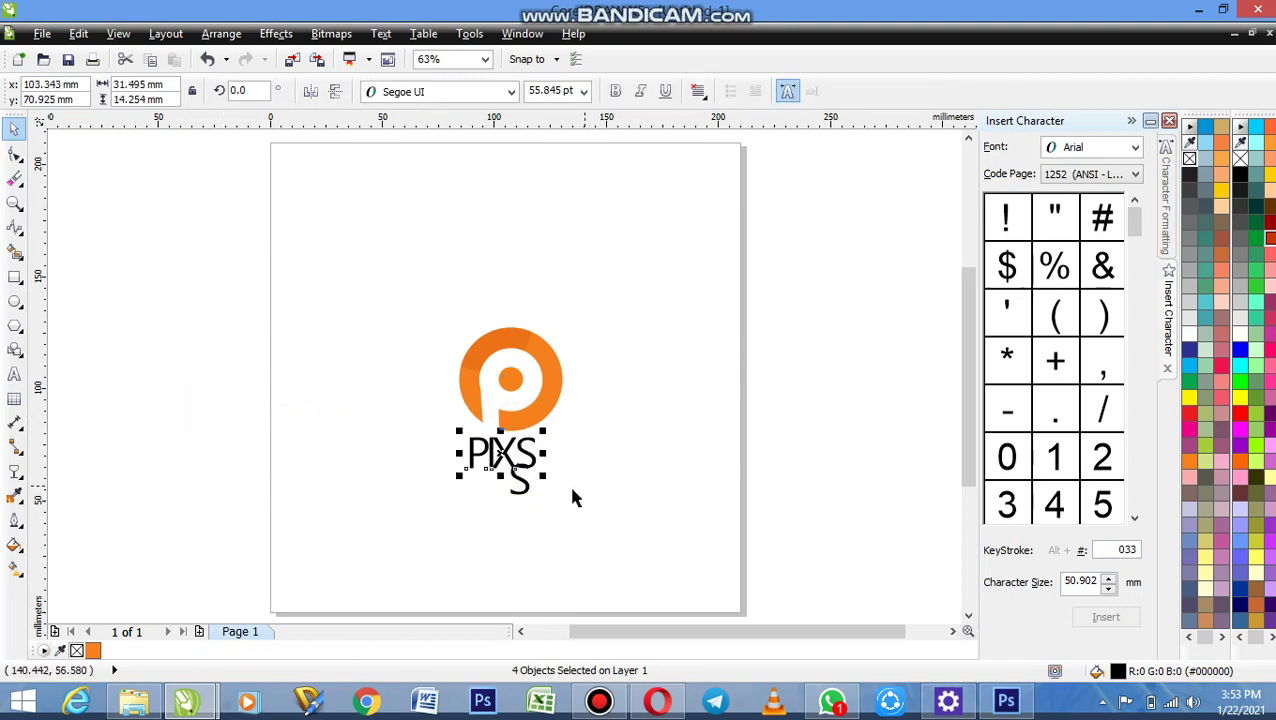
# - Fill the four PIXS letters with the logo's orange and replace the text of the S copy below with "imagery"
pyautogui.click(93, 651)
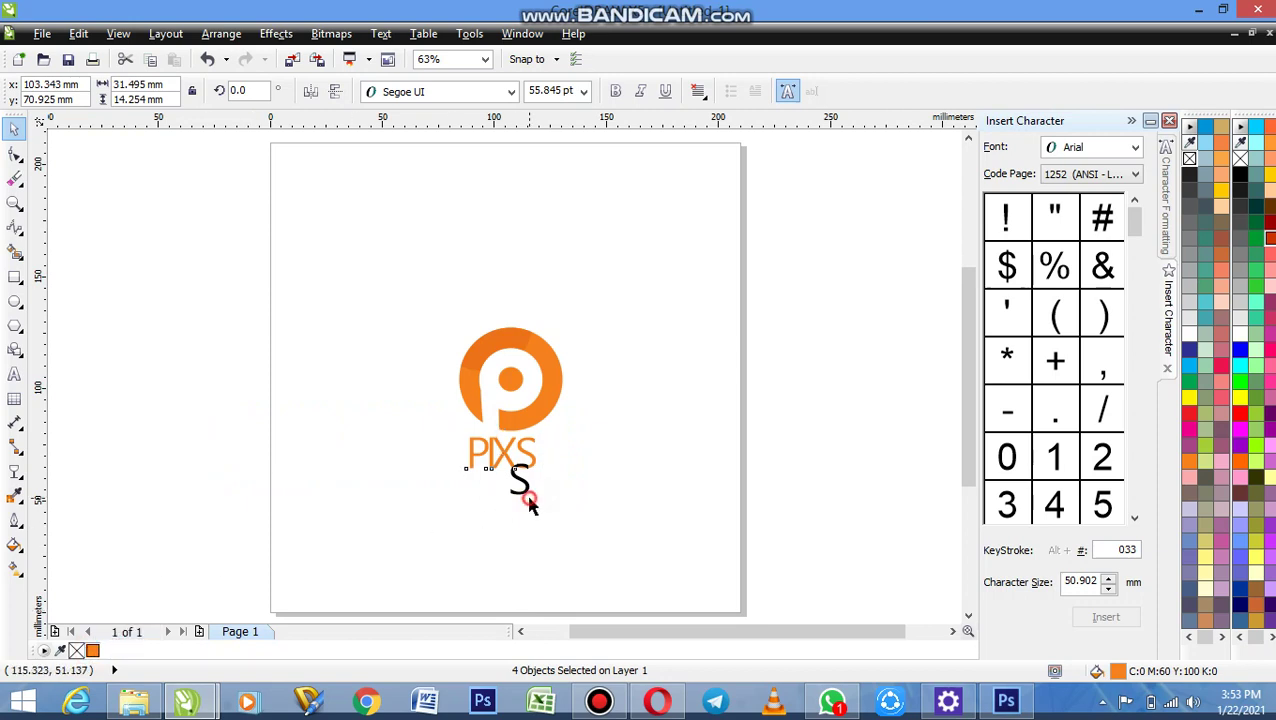
pyautogui.click(527, 492)
pyautogui.doubleClick(528, 487)
pyautogui.doubleClick(528, 487)
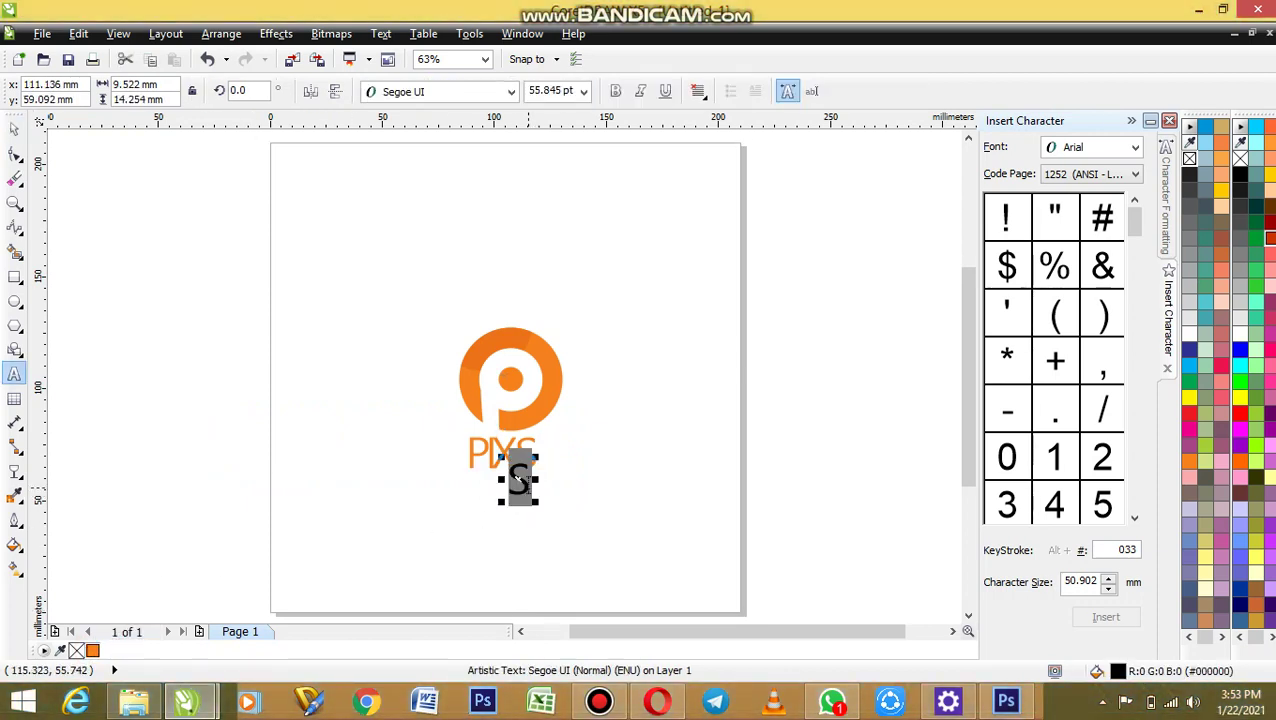
pyautogui.write('im')
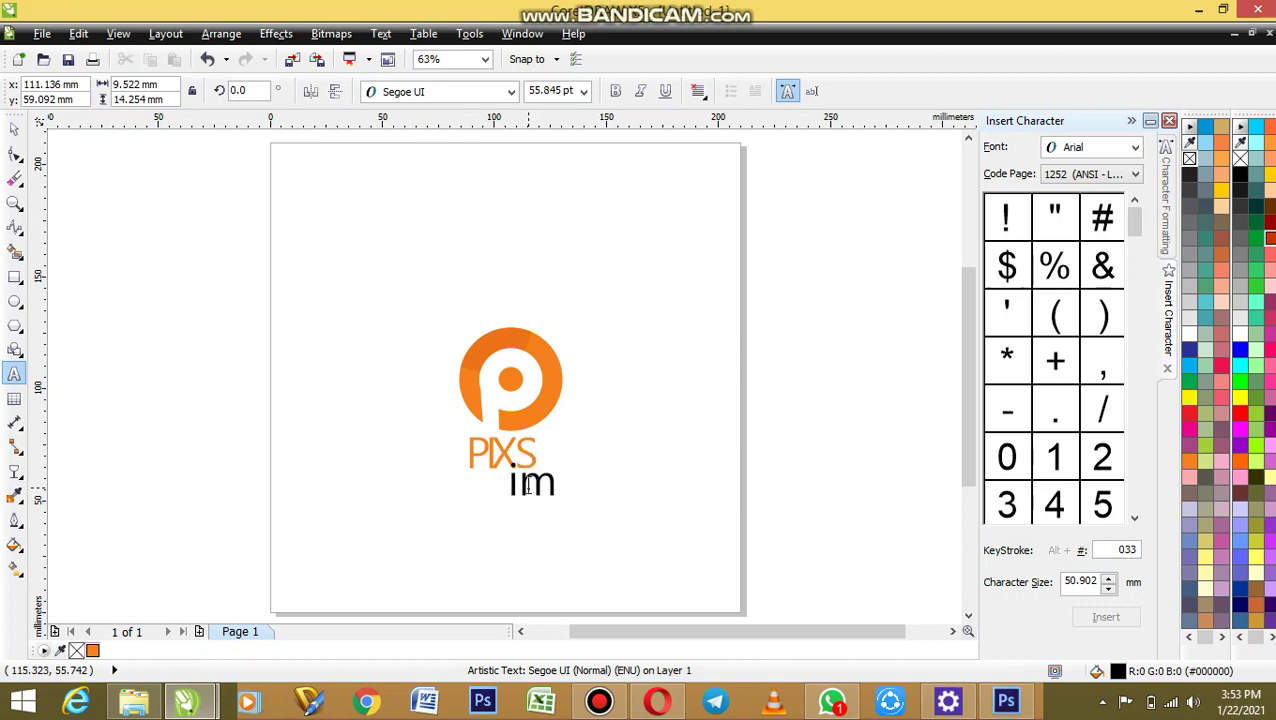
pyautogui.write('lager')
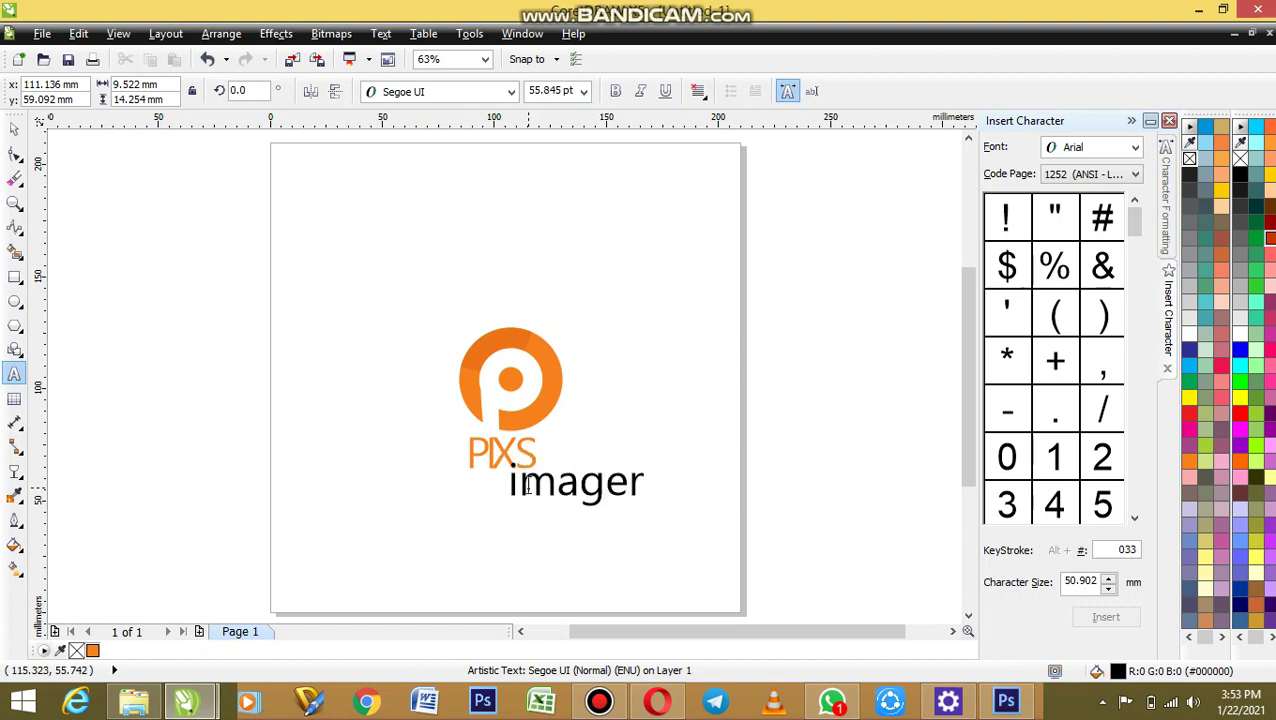
pyautogui.write('y')
# - Change the whole word imagery to uppercase
pyautogui.hotkey('ctrl', 'a')
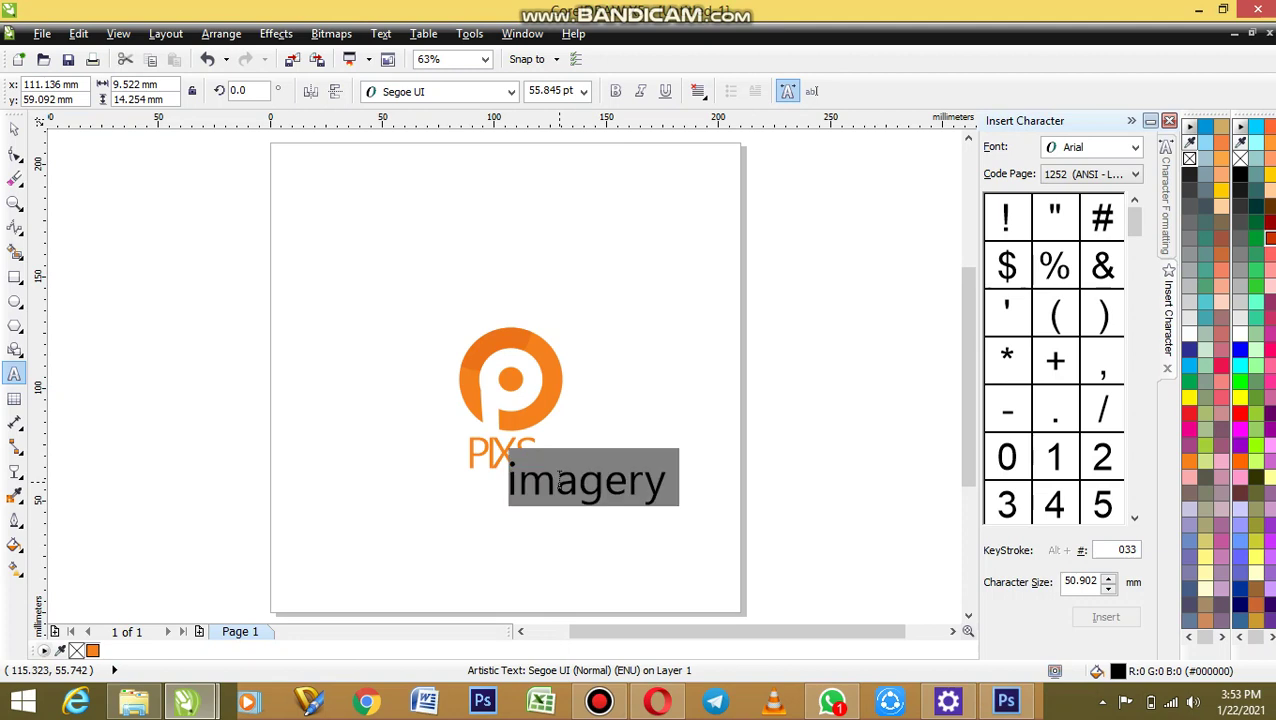
pyautogui.hotkey('shift', 'F3')
pyautogui.press('u')
pyautogui.press('Return')
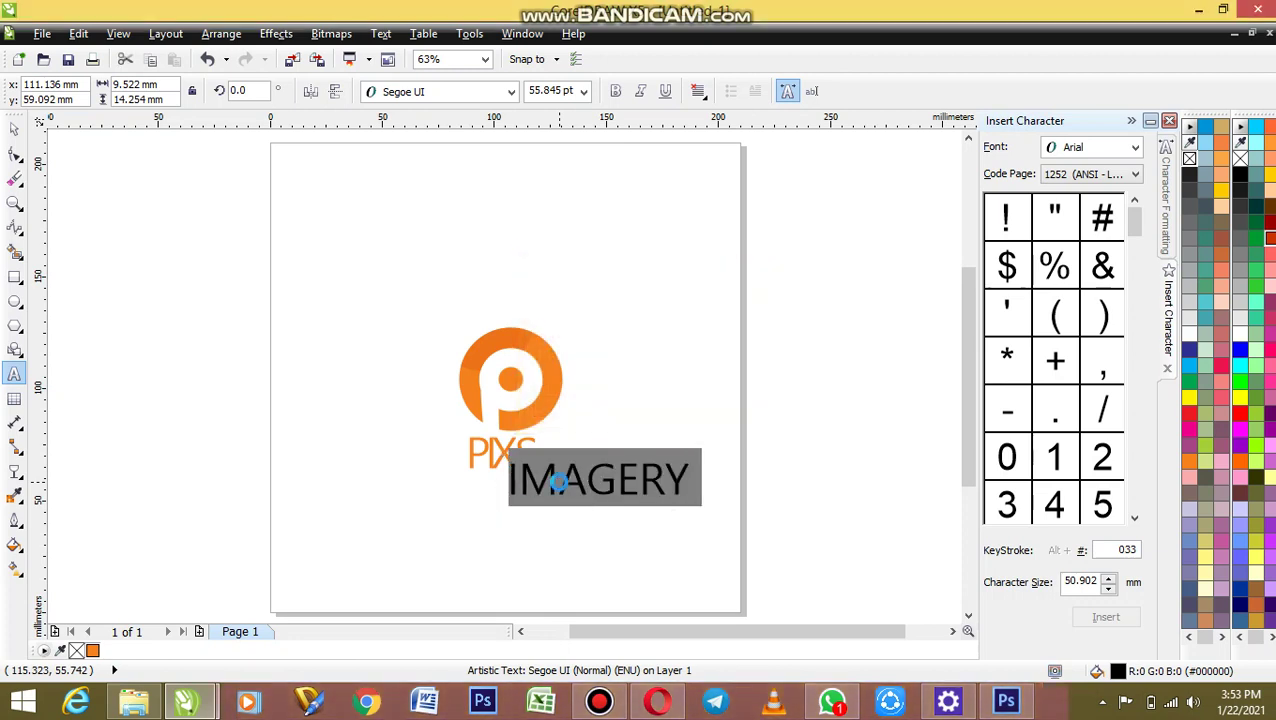
# - Shrink the word IMAGERY beneath PIXS and set its font size to 12 pt
pyautogui.hotkey('ctrl', 'space')
pyautogui.moveTo(699, 458); pyautogui.dragTo(531, 479)
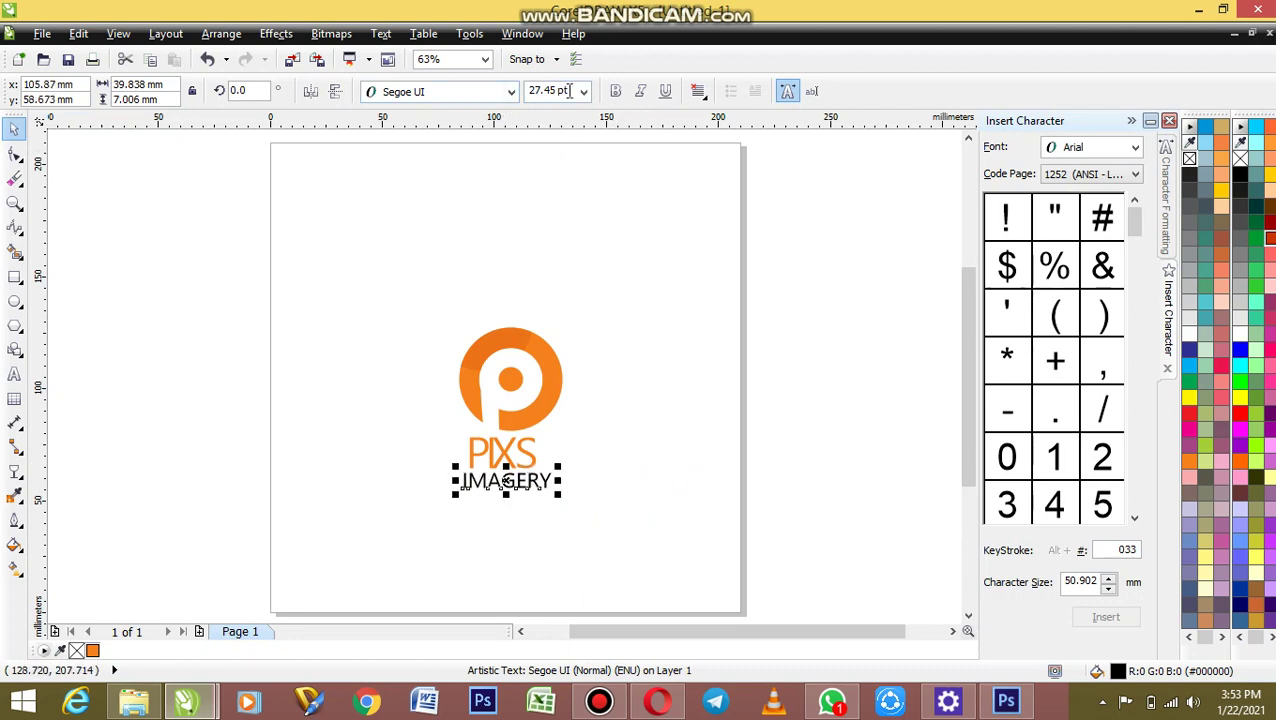
pyautogui.moveTo(569, 91); pyautogui.dragTo(473, 91)
pyautogui.write('12')
pyautogui.press('Return')
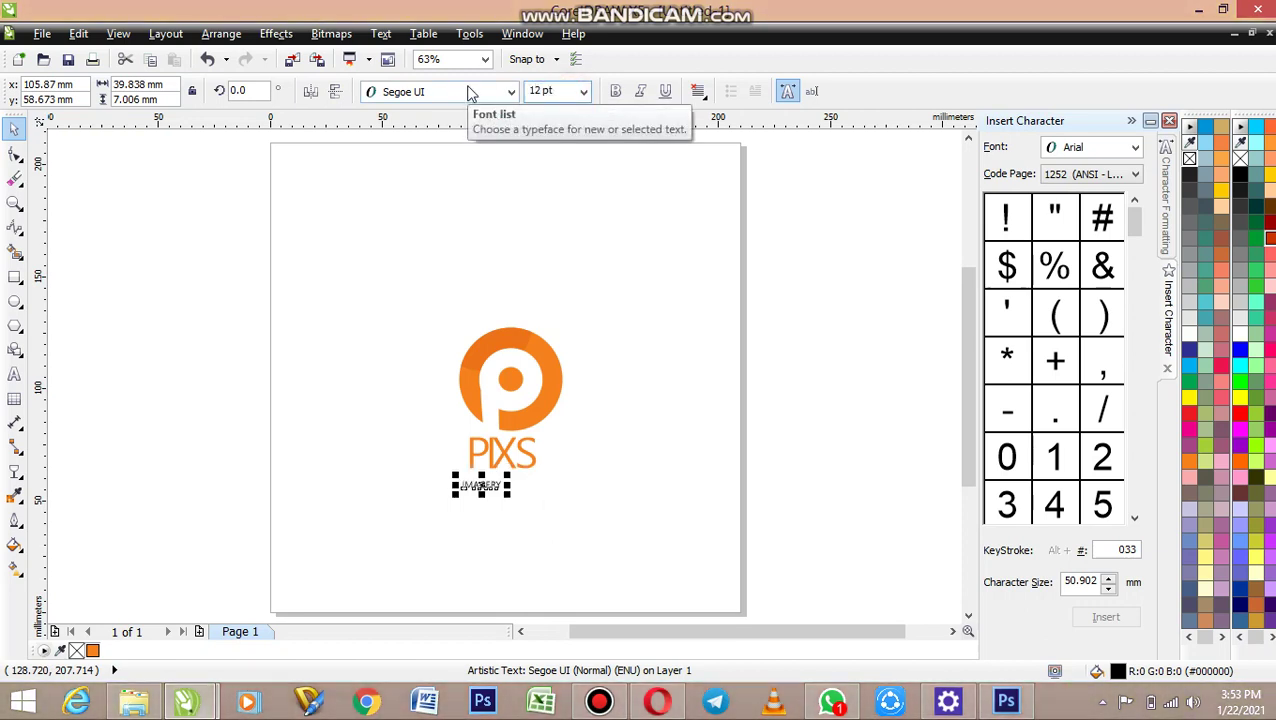
# - Spread the letter spacing of IMAGERY until the word is about 31 mm wide, and place it directly under PIXS
pyautogui.click(15, 154)
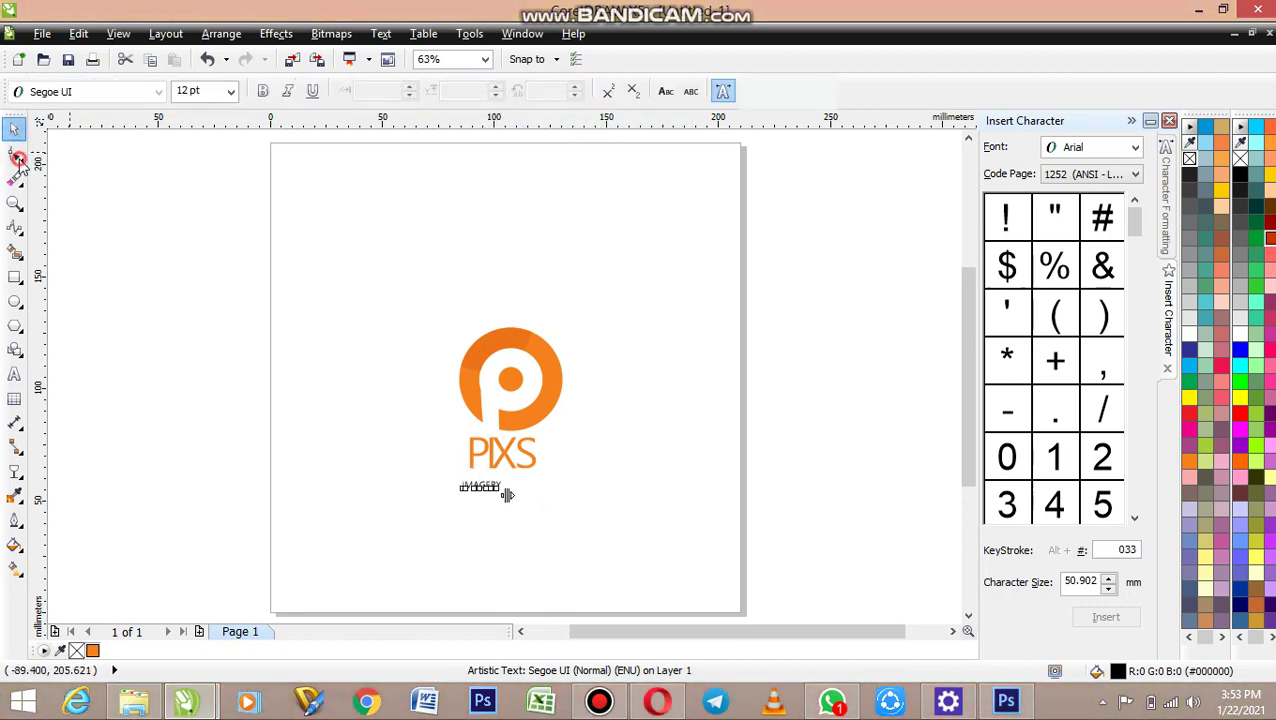
pyautogui.moveTo(507, 495)
pyautogui.mouseDown()
pyautogui.moveTo(527, 498)
pyautogui.moveTo(523, 479)
pyautogui.mouseUp()
pyautogui.press('space')
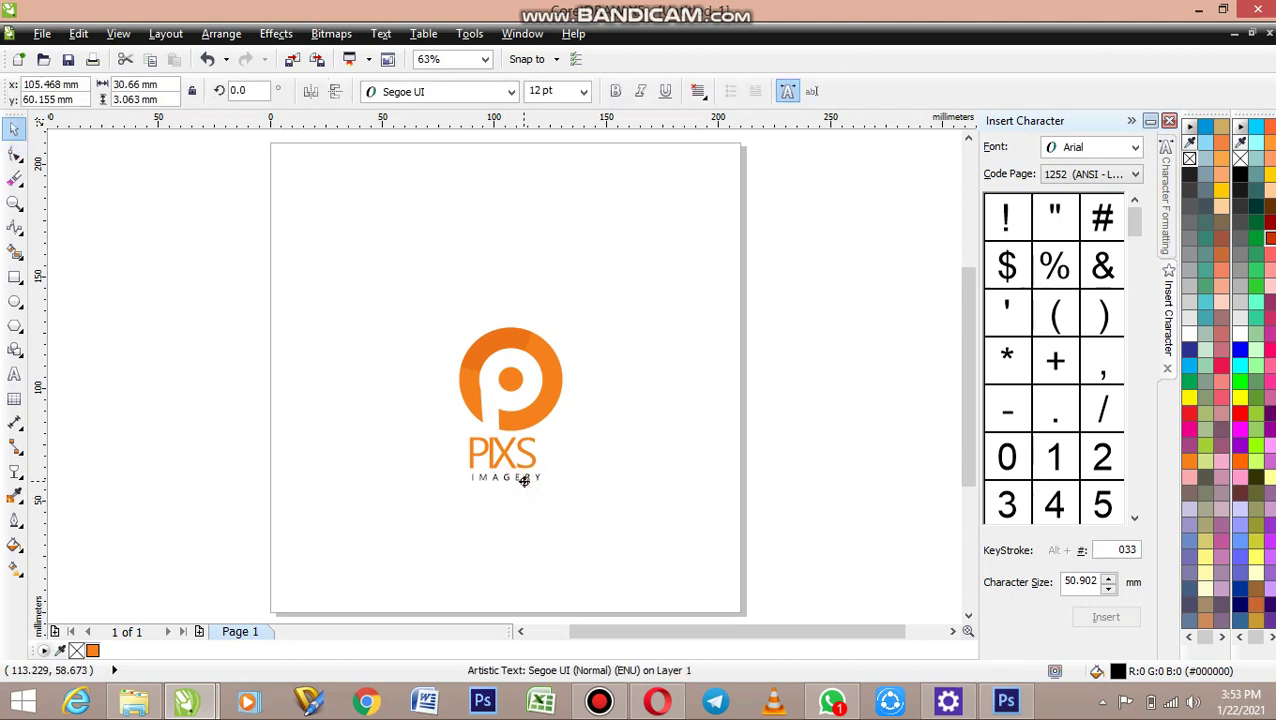
# - Select the complete logo with its lettering and arrange an original higher on the page and a copy below it
pyautogui.click(812, 325)
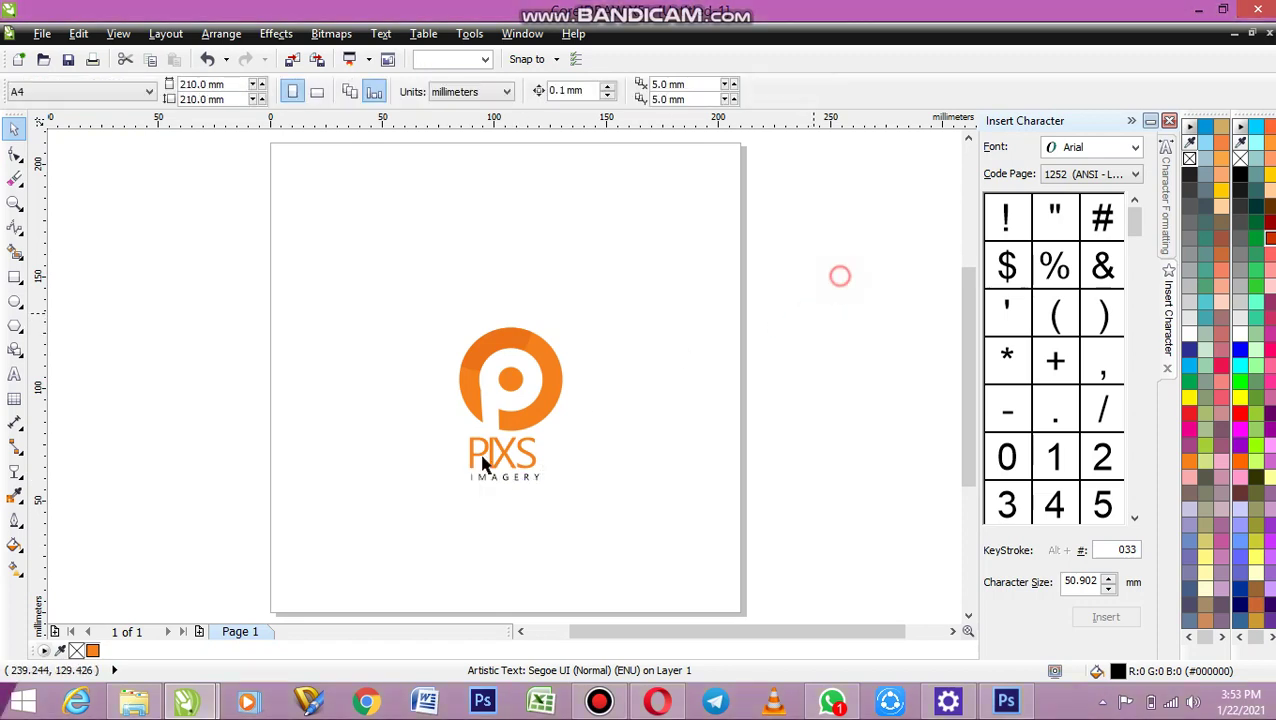
pyautogui.moveTo(840, 276); pyautogui.dragTo(375, 550)
pyautogui.moveTo(524, 409); pyautogui.dragTo(530, 501)
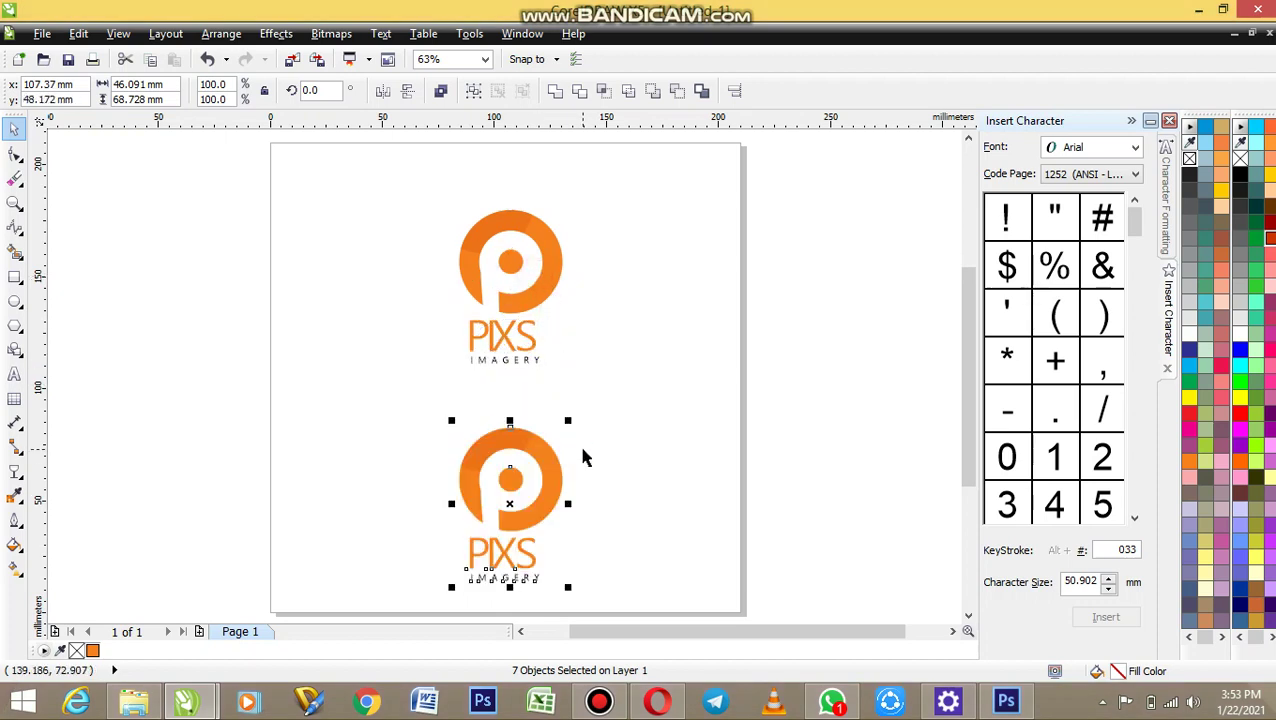
# - Select the lower copy's ring and central circle and move them to the left side of its PIXS IMAGERY lettering
pyautogui.click(560, 455)
pyautogui.click(540, 467)
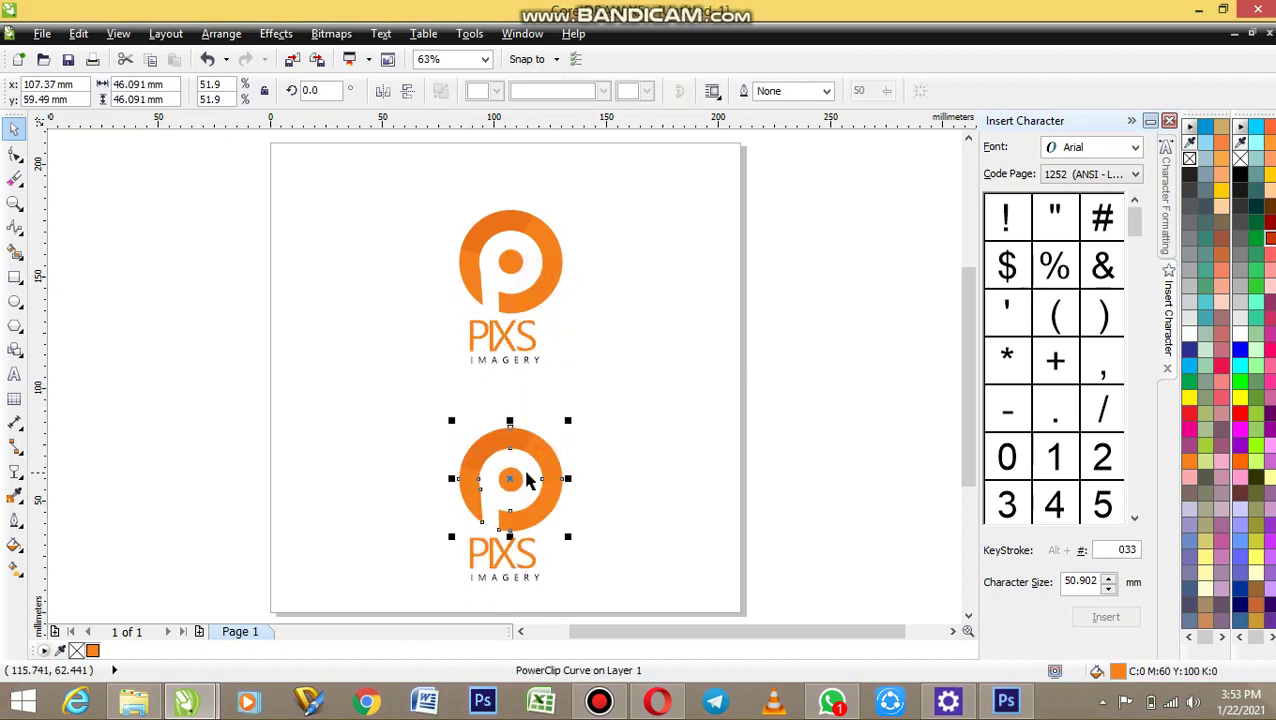
pyautogui.click(517, 469)
pyautogui.moveTo(517, 469); pyautogui.dragTo(410, 533)
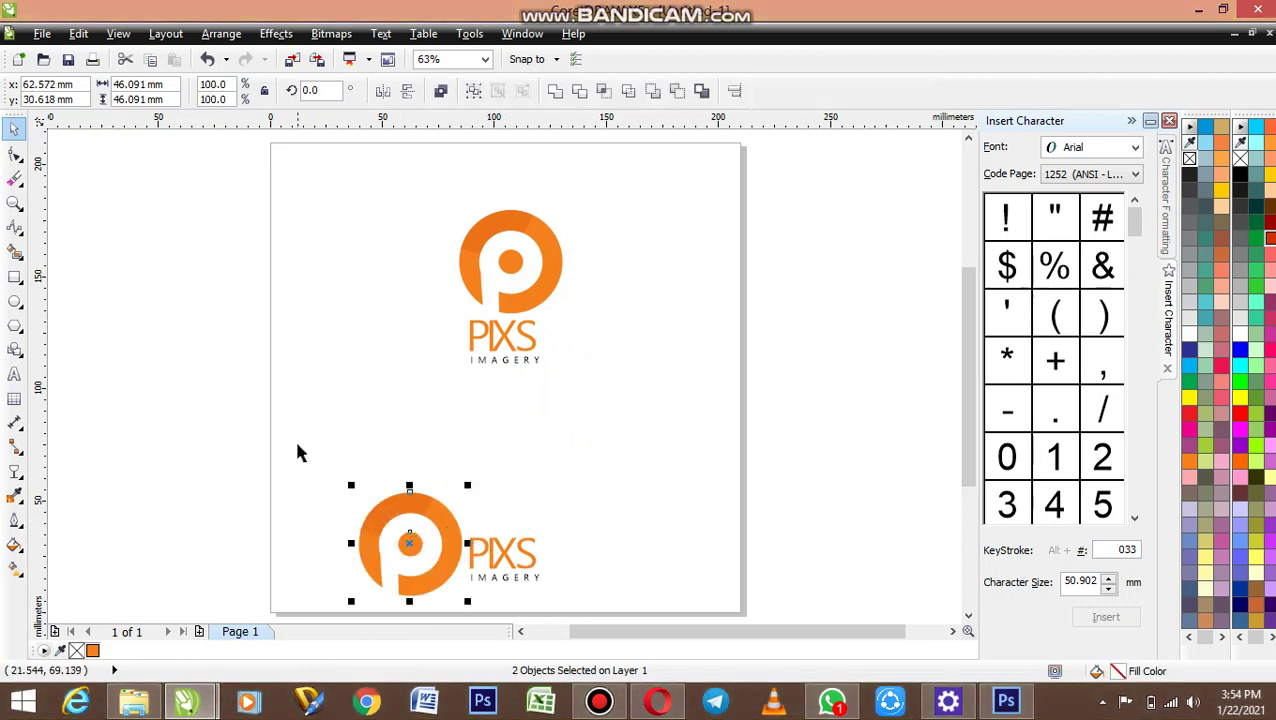
# - Scale the lower ring and its central circle together to about 34 mm wide, close beside the lettering
pyautogui.click(14, 277)
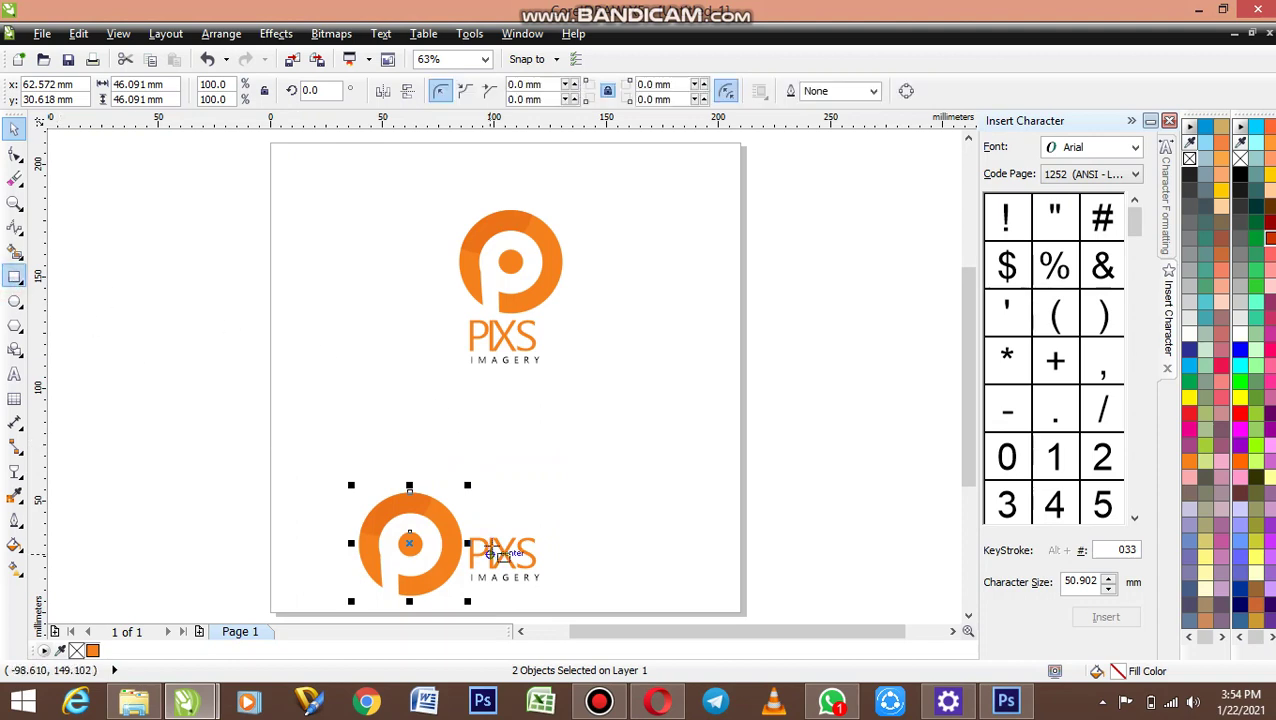
pyautogui.press('space')
pyautogui.moveTo(467, 485); pyautogui.dragTo(436, 536)
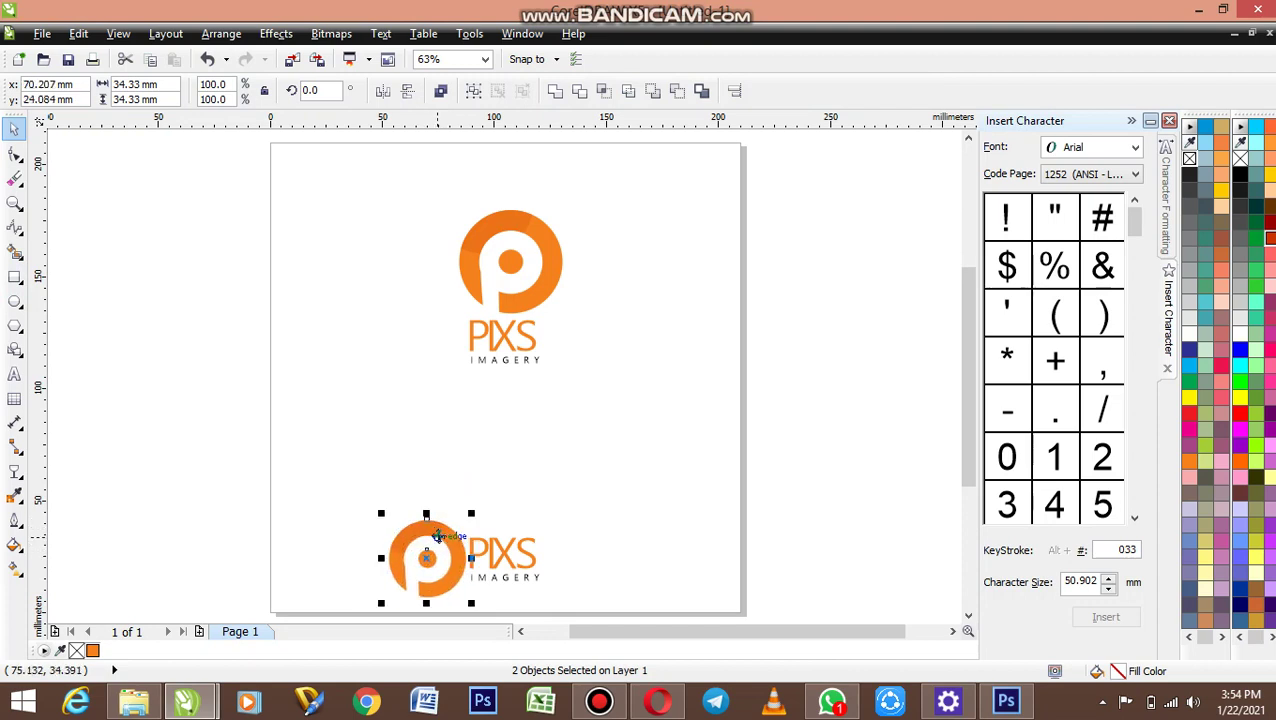
pyautogui.click(437, 536)
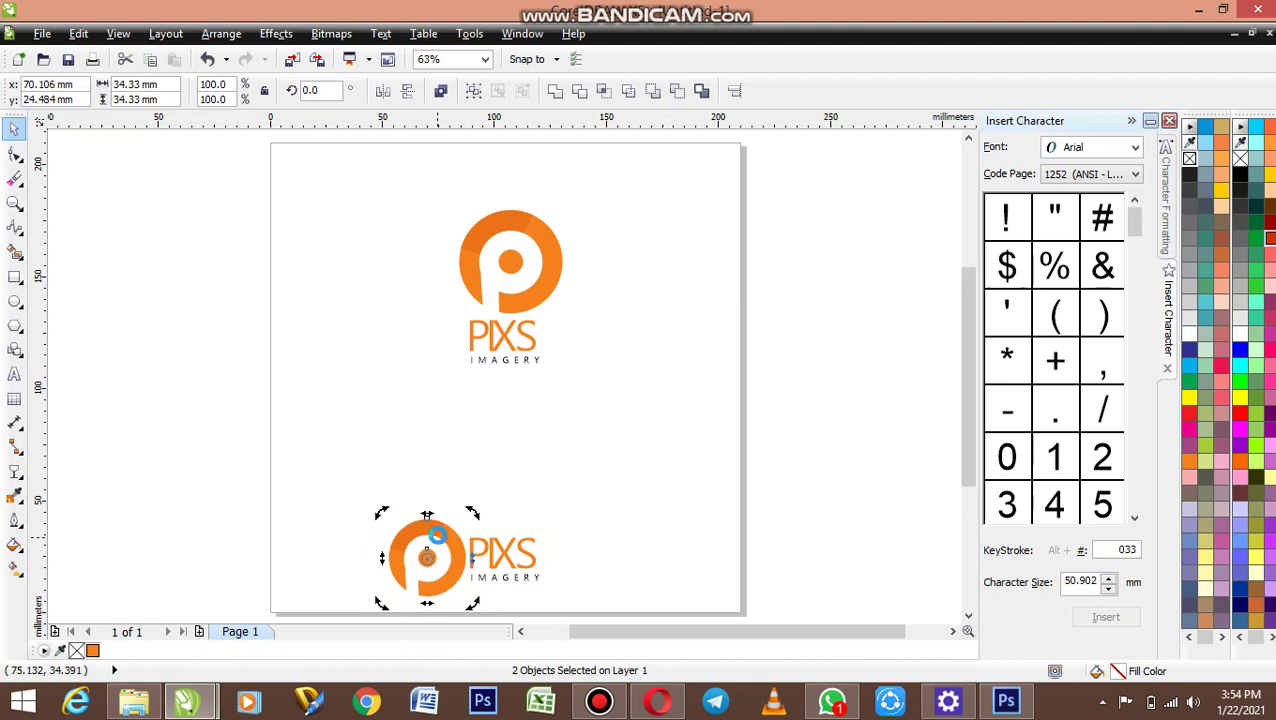
# - Nudge the lower ring and central circle 1 mm left and 0.6 mm up
pyautogui.press('Left')
pyautogui.press('Left')
pyautogui.press('Left')
pyautogui.press('Left')
pyautogui.press('Left')
pyautogui.press('Left')
pyautogui.press('Left')
pyautogui.press('Left')
pyautogui.press('Left')
pyautogui.press('Left')
pyautogui.press('Up')
pyautogui.press('Up')
pyautogui.press('Up')
pyautogui.press('Up')
pyautogui.press('Up')
pyautogui.press('Up')
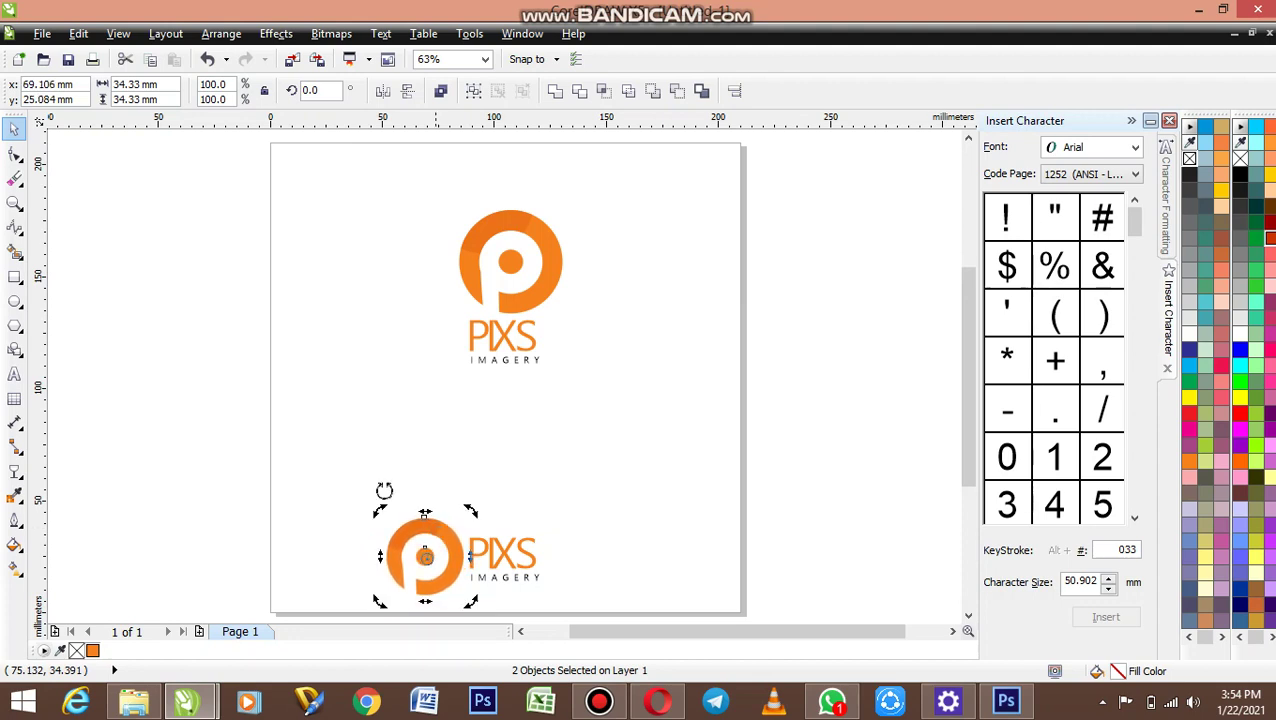
# - Draw a rectangle about 38 by 25 mm around the lower PIXS IMAGERY lettering, starting at the ring's right edge
pyautogui.click(14, 277)
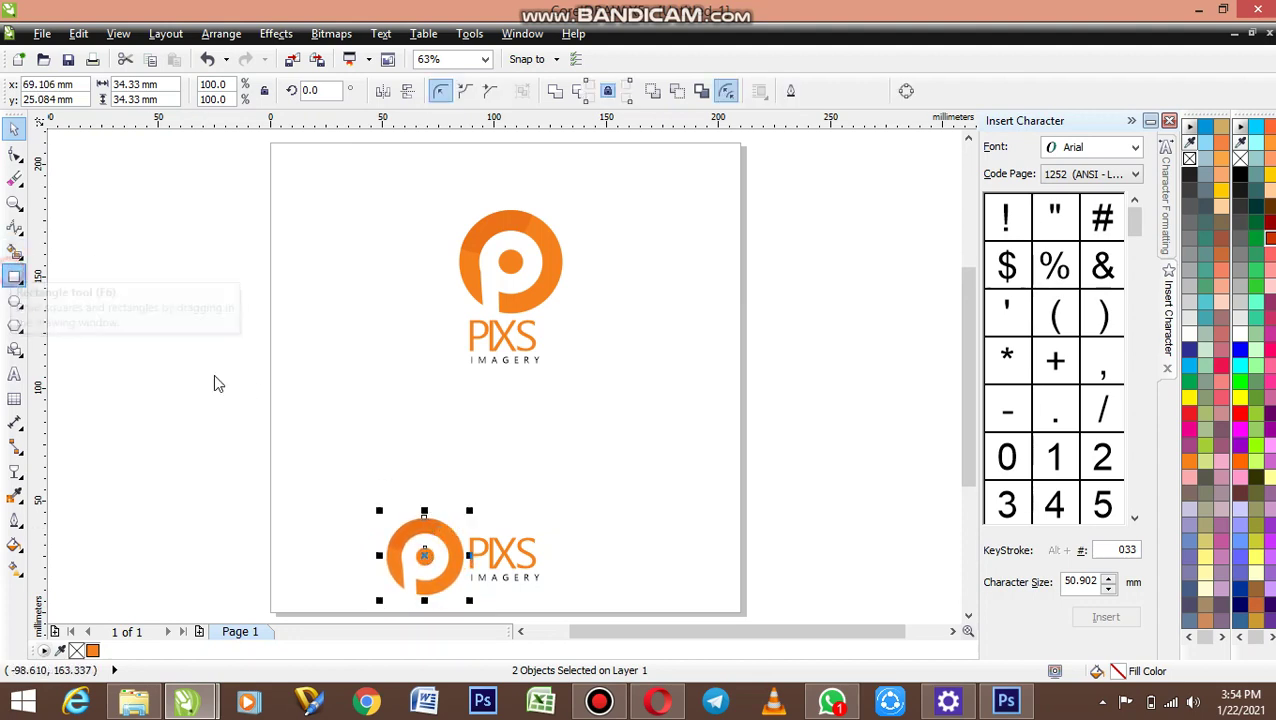
pyautogui.moveTo(464, 534); pyautogui.dragTo(553, 591)
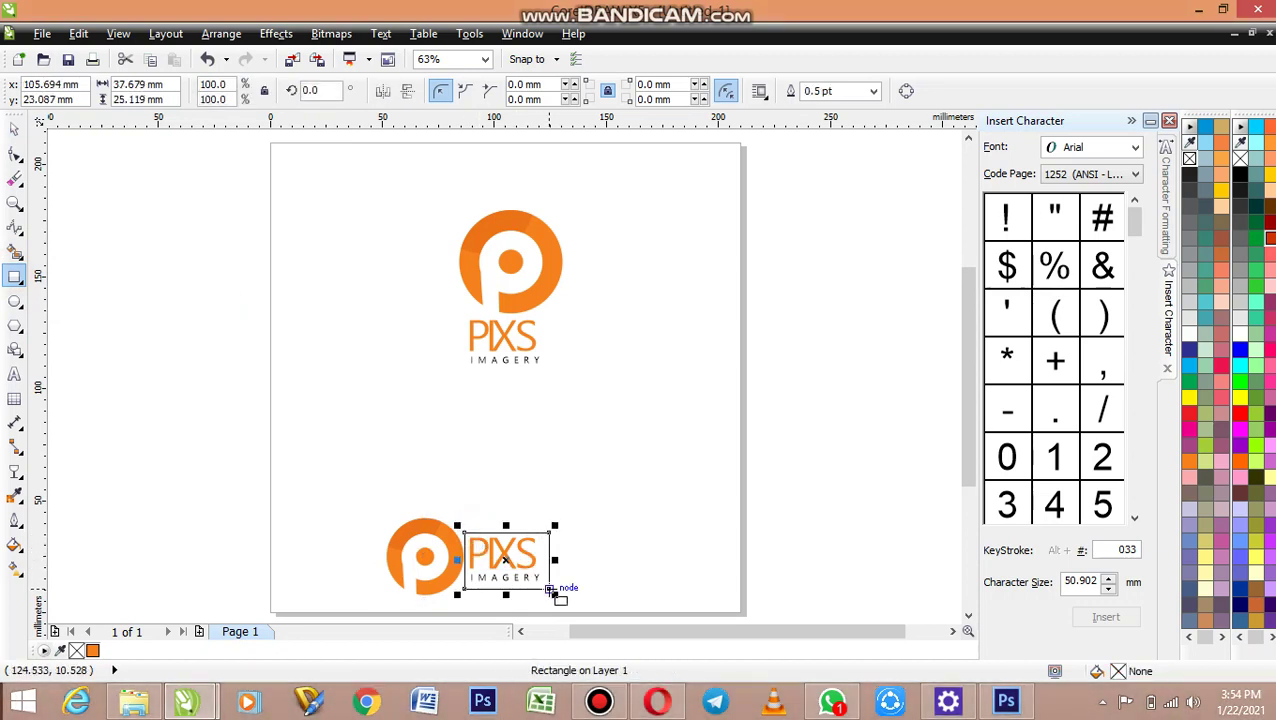
pyautogui.press('space')
# - Select the four PIXS letters and the word IMAGERY inside the rectangle and group them
pyautogui.click(523, 579)
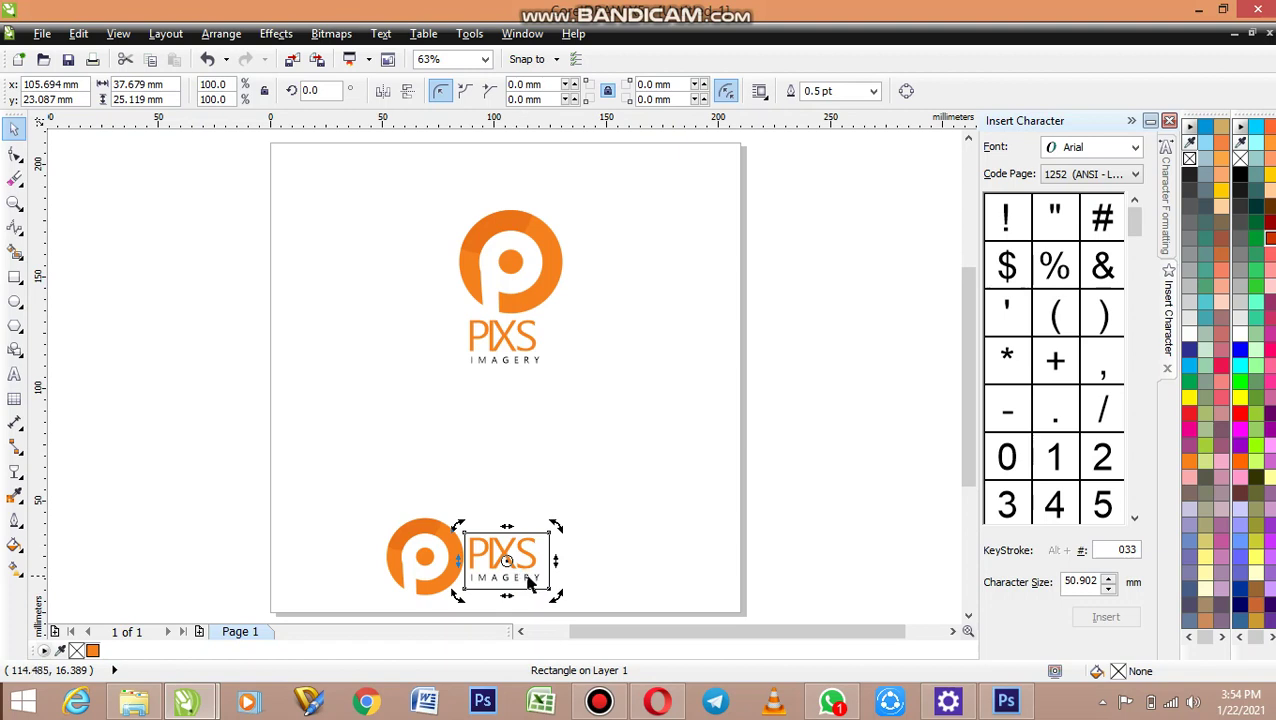
pyautogui.click(528, 576)
pyautogui.keyDown('shift'); pyautogui.click(531, 567); pyautogui.keyUp('shift')
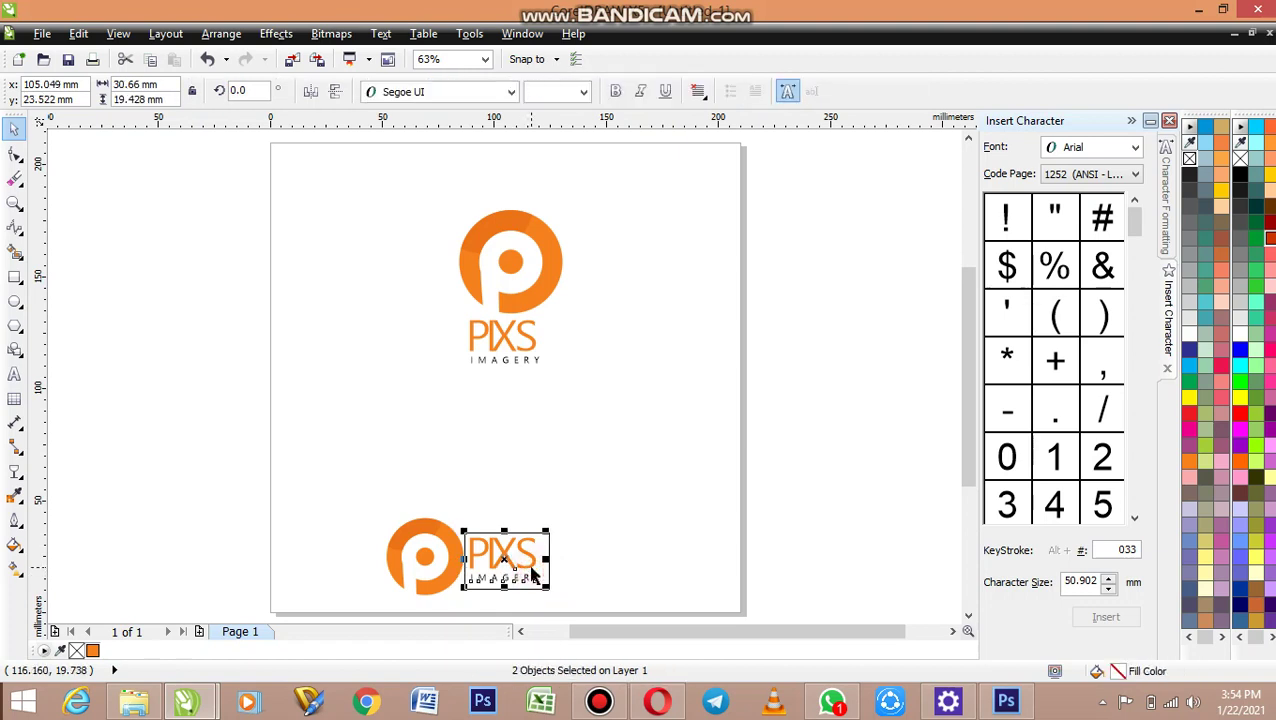
pyautogui.moveTo(829, 482); pyautogui.dragTo(456, 588)
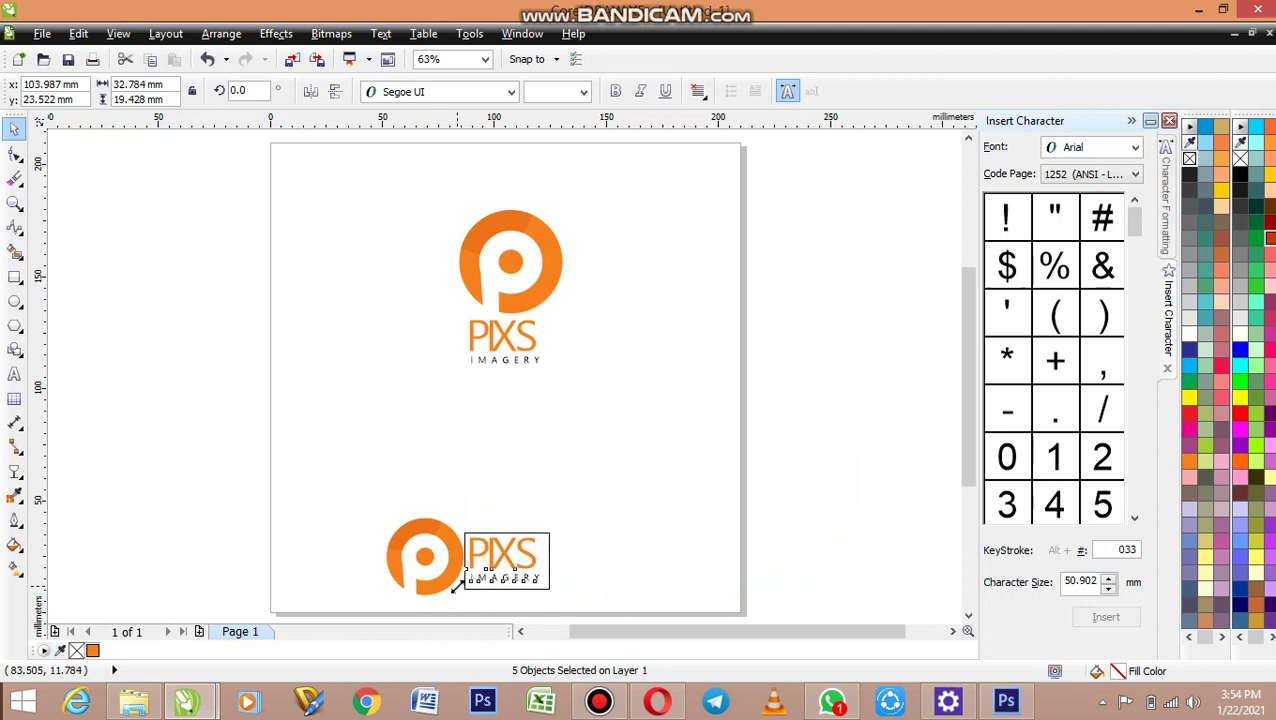
pyautogui.hotkey('ctrl', 'g')
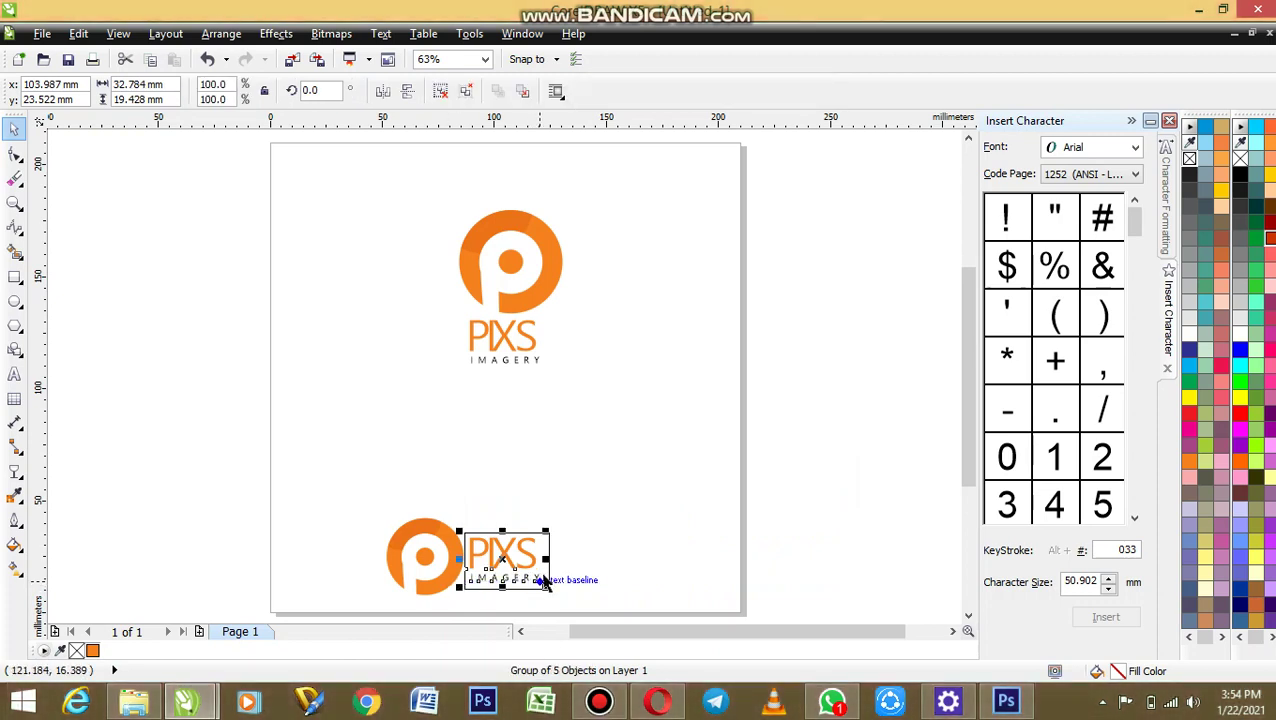
pyautogui.press('Escape')
# - Centre the lettering group horizontally and vertically within the rectangle
pyautogui.click(534, 587)
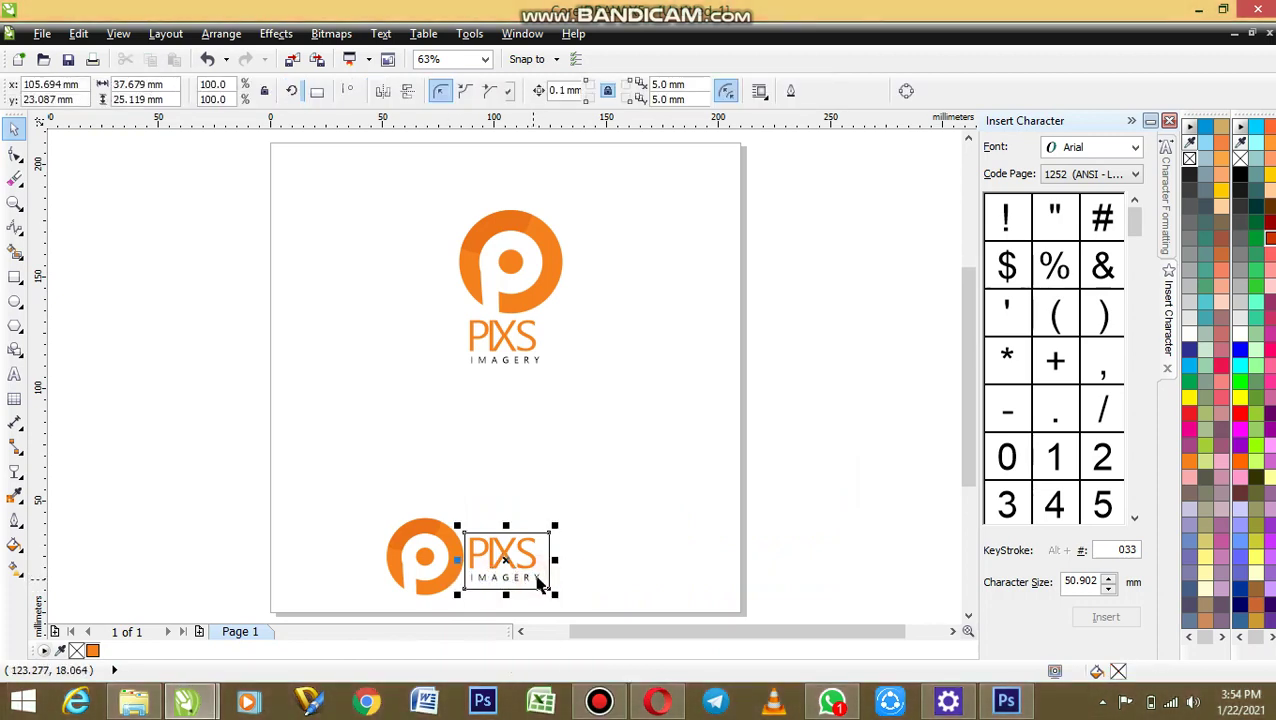
pyautogui.keyDown('shift'); pyautogui.click(546, 545); pyautogui.keyUp('shift')
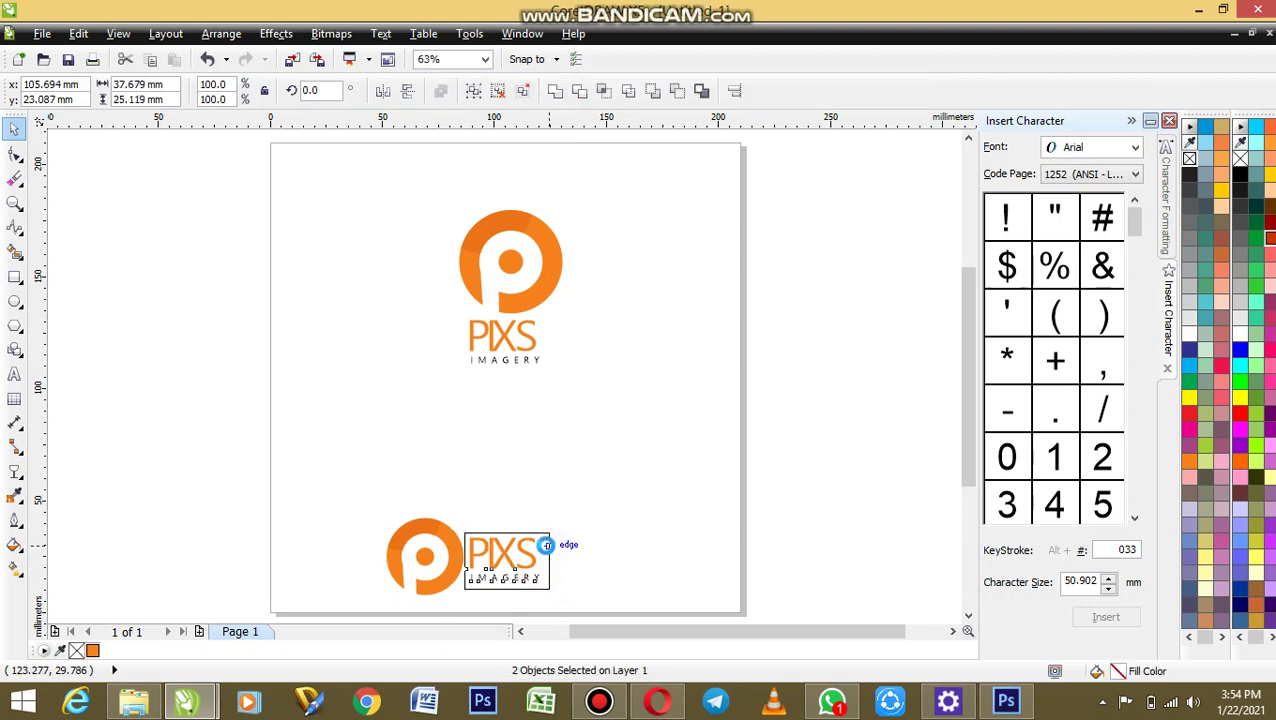
pyautogui.press('c')
# - Nudge the lower ring and central circle about 1.6 mm left to leave a small gap before the rectangle
pyautogui.click(428, 555)
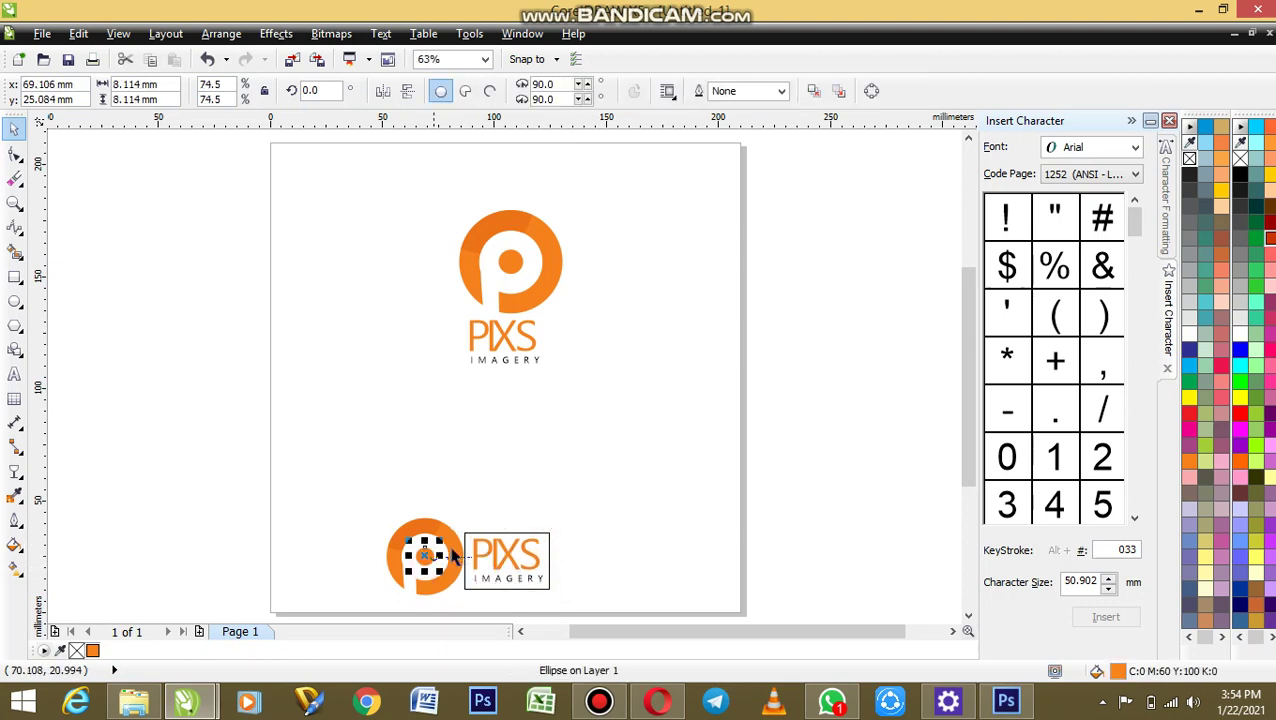
pyautogui.keyDown('shift'); pyautogui.click(452, 535); pyautogui.keyUp('shift')
pyautogui.press('Left')
pyautogui.press('Left')
pyautogui.press('Left')
pyautogui.press('Left')
pyautogui.press('Left')
pyautogui.press('Left')
pyautogui.press('Left')
pyautogui.press('Left')
pyautogui.press('Left')
pyautogui.press('Left')
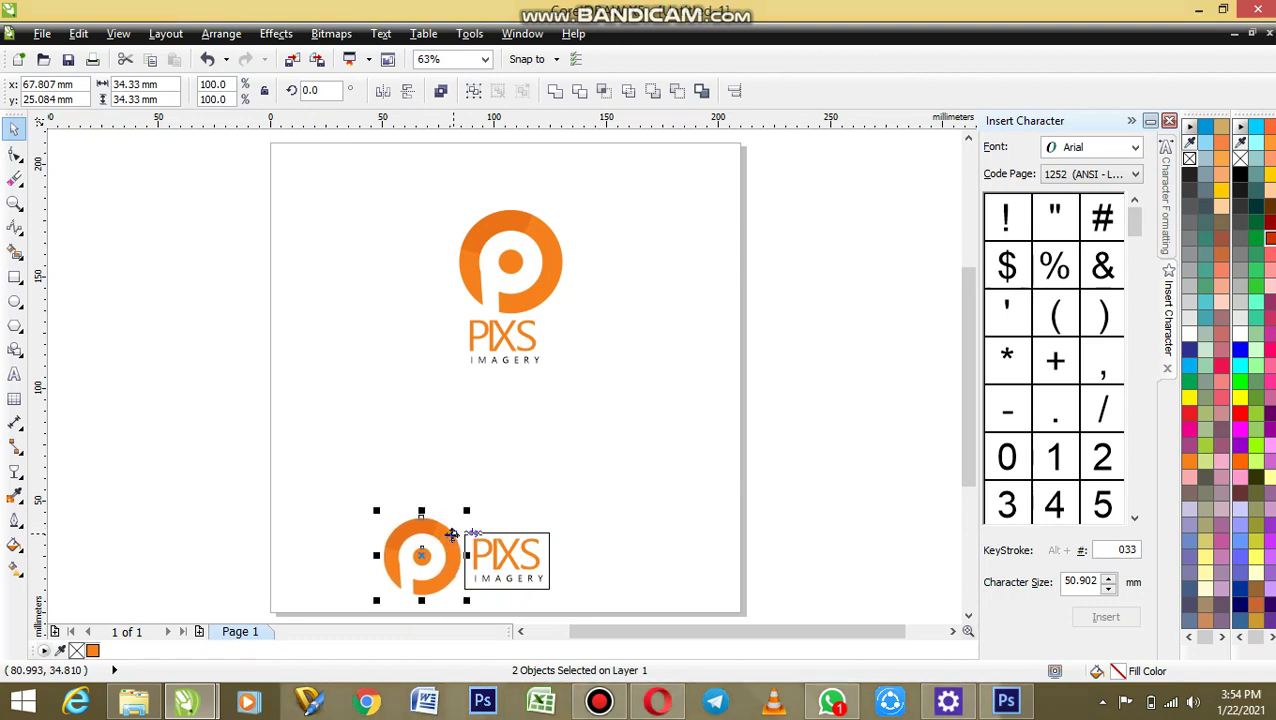
pyautogui.press('Left')
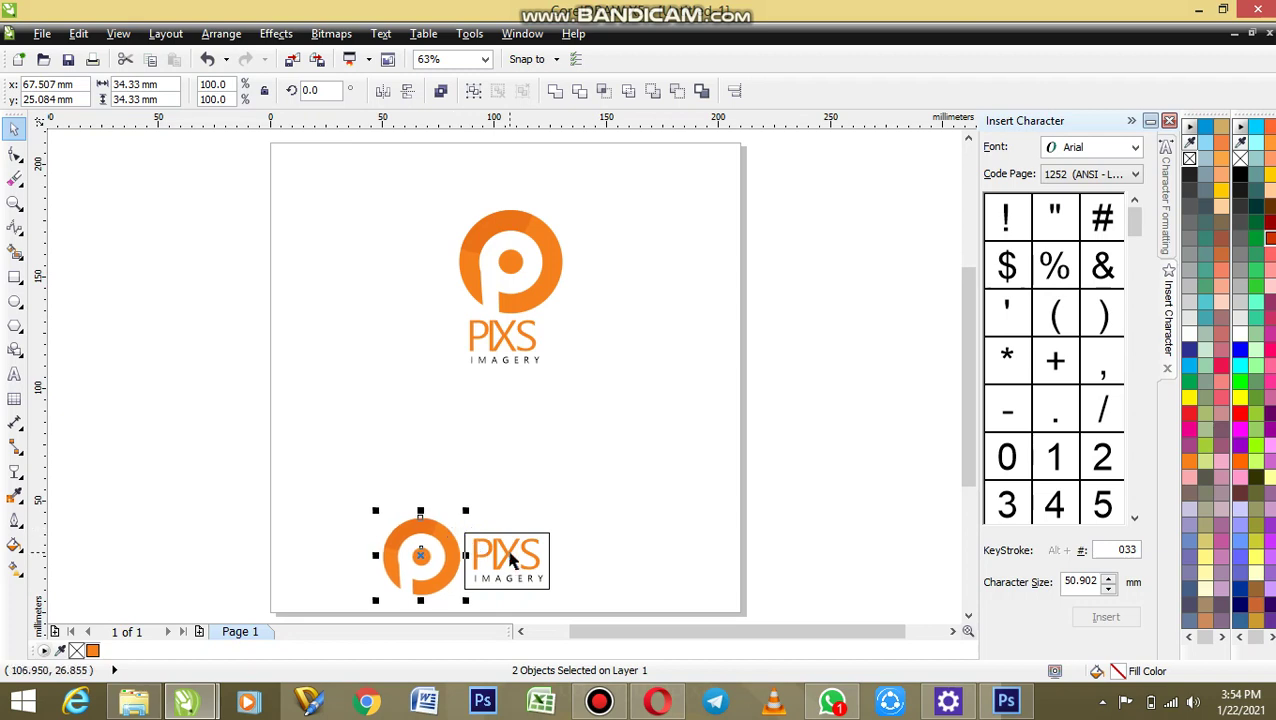
# - Remove the rectangle's outline and fill it with the brownish orange C0 M60 Y80 K20
pyautogui.click(549, 545)
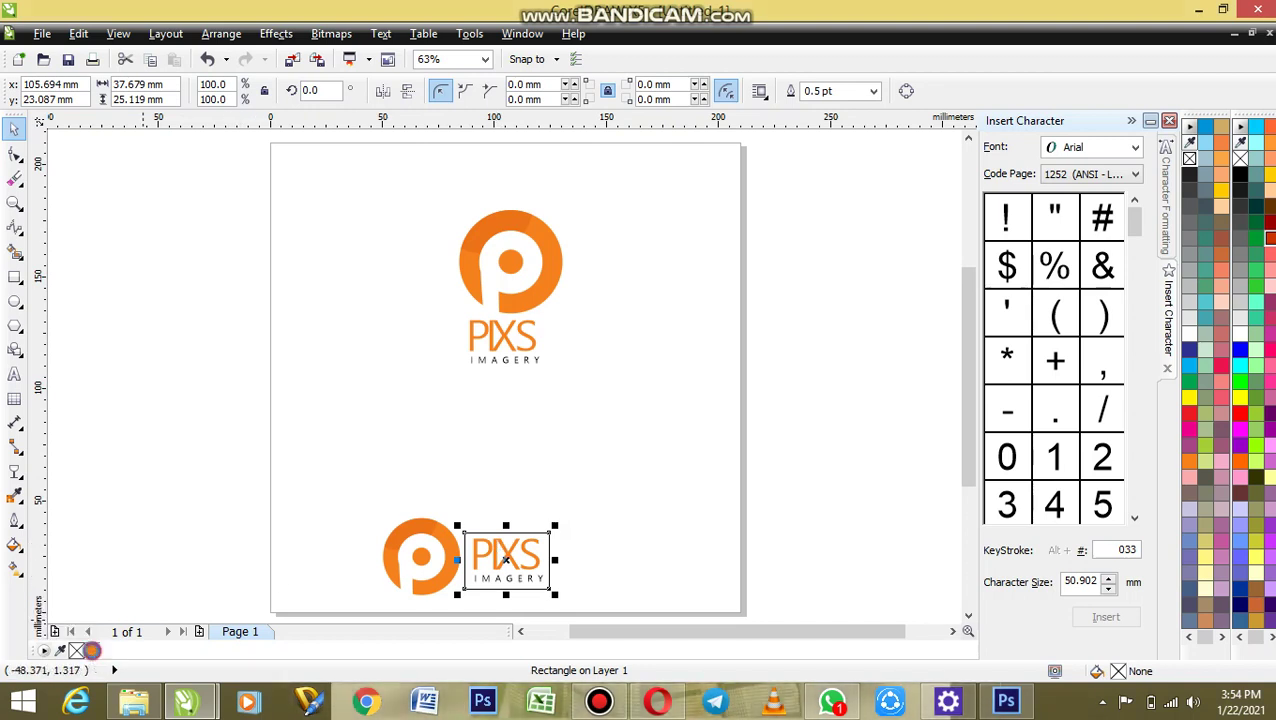
pyautogui.click(91, 651)
pyautogui.rightClick(77, 651)
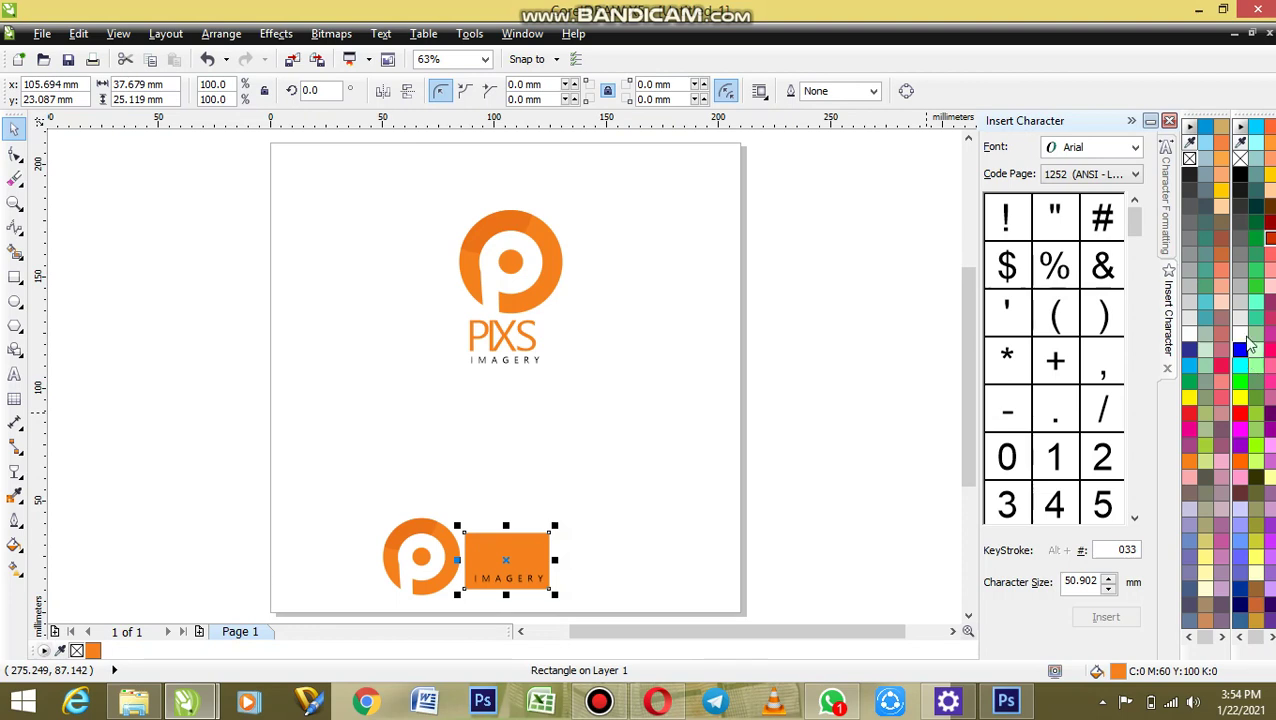
pyautogui.click(1218, 254)
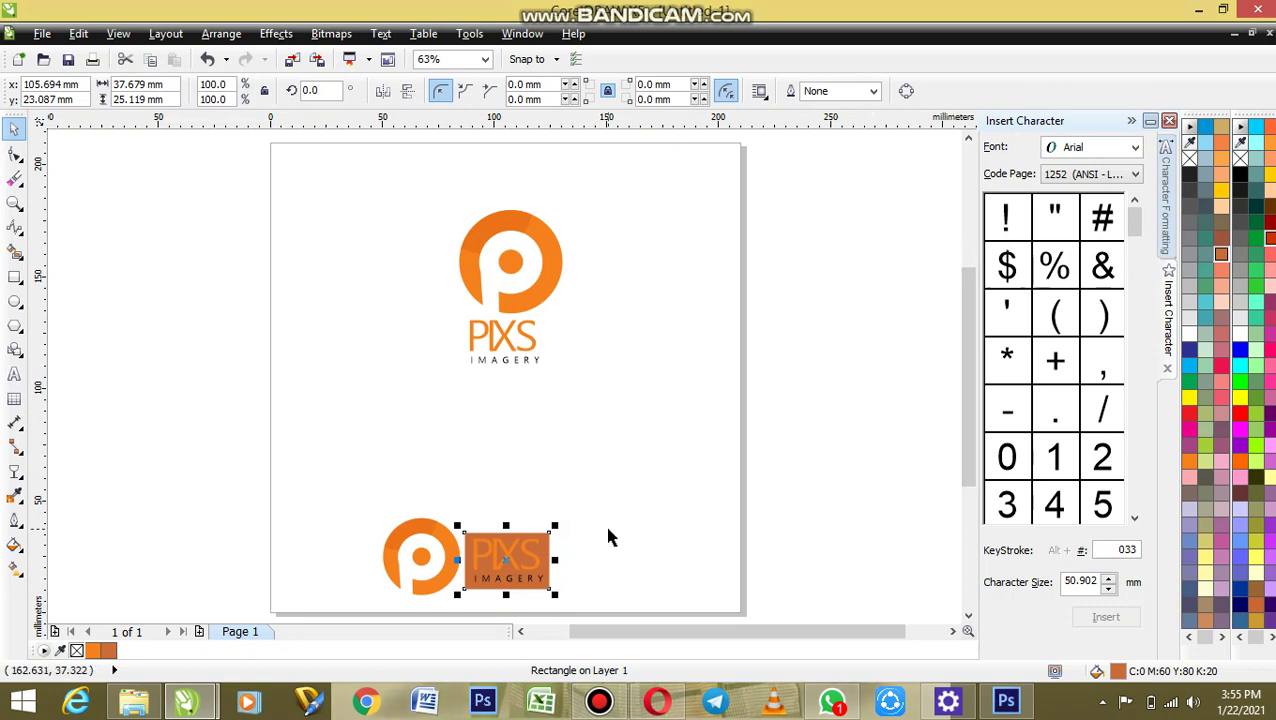
# - Fill the PIXS IMAGERY lettering group on the rectangle with white
pyautogui.press('z')
pyautogui.moveTo(239, 467); pyautogui.dragTo(708, 600)
pyautogui.press('space')
pyautogui.click(528, 348)
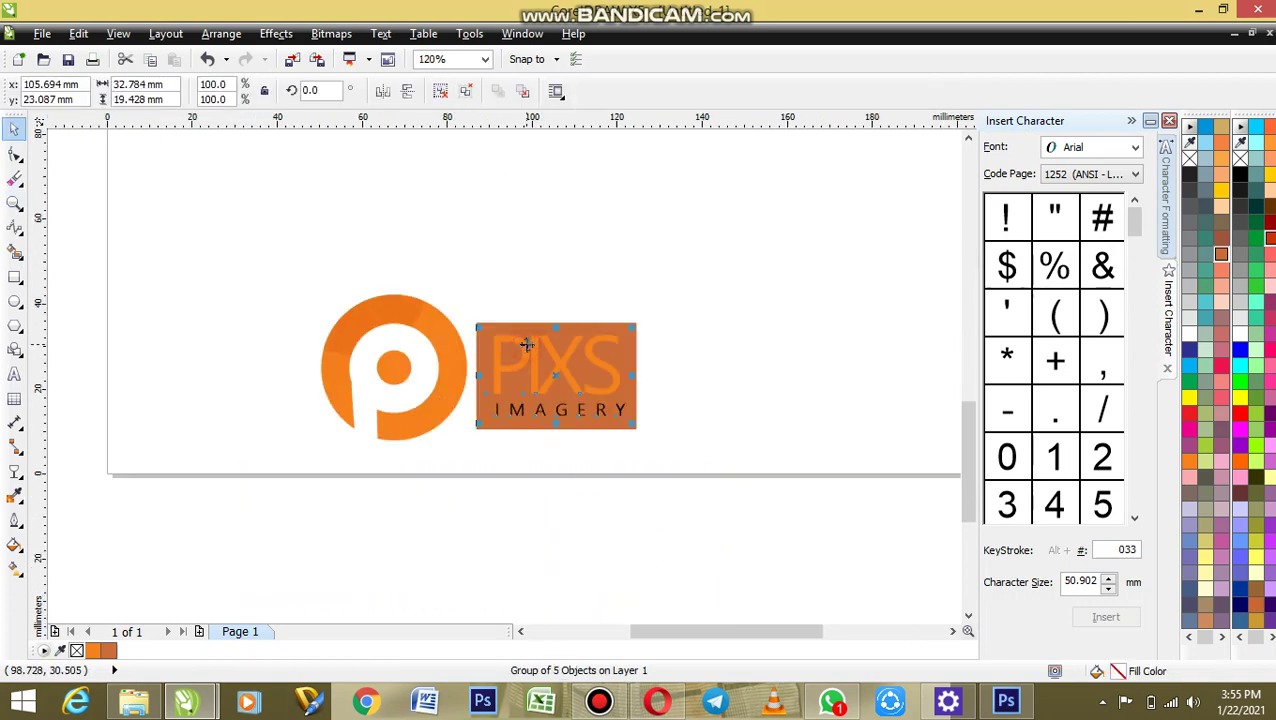
pyautogui.click(1191, 333)
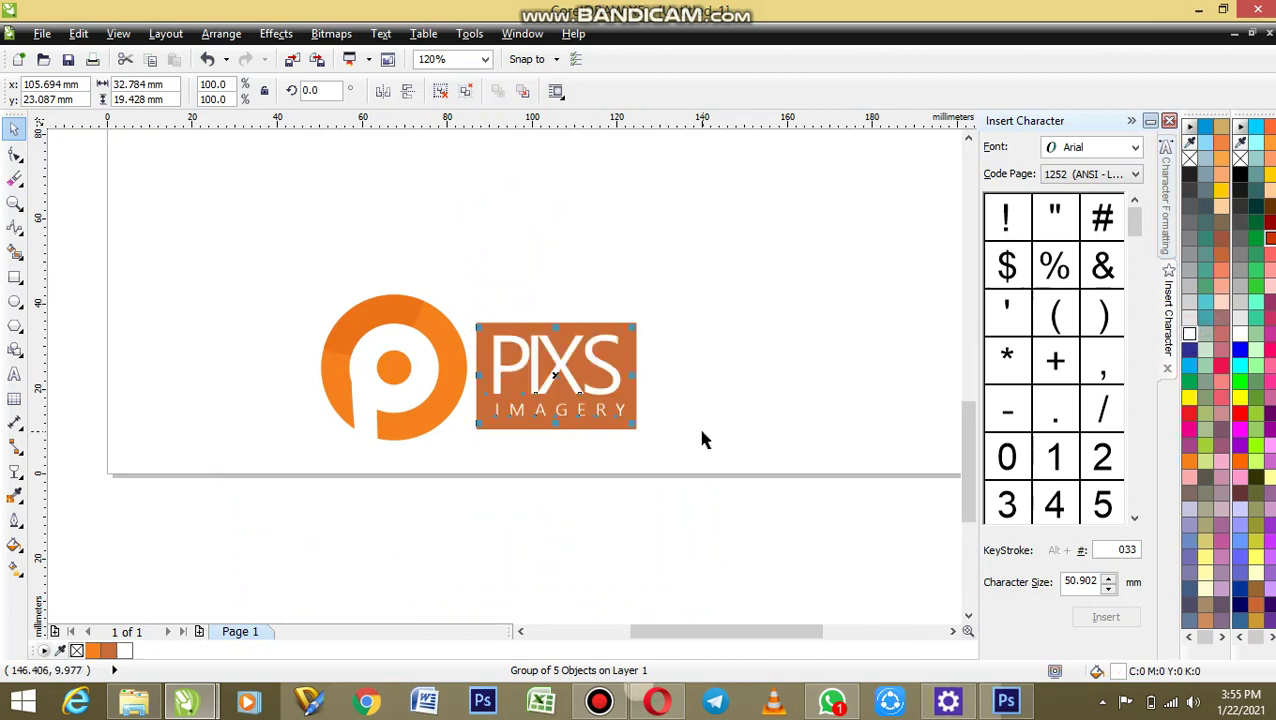
# - Fill the lower logo's ring with the same brownish orange as the rectangle, C0 M60 Y80 K20
pyautogui.click(427, 430)
pyautogui.click(108, 650)
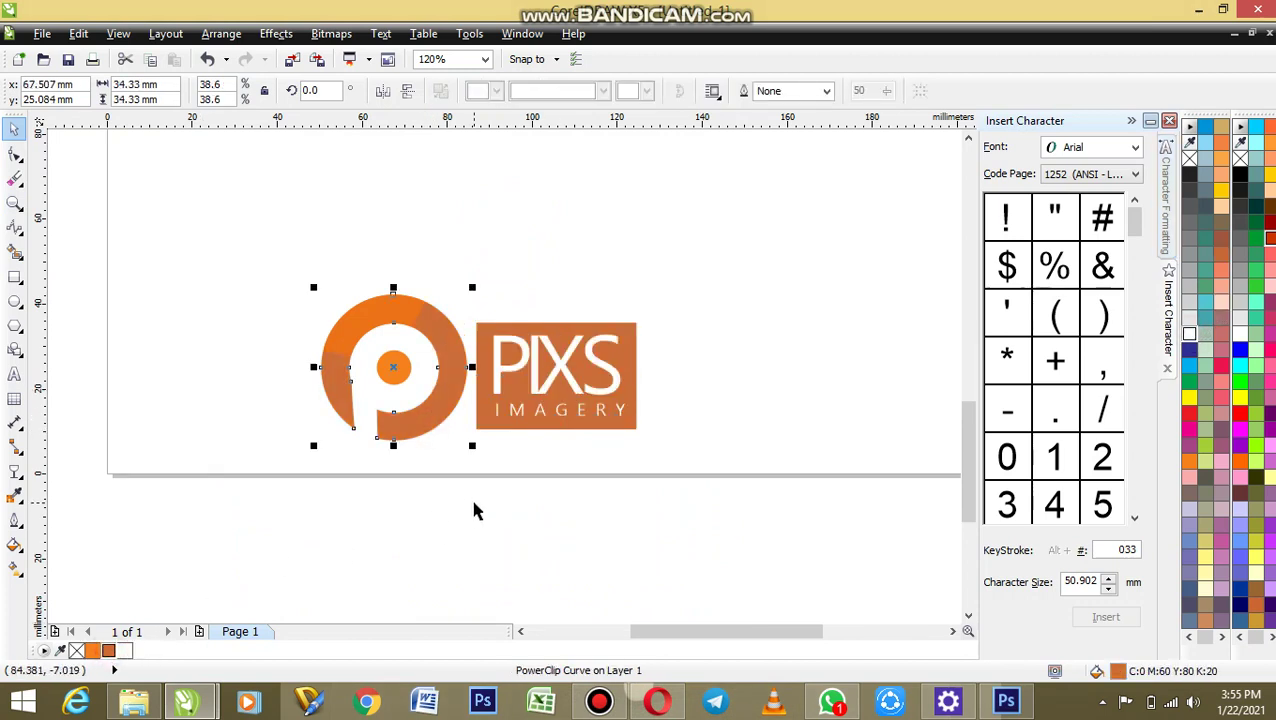
# - Fill the clipped accent circle inside the lower ring with the brownish orange C0 M60 Y80 K20
pyautogui.keyDown('ctrl'); pyautogui.click(378, 322); pyautogui.keyUp('ctrl')
pyautogui.moveTo(342, 318); pyautogui.dragTo(330, 342)
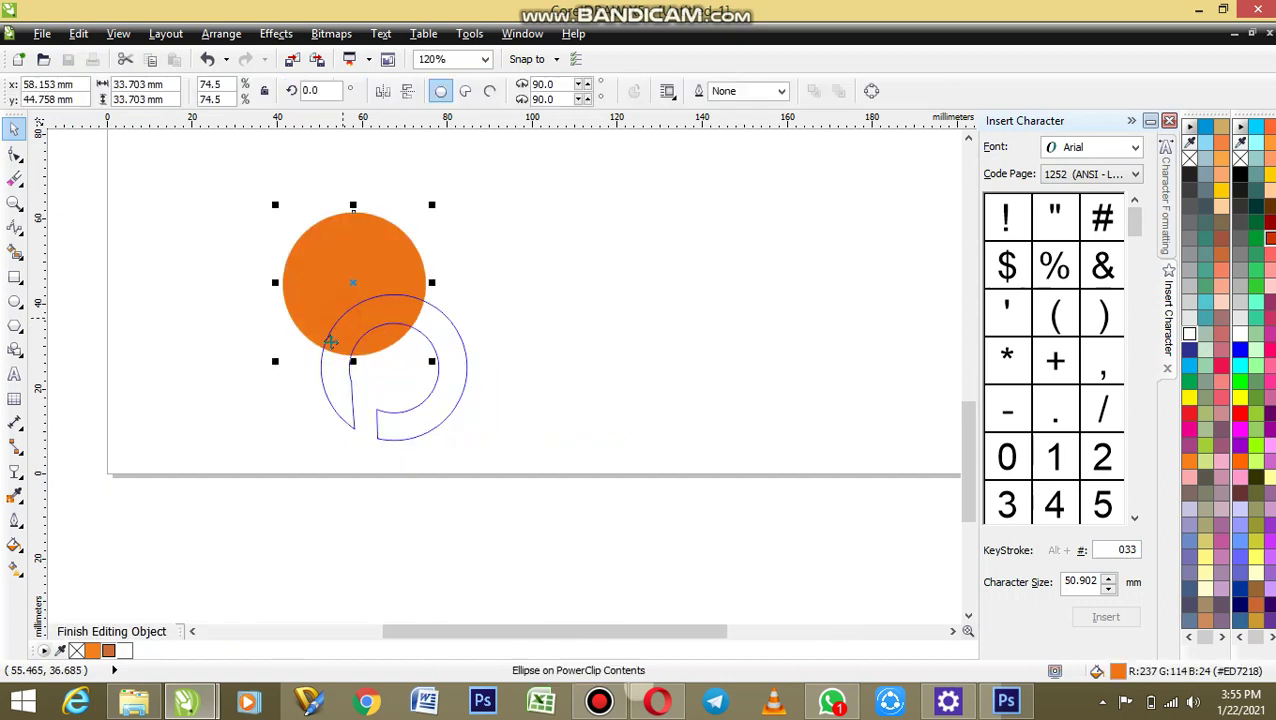
pyautogui.click(1222, 257)
pyautogui.keyDown('ctrl'); pyautogui.click(729, 358); pyautogui.keyUp('ctrl')
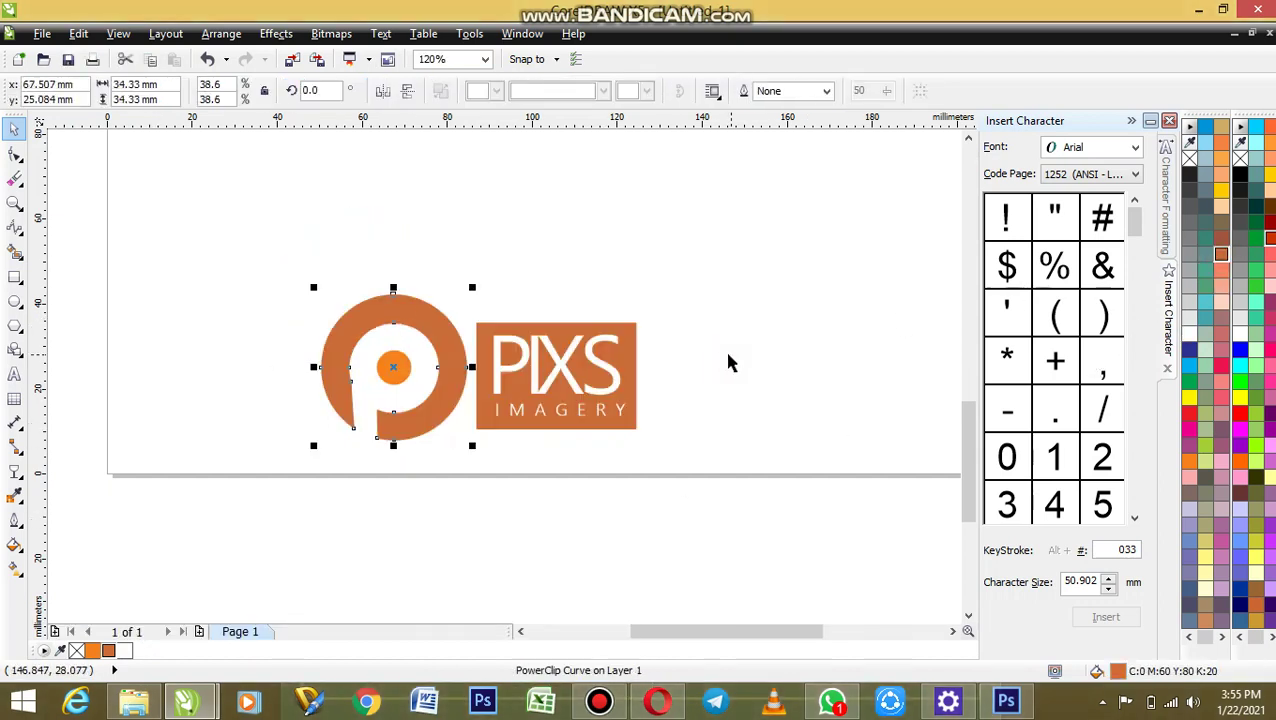
# - Try a salmon fill on the lower ring's clipped accent circle, tinted with the brownish orange
pyautogui.hotkey('ctrl', 'z')
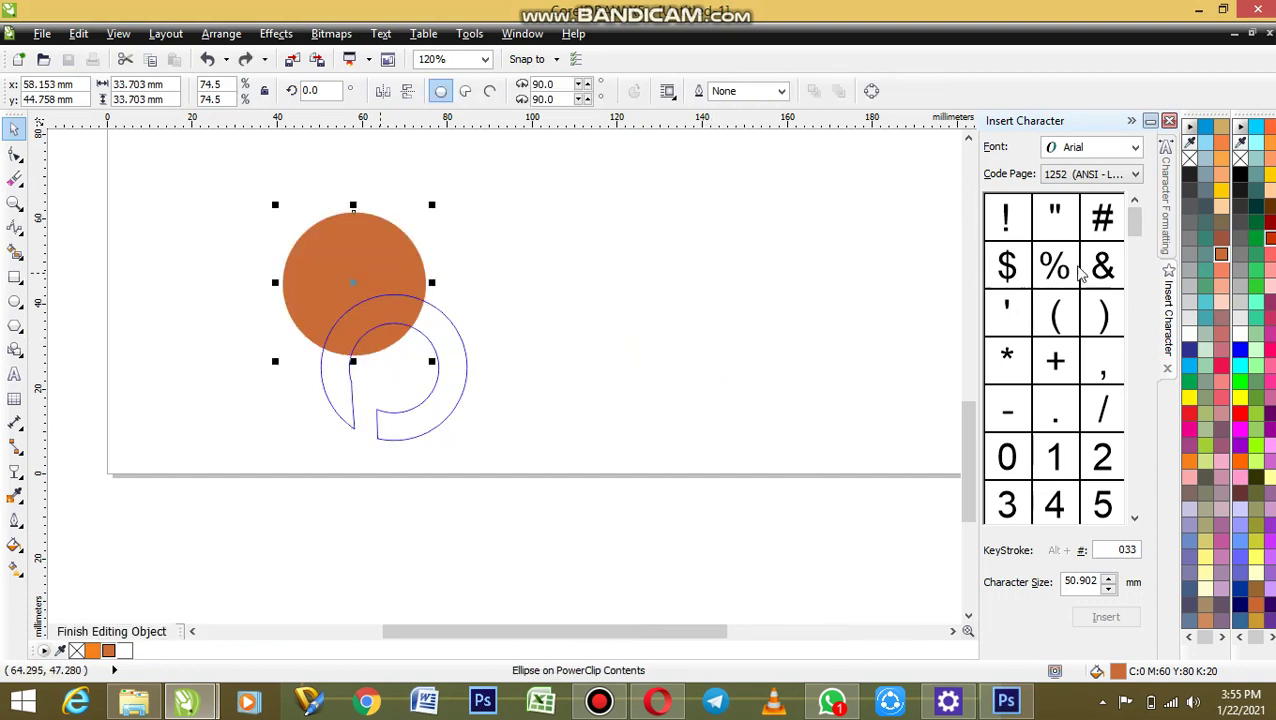
pyautogui.click(1226, 273)
pyautogui.keyDown('ctrl'); pyautogui.click(782, 318); pyautogui.keyUp('ctrl')
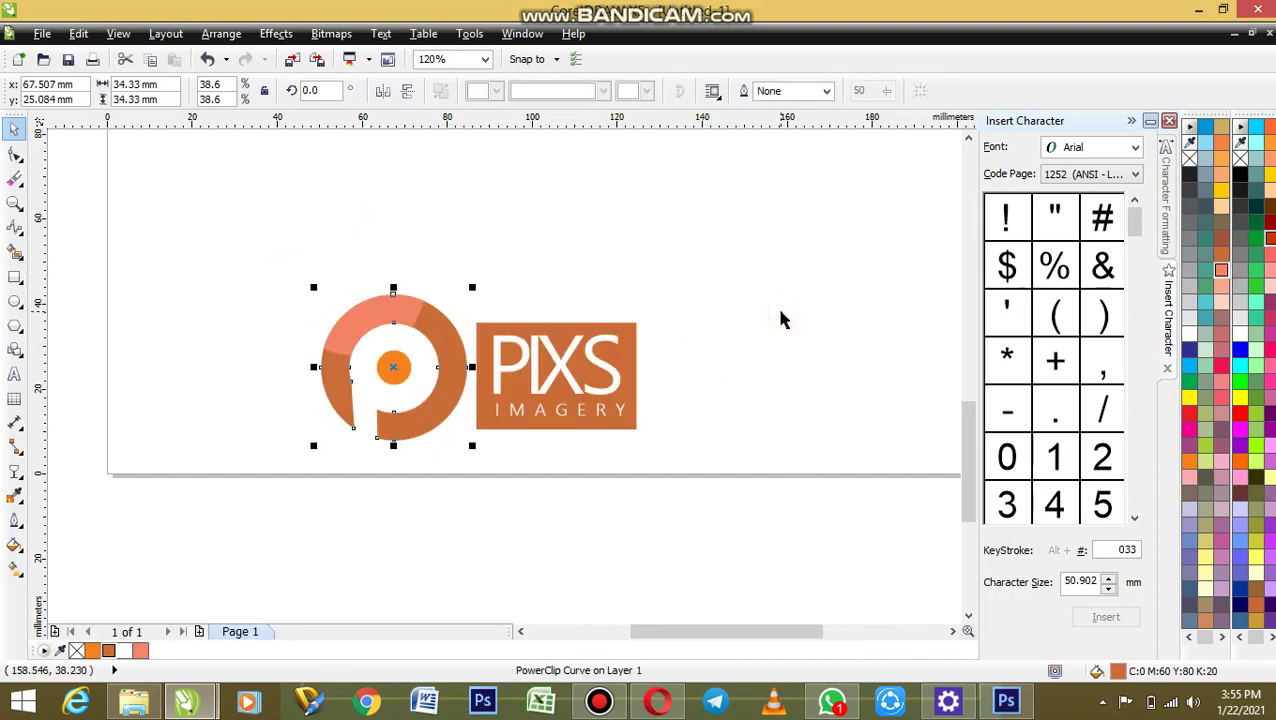
pyautogui.hotkey('ctrl', 'z')
pyautogui.click(336, 281)
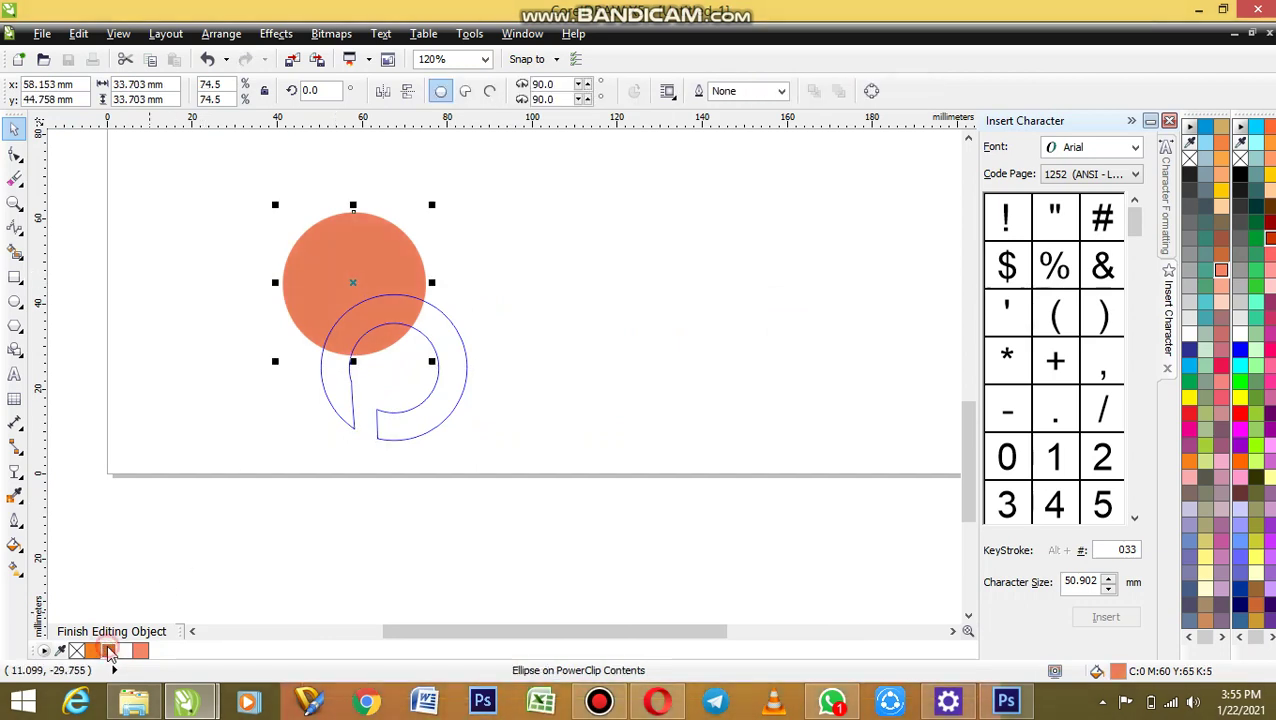
pyautogui.keyDown('ctrl'); pyautogui.click(247, 548); pyautogui.keyUp('ctrl')
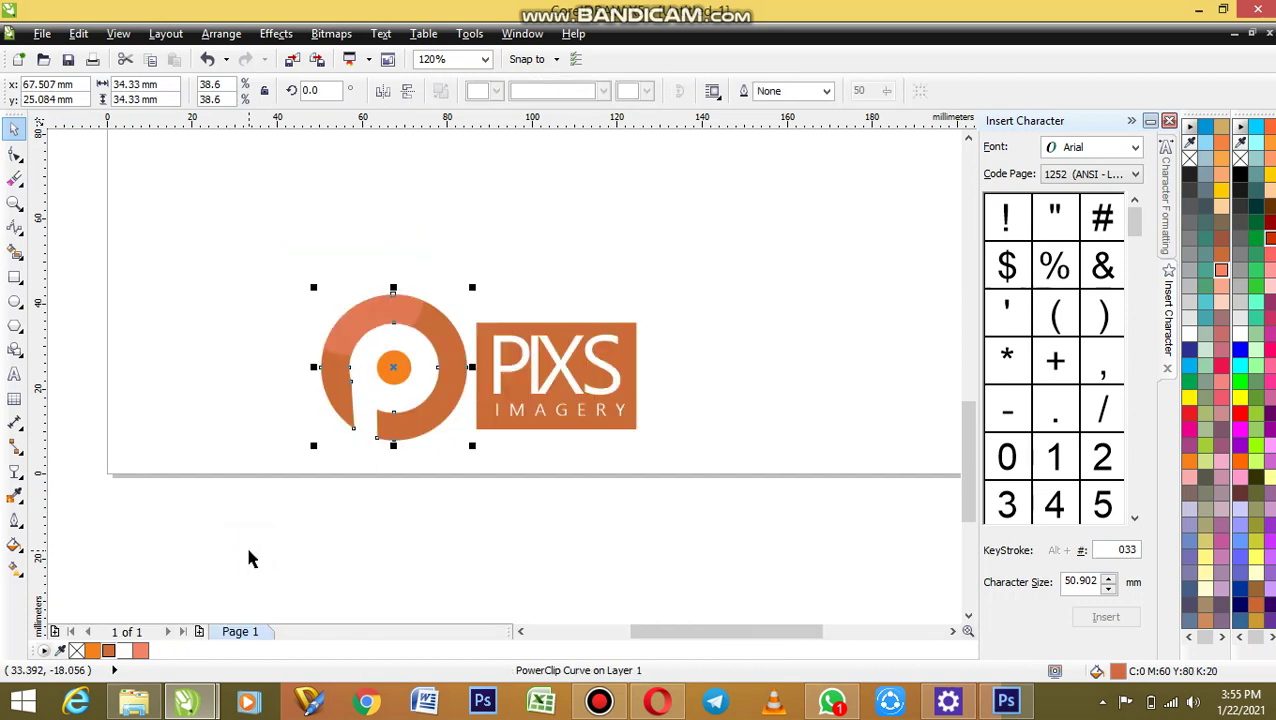
# - Fill the lower ring's clipped accent circle with brownish orange C0 M60 Y80 K20, darkened with a touch of black
pyautogui.keyDown('ctrl'); pyautogui.click(396, 372); pyautogui.keyUp('ctrl')
pyautogui.click(365, 229)
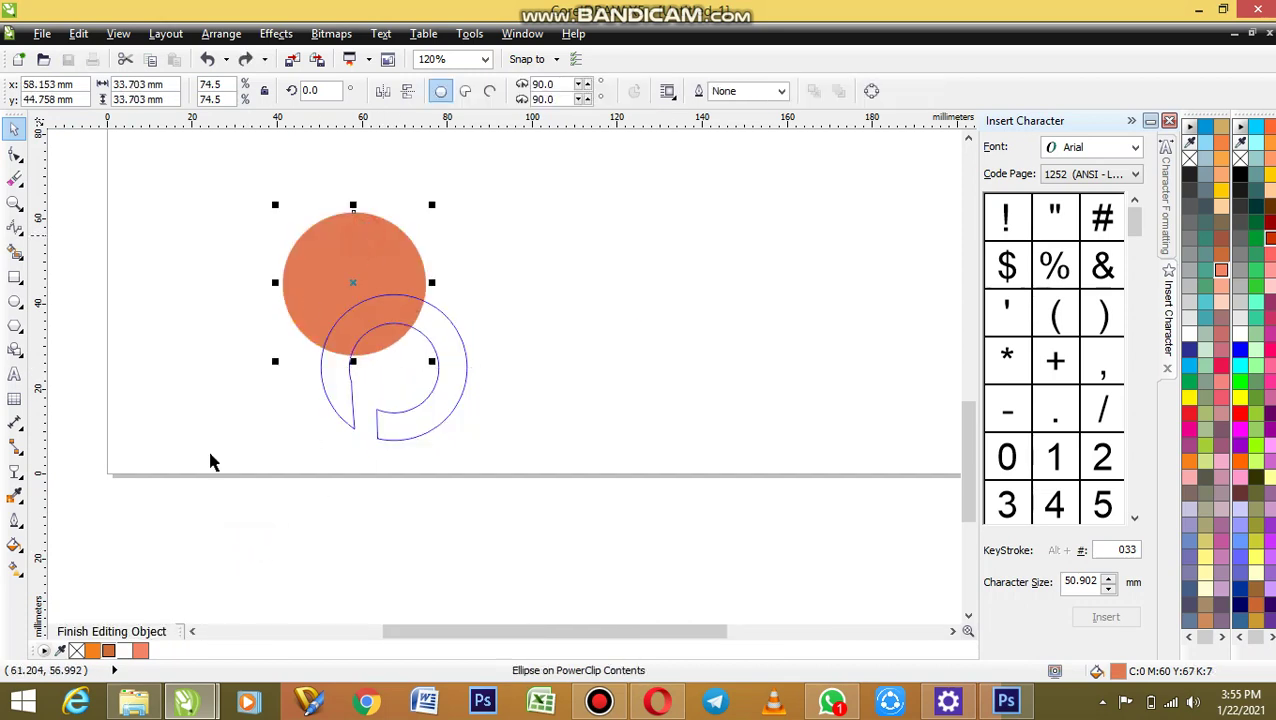
pyautogui.click(108, 651)
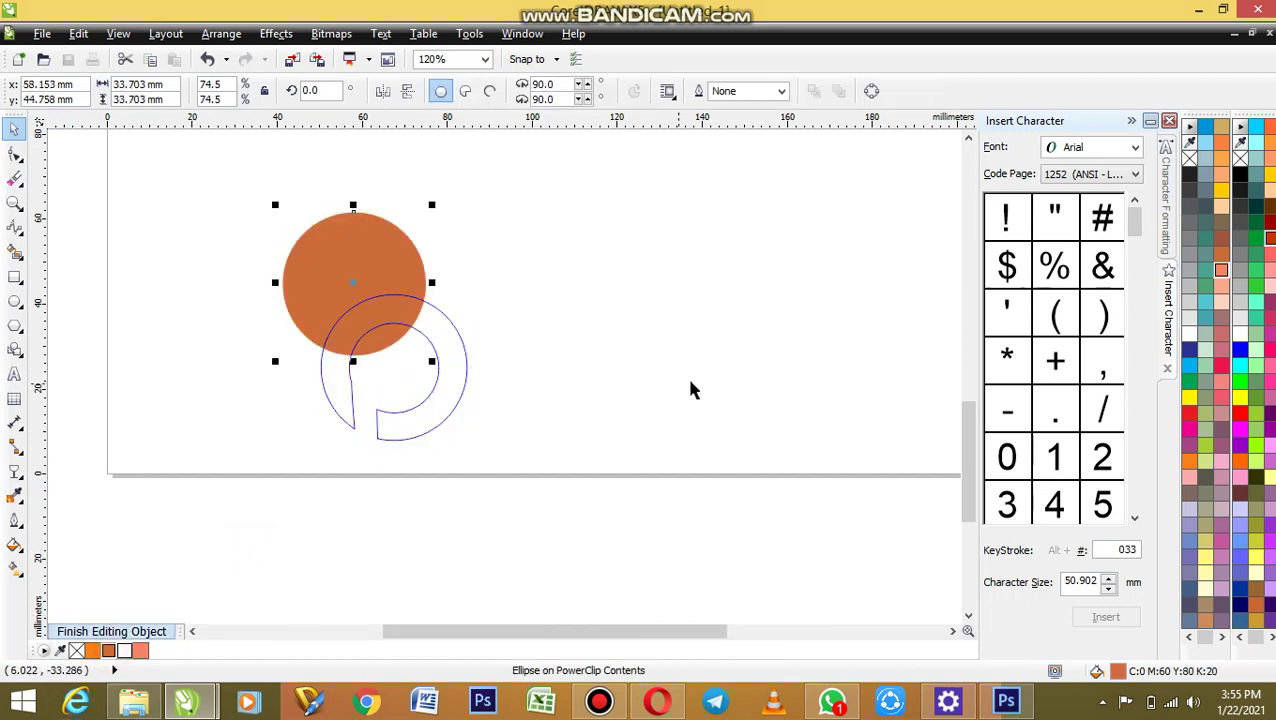
pyautogui.keyDown('ctrl'); pyautogui.click(1240, 175); pyautogui.keyUp('ctrl')
pyautogui.keyDown('ctrl'); pyautogui.click(602, 317); pyautogui.keyUp('ctrl')
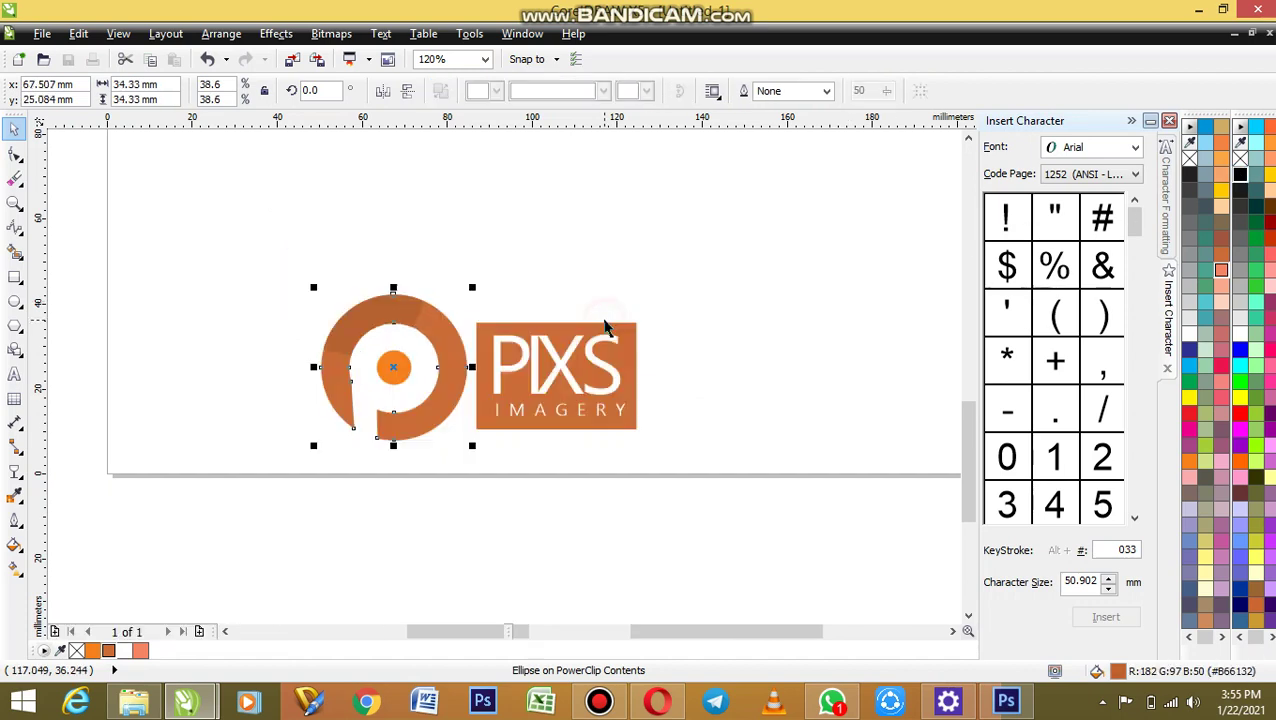
# - Fill the small central circle of the lower logo with the brownish orange C0 M60 Y80 K20
pyautogui.click(419, 373)
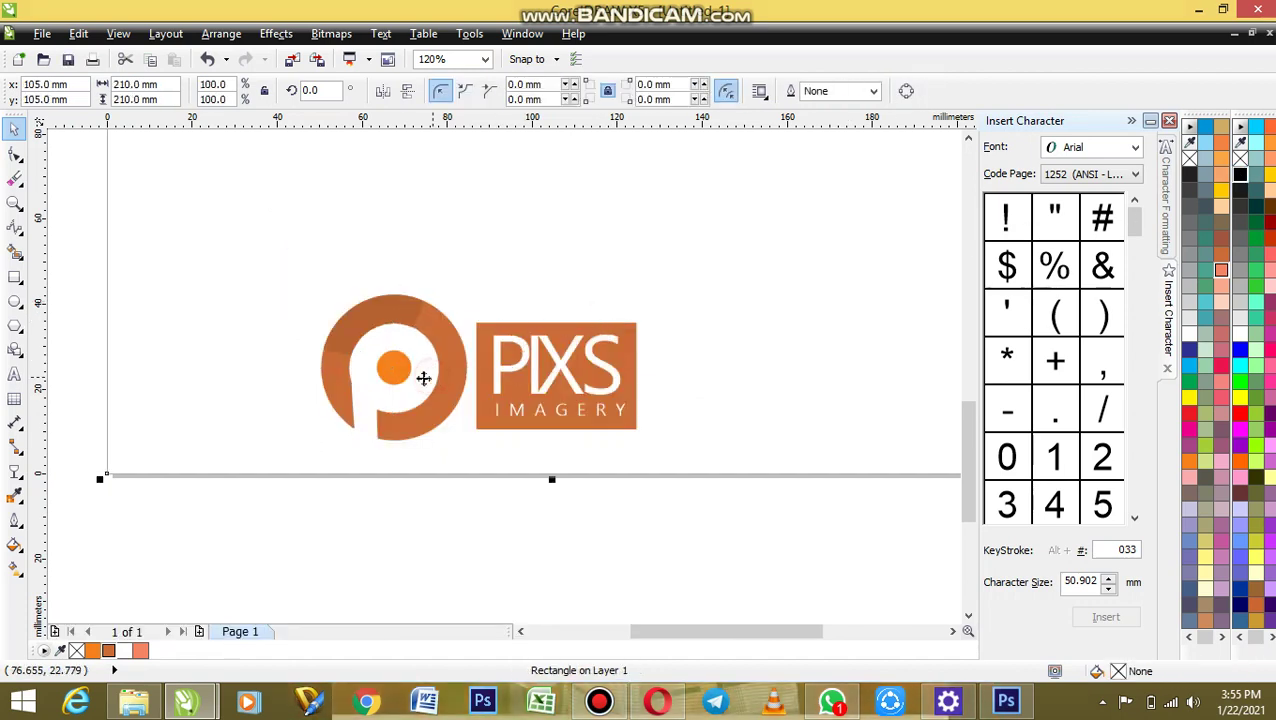
pyautogui.click(393, 368)
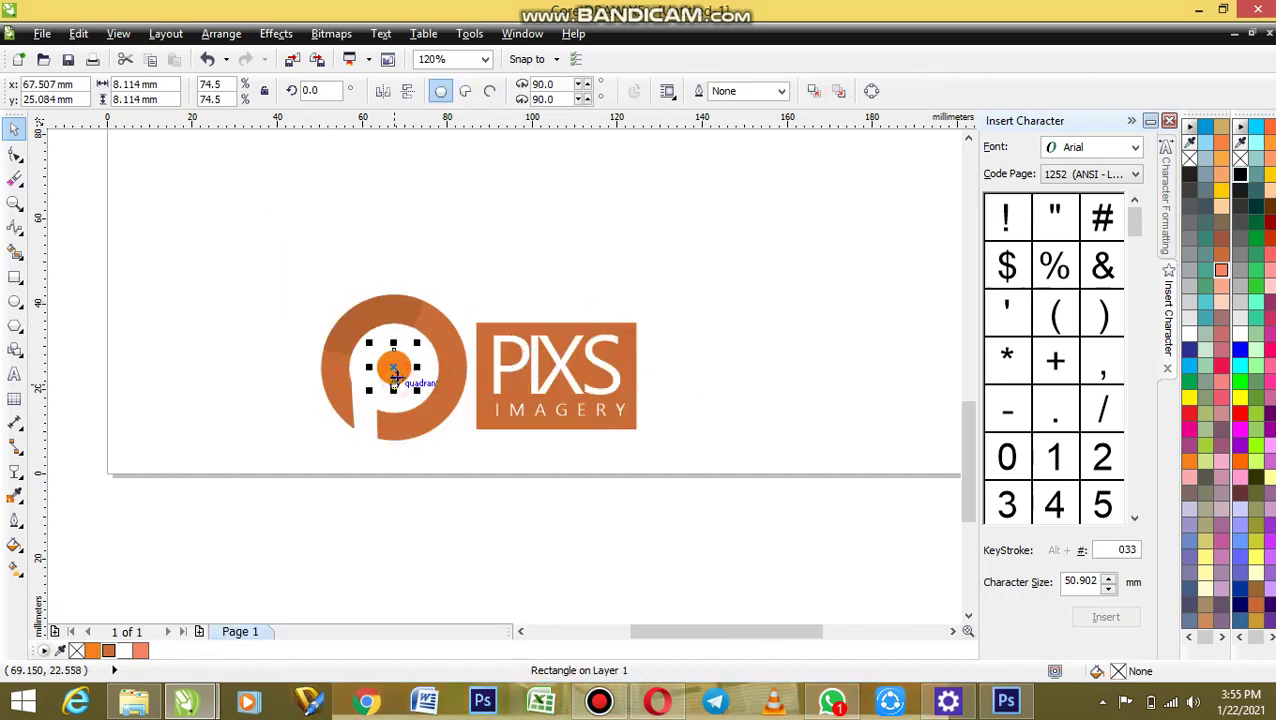
pyautogui.click(1220, 251)
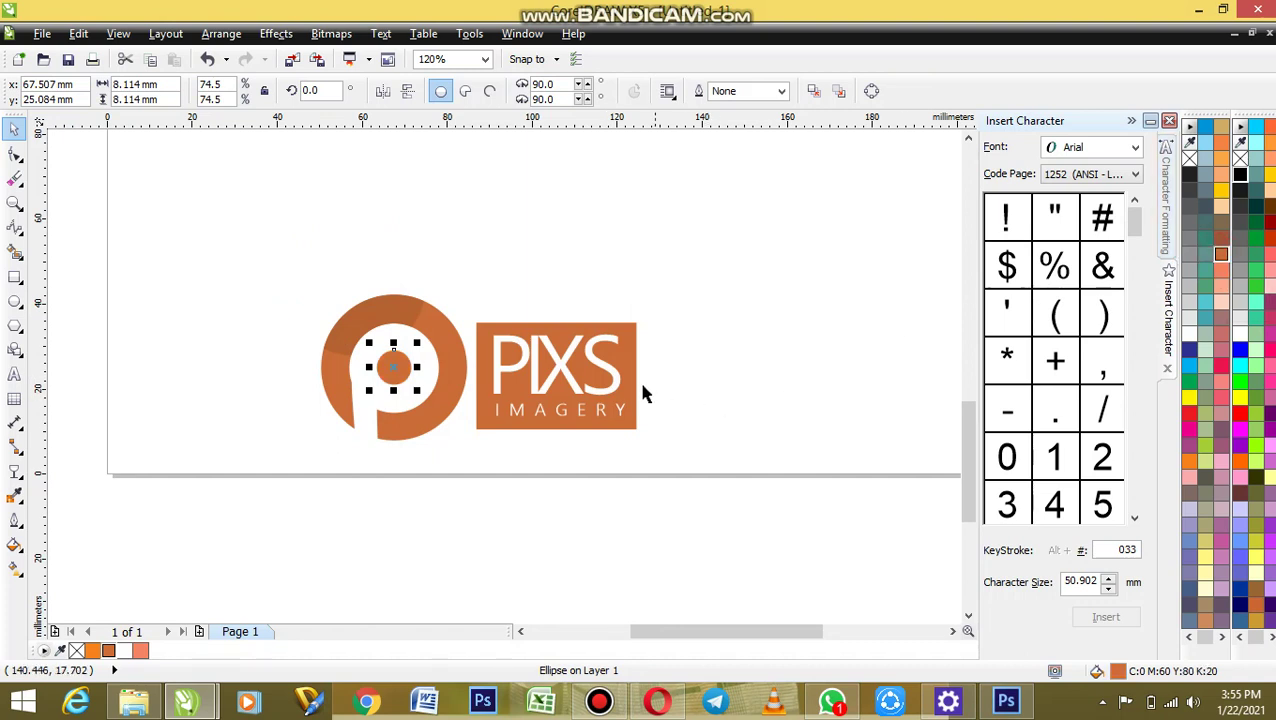
# - Try moving the lower ring and its central circle to the far side of the lettering rectangle
pyautogui.keyDown('shift'); pyautogui.click(373, 315); pyautogui.keyUp('shift')
pyautogui.moveTo(373, 315); pyautogui.dragTo(691, 322)
pyautogui.hotkey('ctrl', 'z')
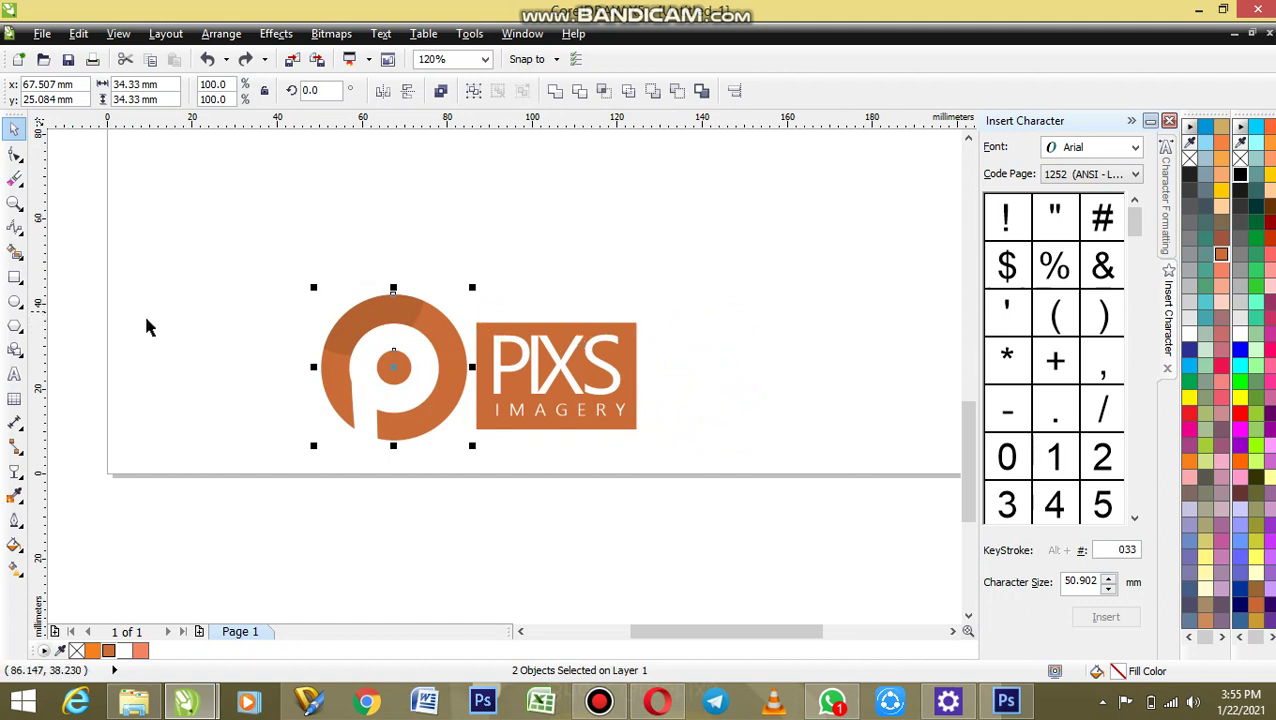
# - Draw a thin vertical bar about 2.2 mm wide and 46.8 mm tall between the lower ring and the lettering rectangle
pyautogui.click(14, 277)
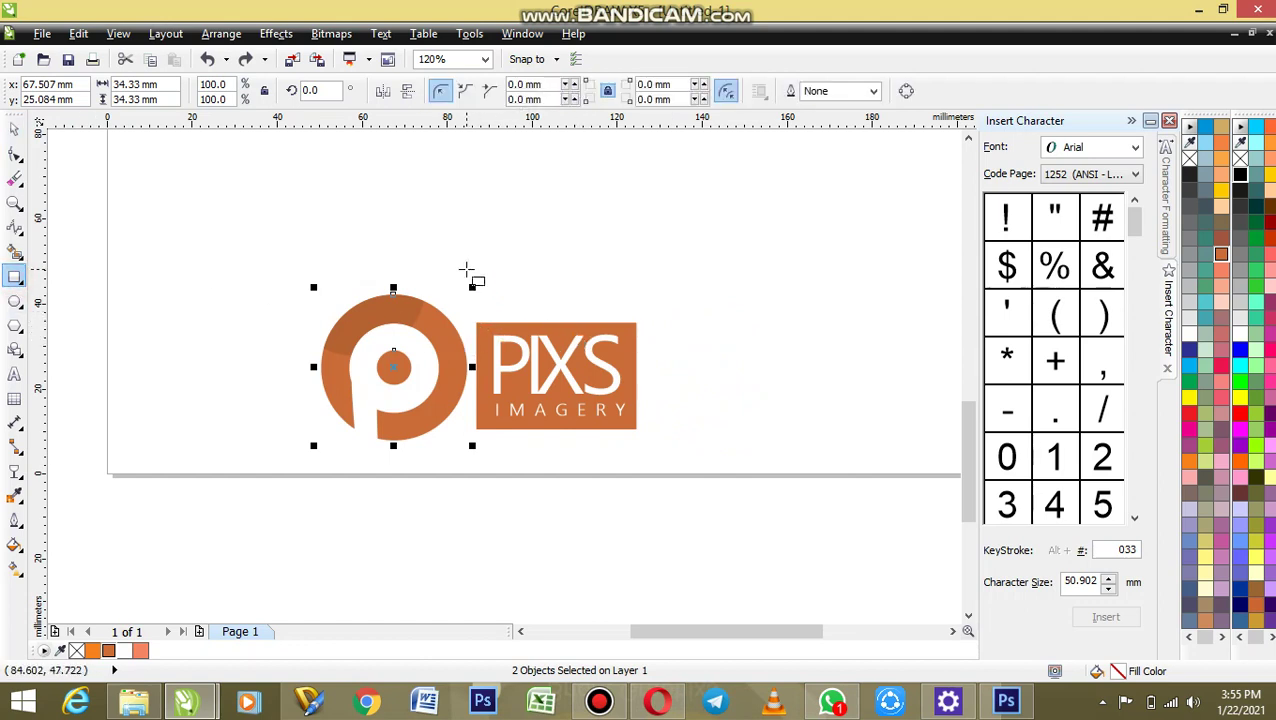
pyautogui.moveTo(466, 270); pyautogui.dragTo(473, 466)
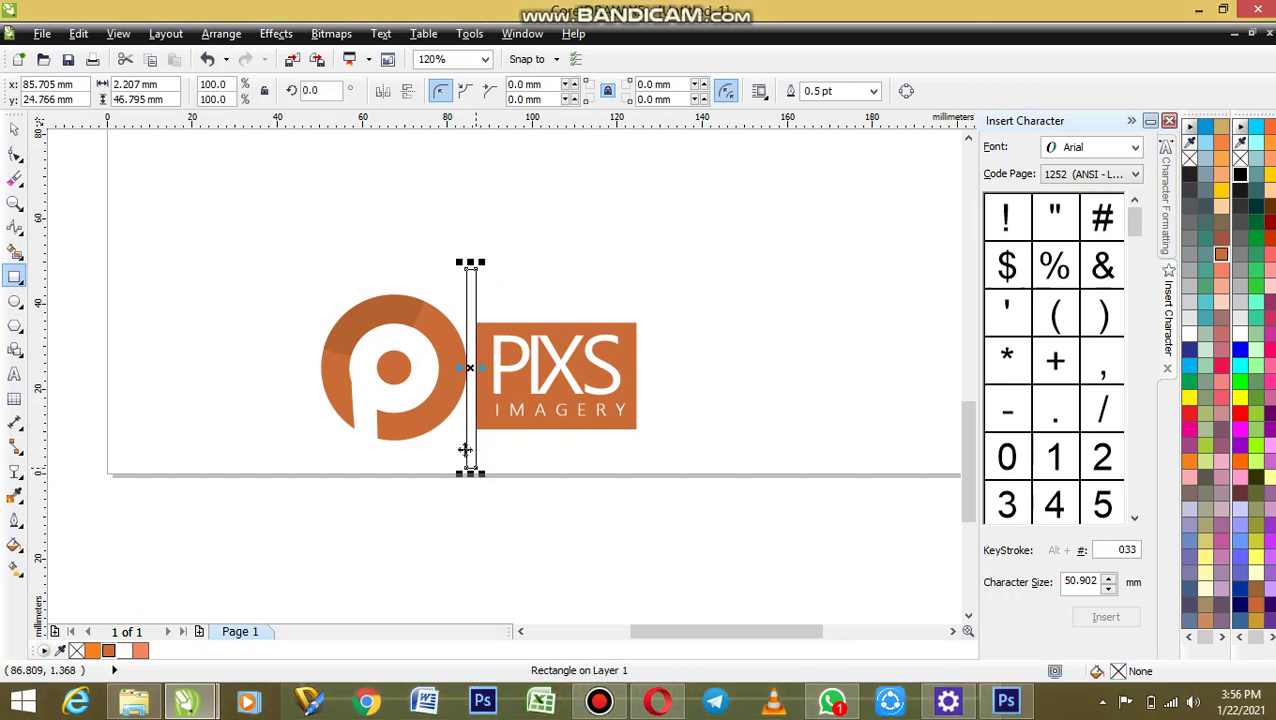
pyautogui.press('space')
# - Nudge the lower ring and its central circle about 1.3 mm left, away from the thin bar
pyautogui.click(438, 417)
pyautogui.keyDown('shift'); pyautogui.click(409, 371); pyautogui.keyUp('shift')
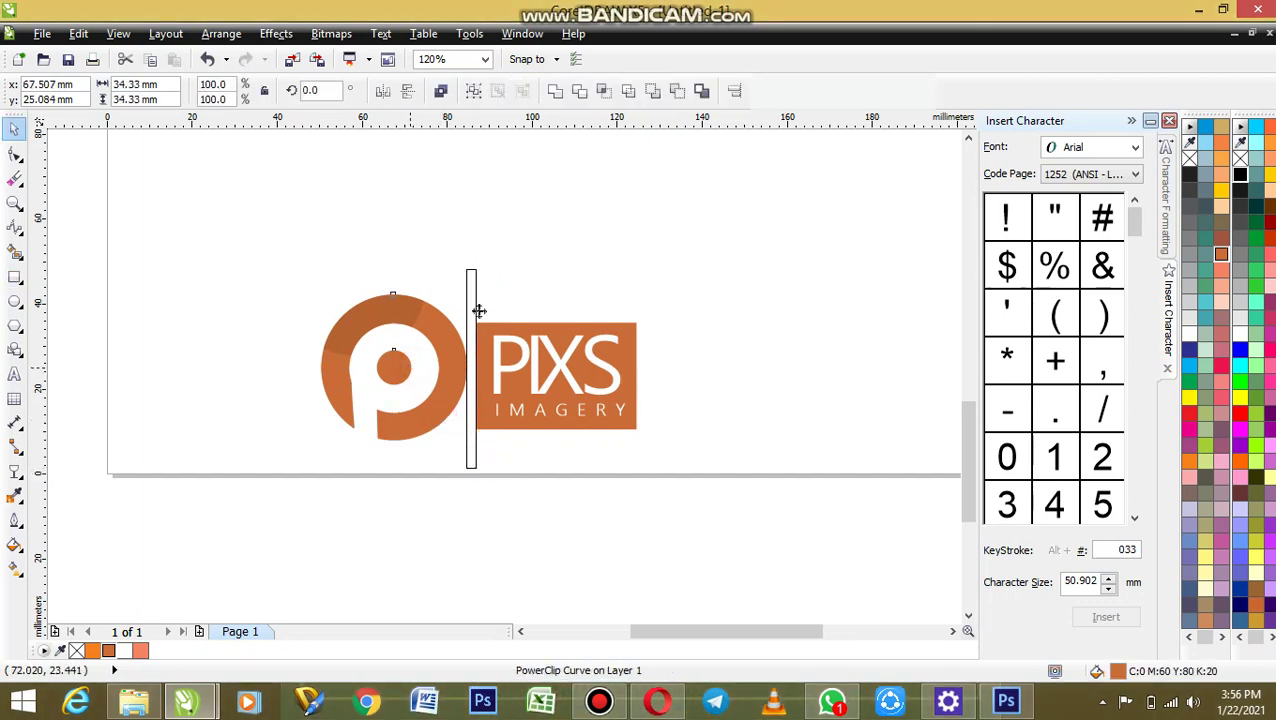
pyautogui.click(599, 701)
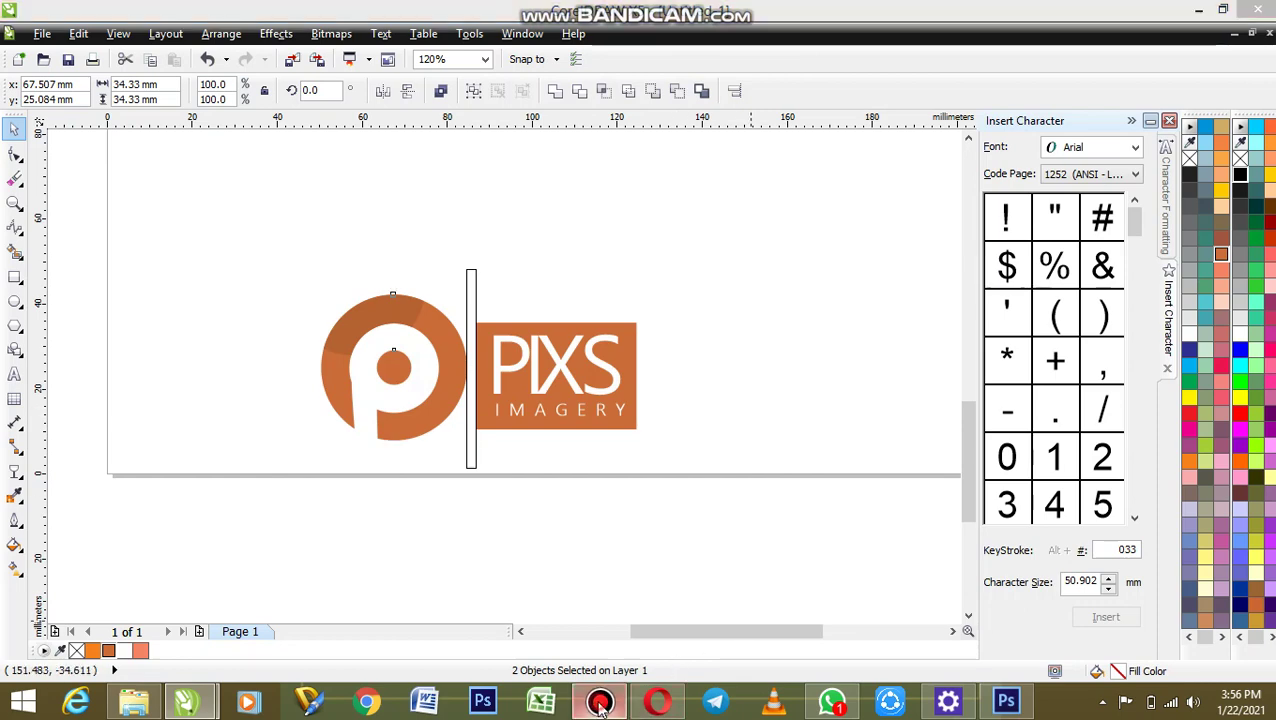
pyautogui.click(599, 701)
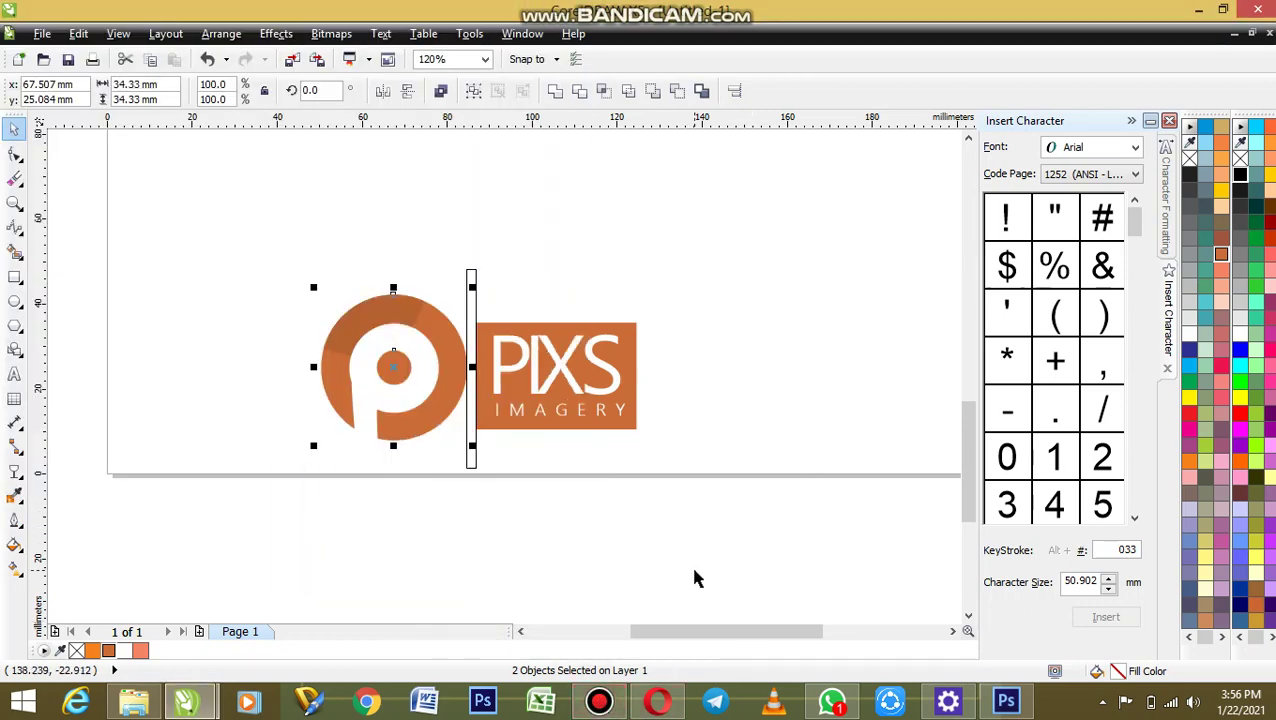
pyautogui.press('Left')
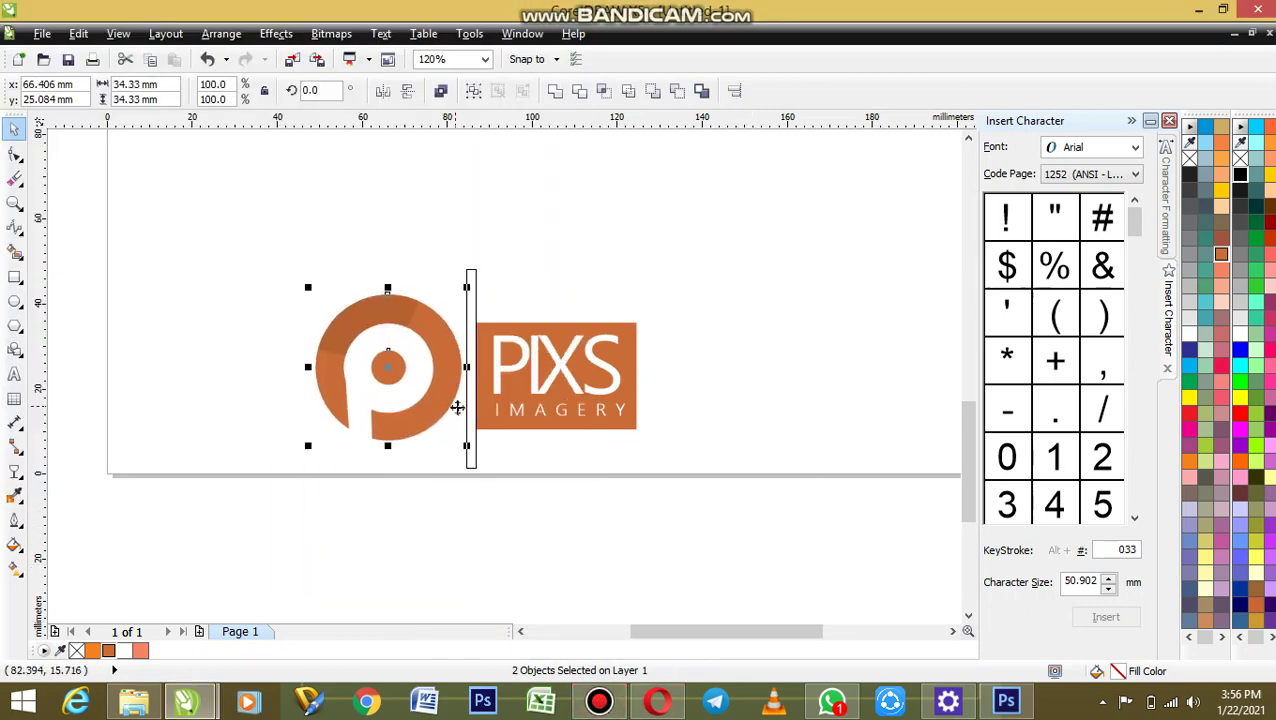
# - Remove the thin bar's outline and fill it with the brownish orange darkened by a touch of black
pyautogui.click(473, 432)
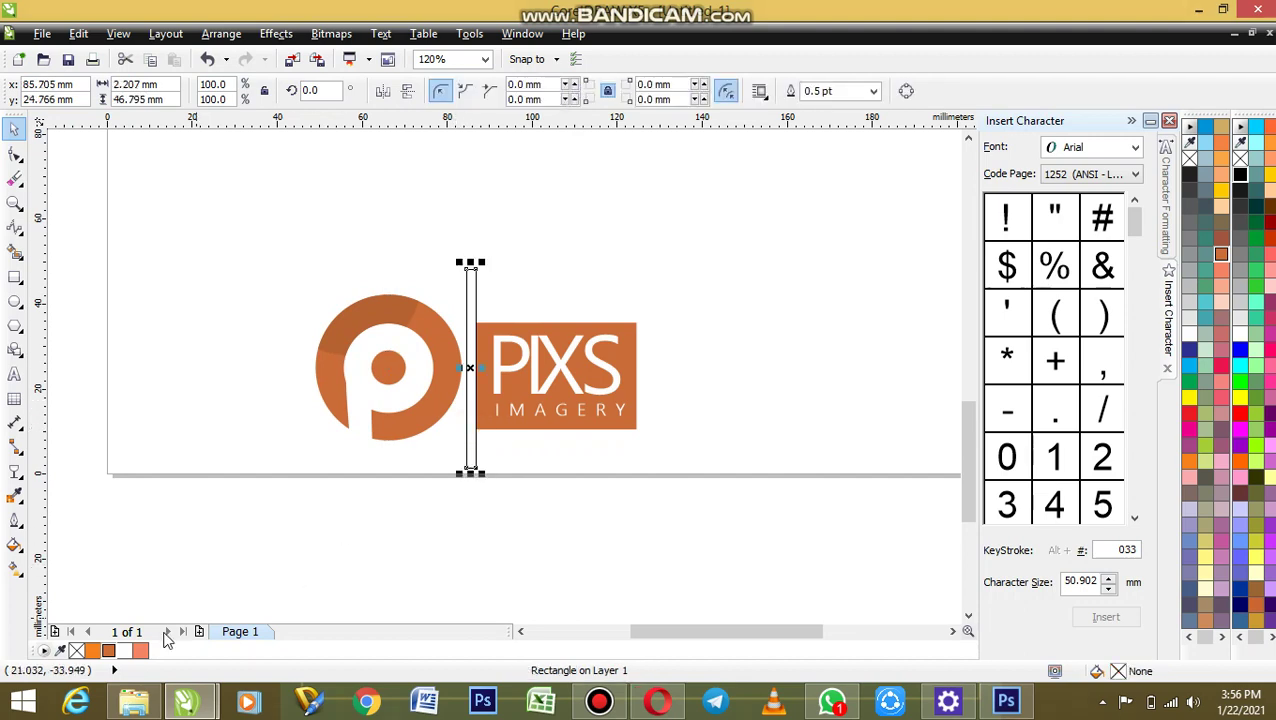
pyautogui.click(107, 652)
pyautogui.rightClick(76, 651)
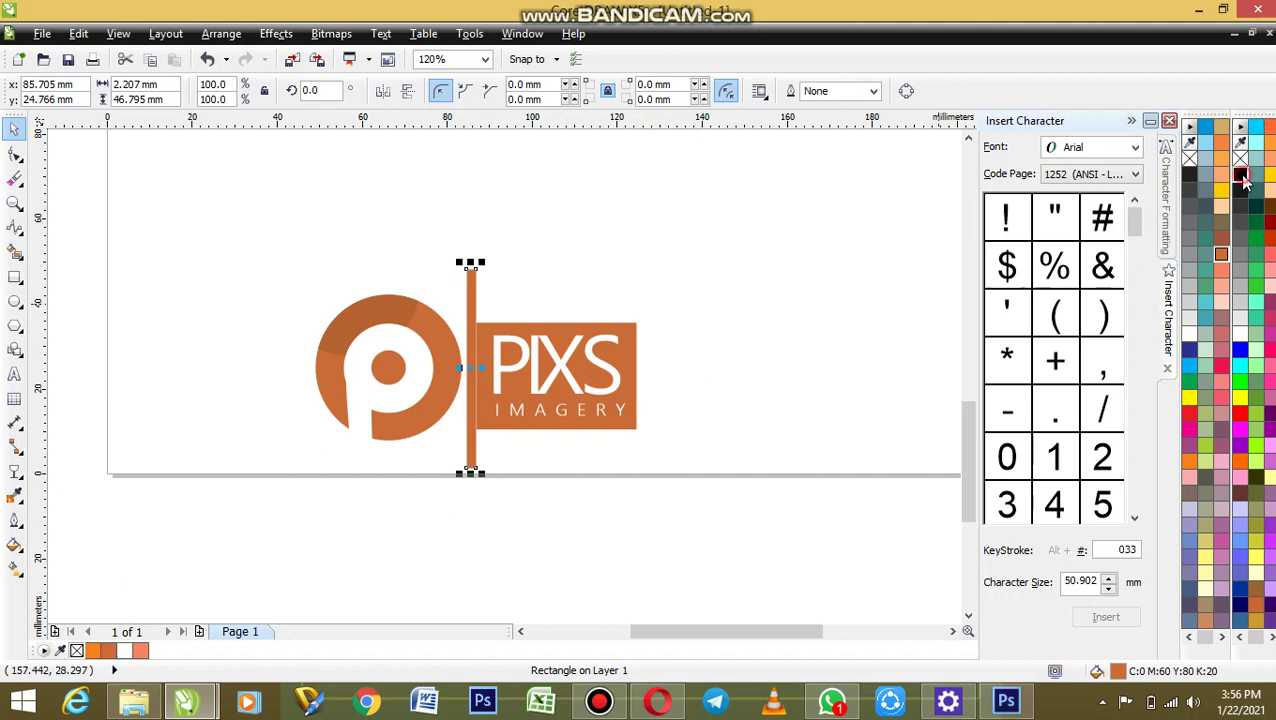
pyautogui.click(1241, 177)
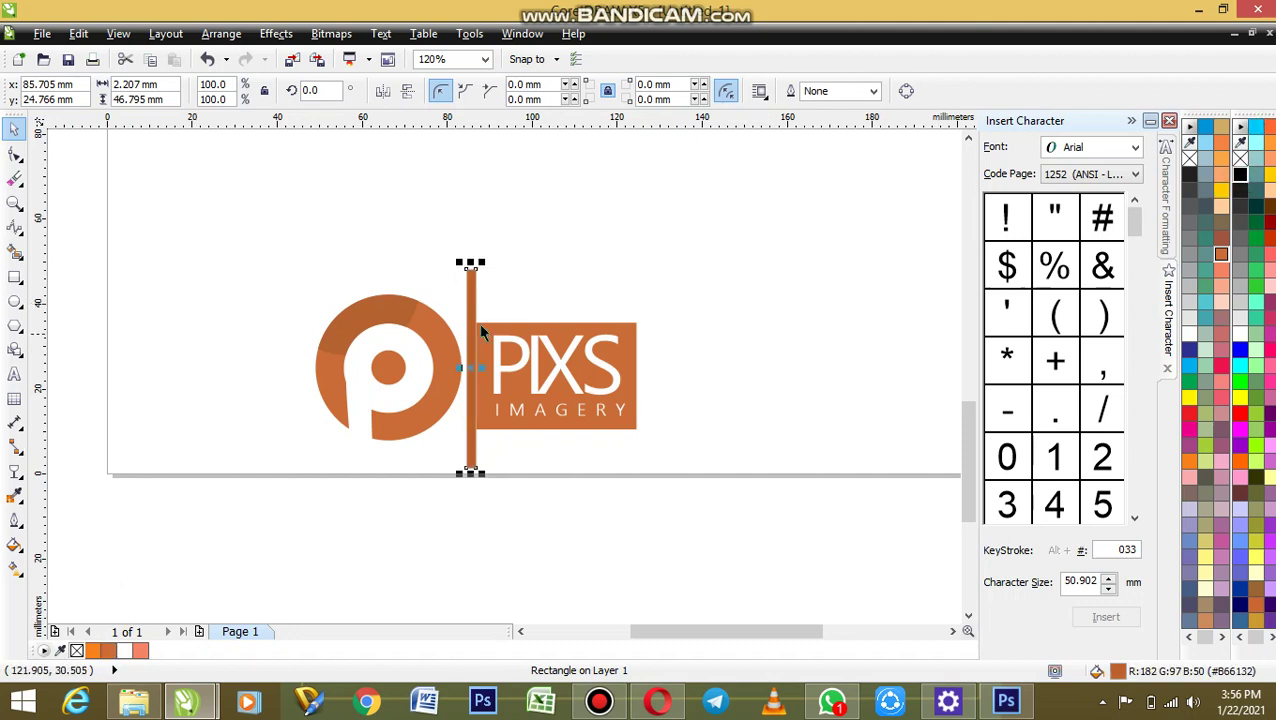
# - Group the lower ring with its central circle, and nudge the group and the thin bar about 1.3 mm left
pyautogui.click(391, 366)
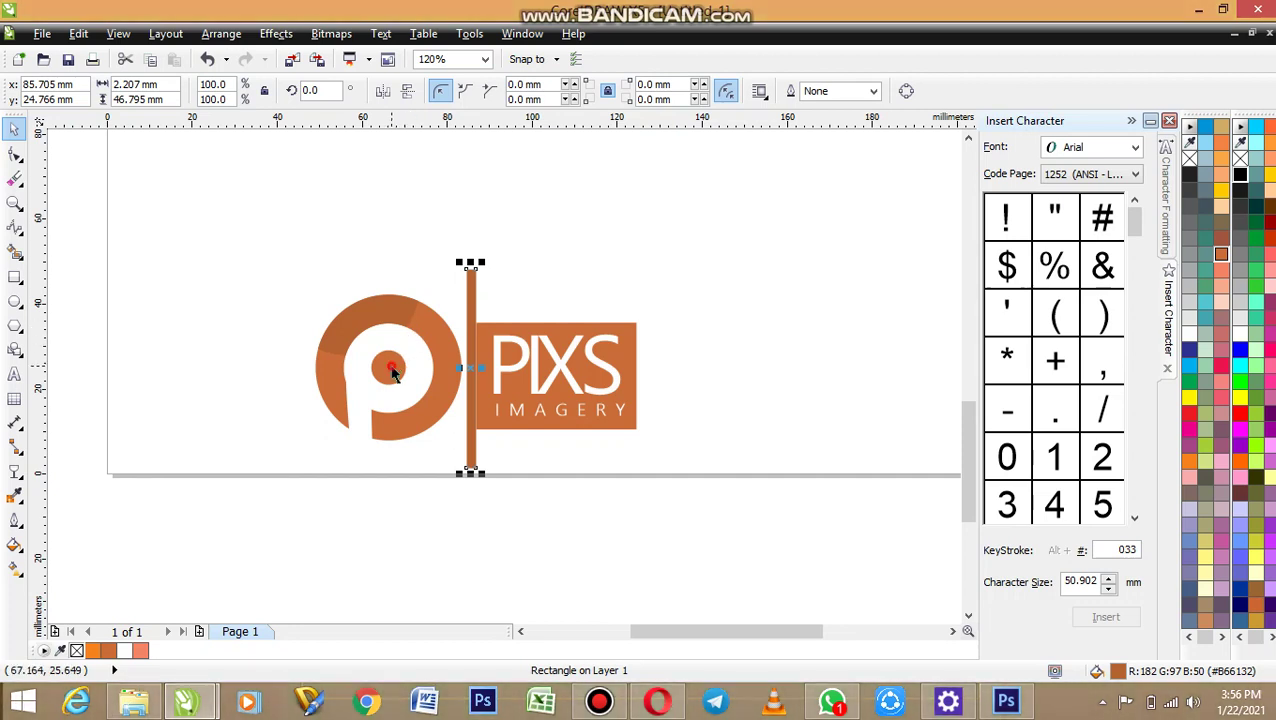
pyautogui.keyDown('shift'); pyautogui.click(433, 321); pyautogui.keyUp('shift')
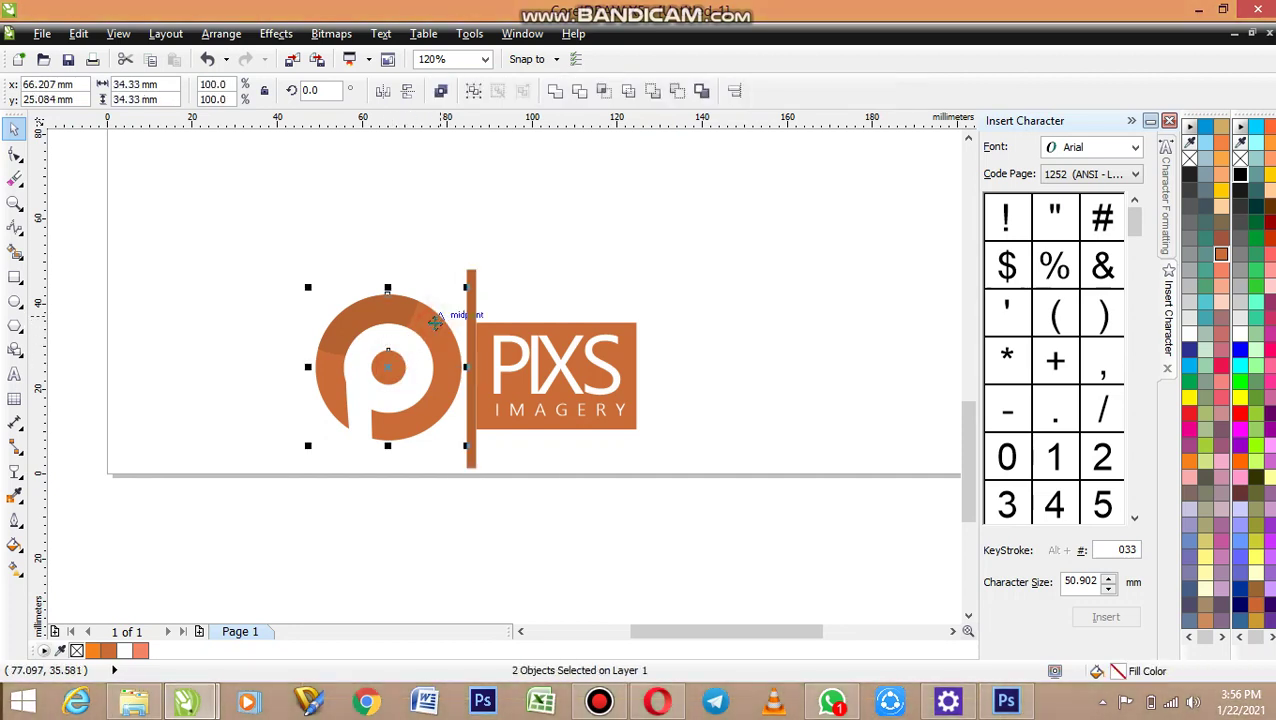
pyautogui.hotkey('ctrl', 'g')
pyautogui.keyDown('shift'); pyautogui.click(472, 277); pyautogui.keyUp('shift')
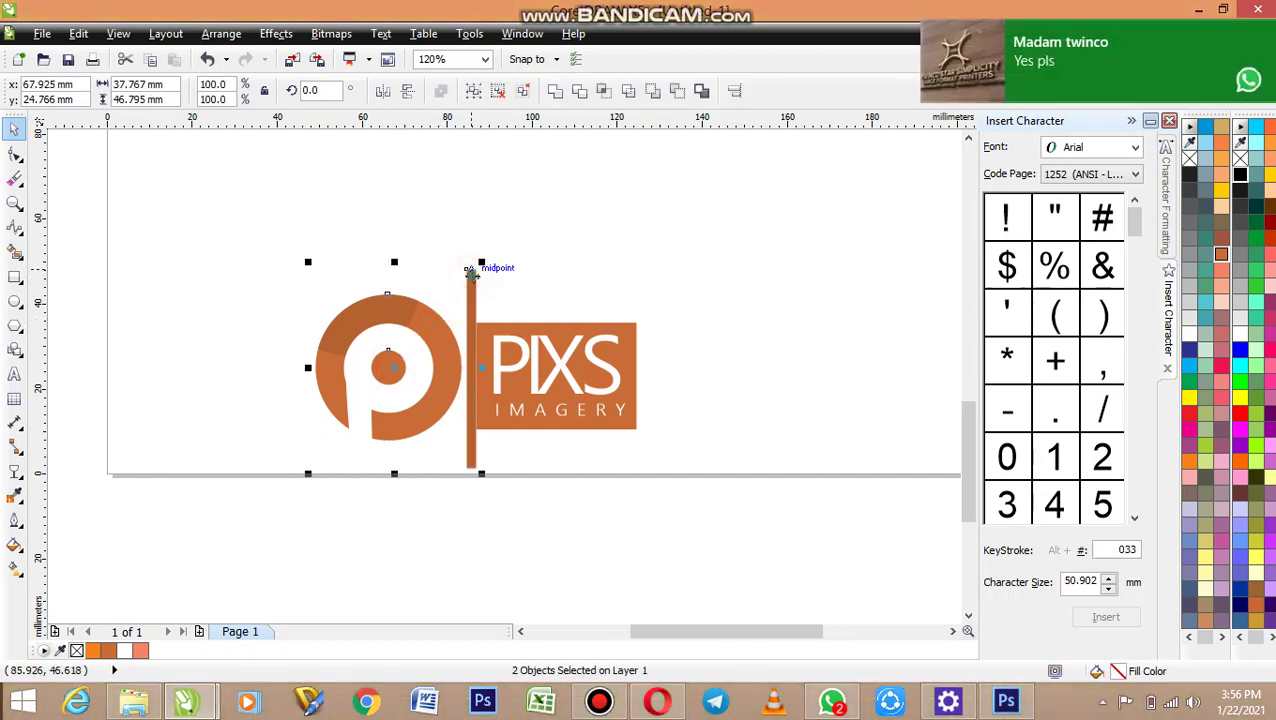
pyautogui.press('Left')
pyautogui.press('Left')
pyautogui.press('Left')
pyautogui.press('Left')
pyautogui.moveTo(471, 275); pyautogui.dragTo(472, 277)
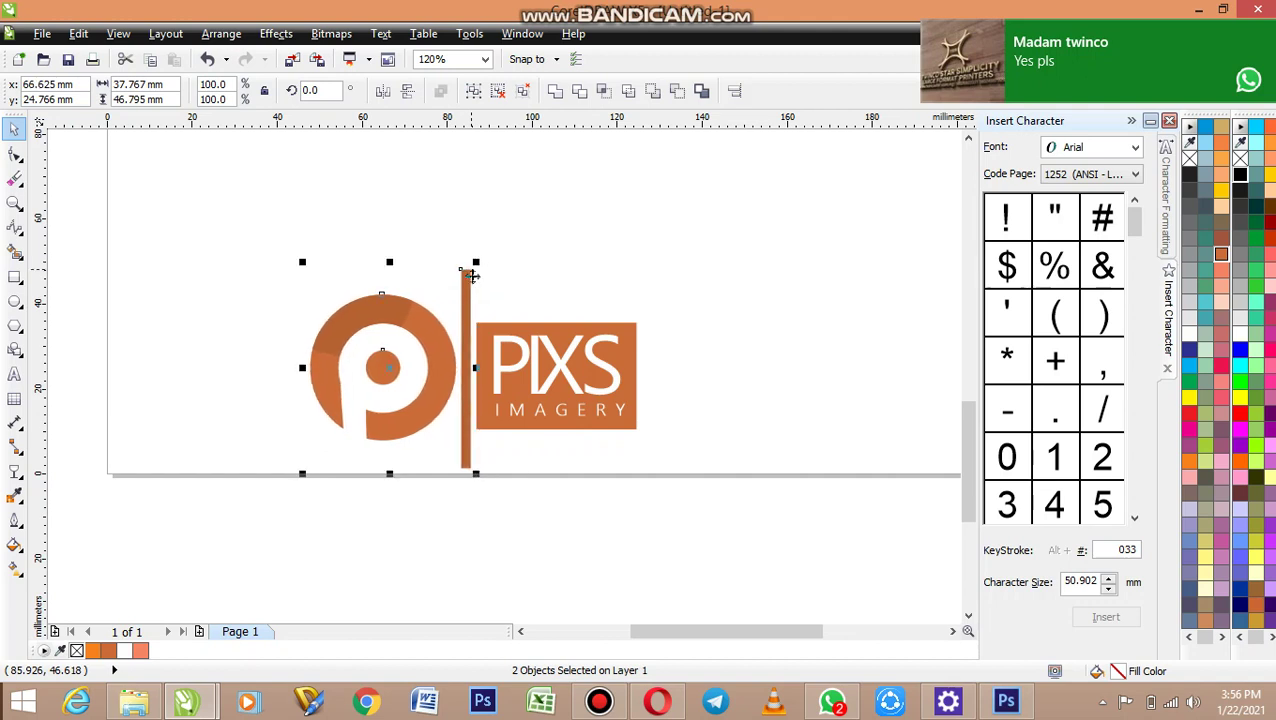
# - Move the complete horizontal logo up beneath the upper logo, centred at about X 108 mm, Y 64 mm
pyautogui.hotkey('shift', 'F4')
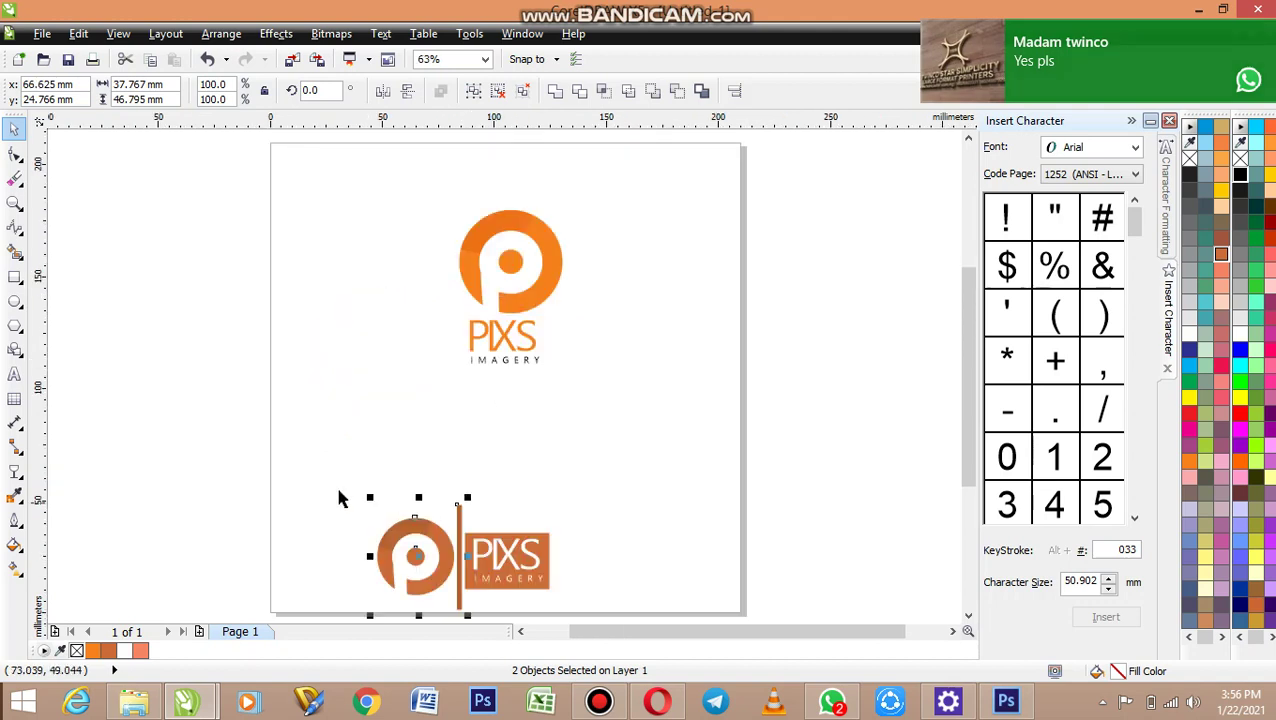
pyautogui.moveTo(190, 441); pyautogui.dragTo(601, 607)
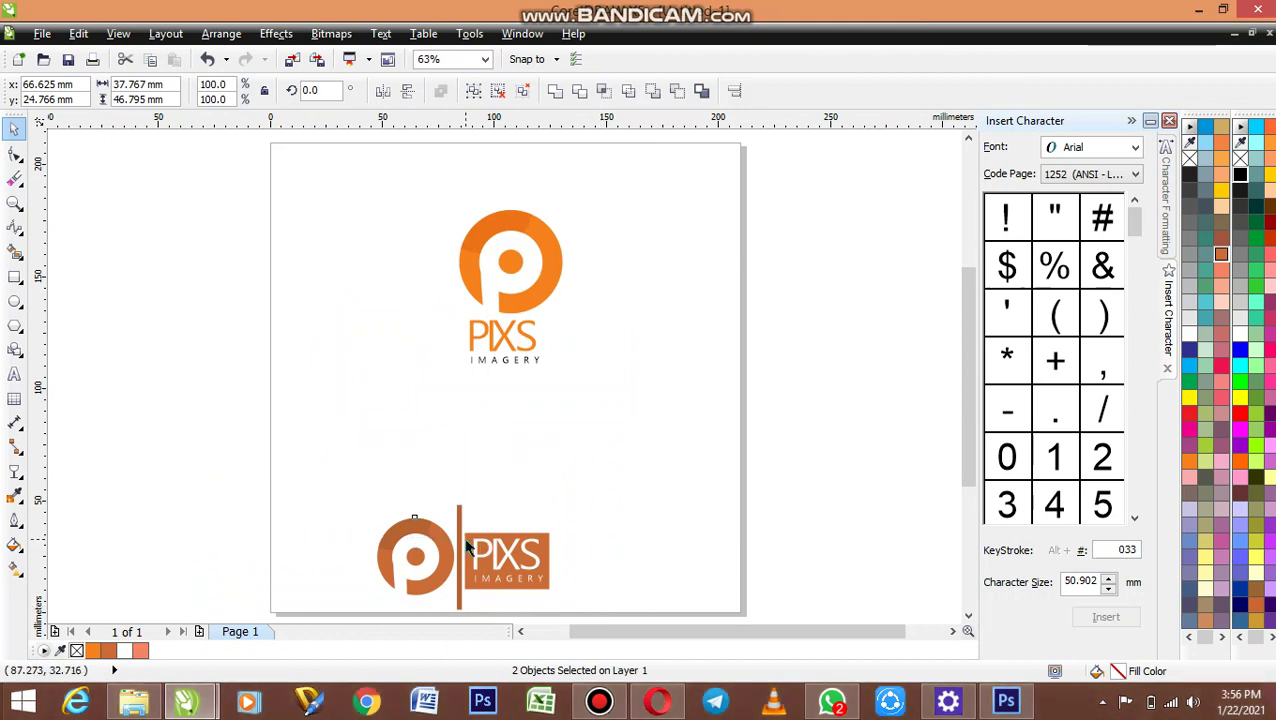
pyautogui.click(425, 537)
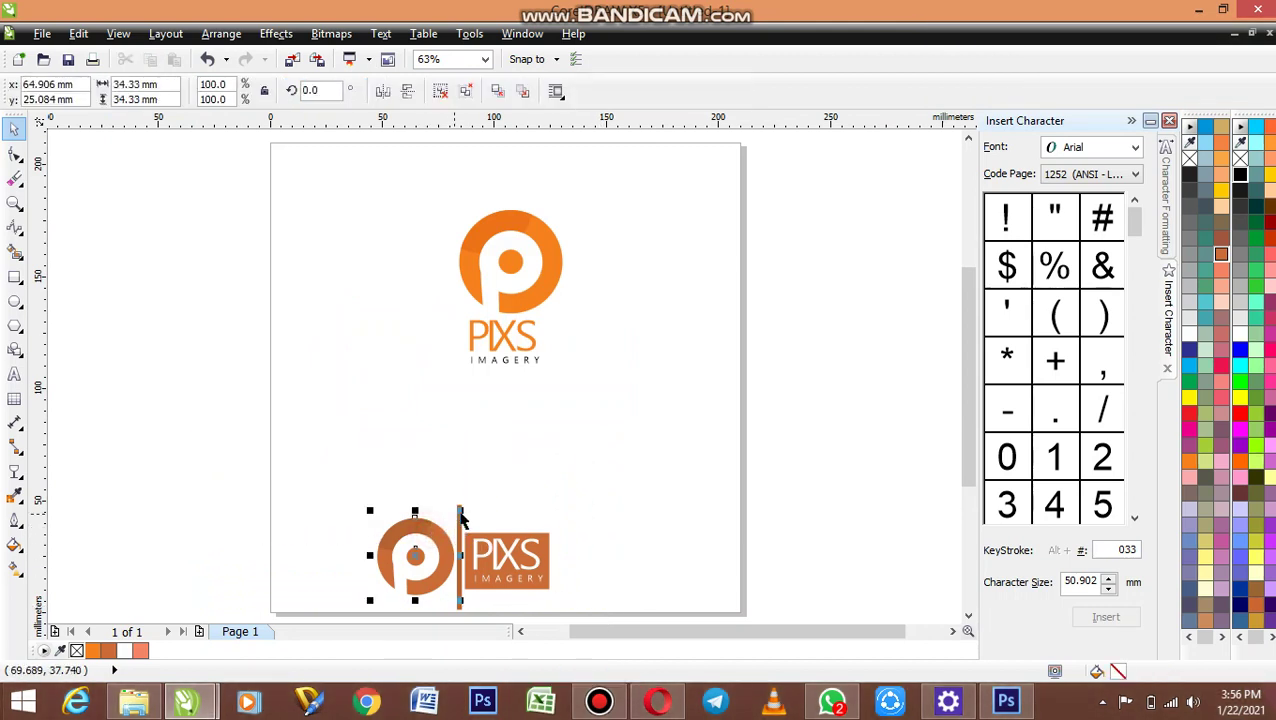
pyautogui.keyDown('shift'); pyautogui.click(460, 528); pyautogui.keyUp('shift')
pyautogui.keyDown('shift'); pyautogui.click(479, 537); pyautogui.keyUp('shift')
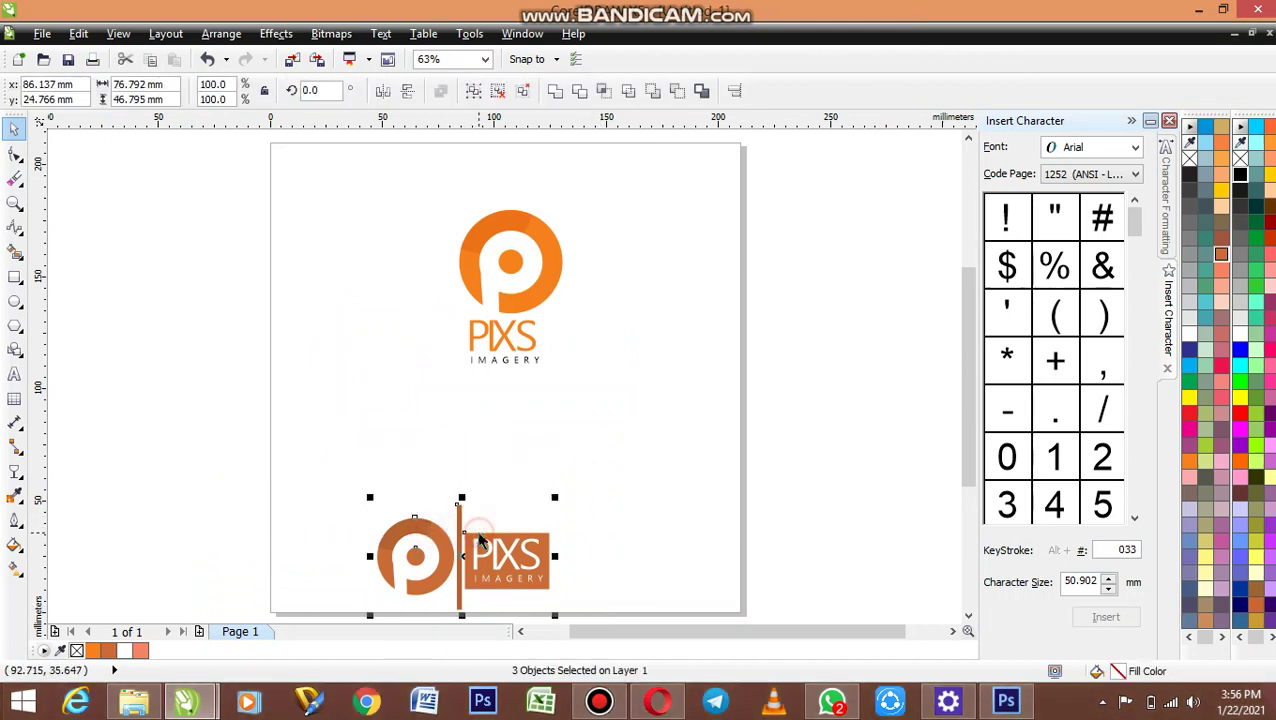
pyautogui.press('Down')
pyautogui.moveTo(179, 436); pyautogui.dragTo(604, 584)
pyautogui.moveTo(534, 484); pyautogui.dragTo(585, 390)
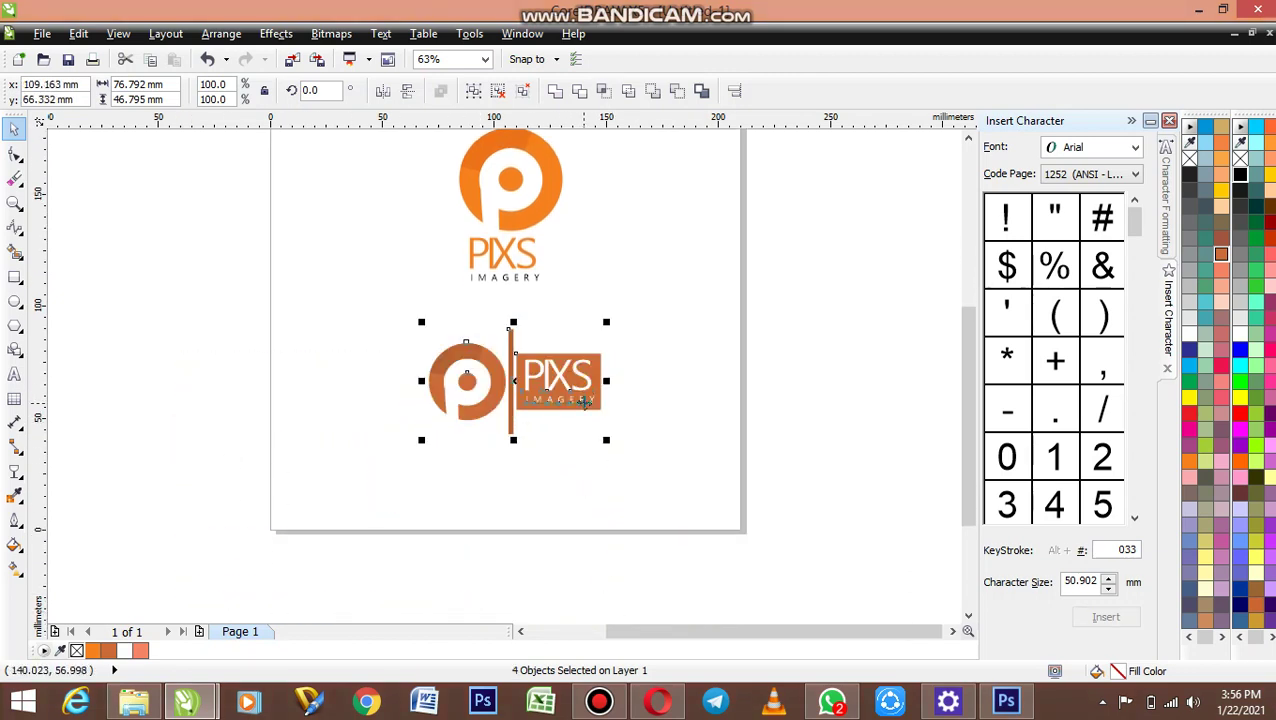
pyautogui.scroll(2, 584, 402)
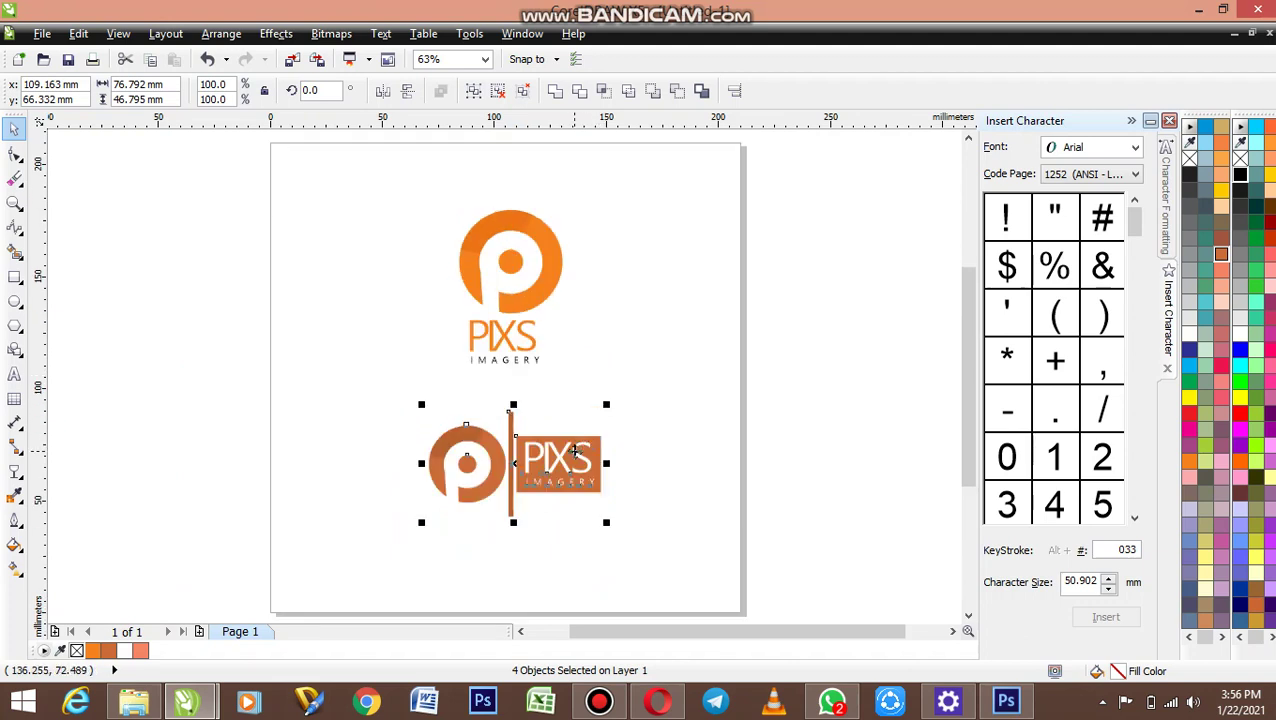
pyautogui.moveTo(574, 452); pyautogui.dragTo(571, 458)
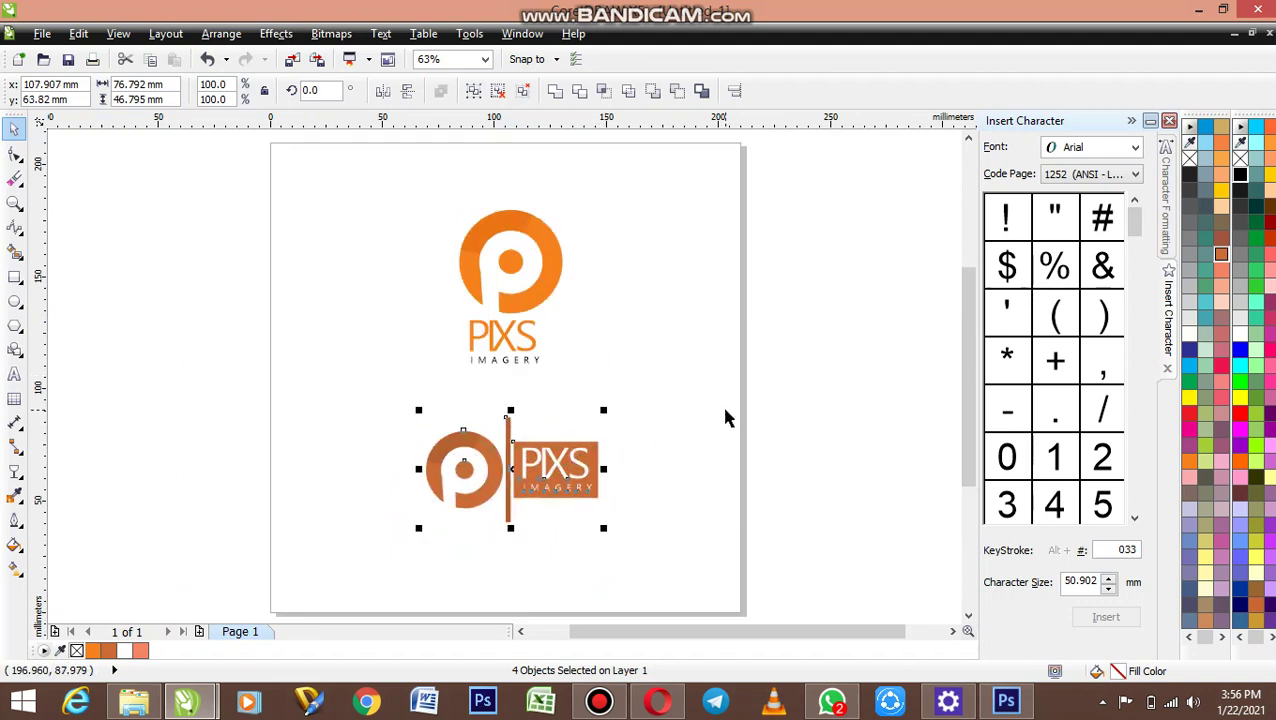
pyautogui.click(762, 404)
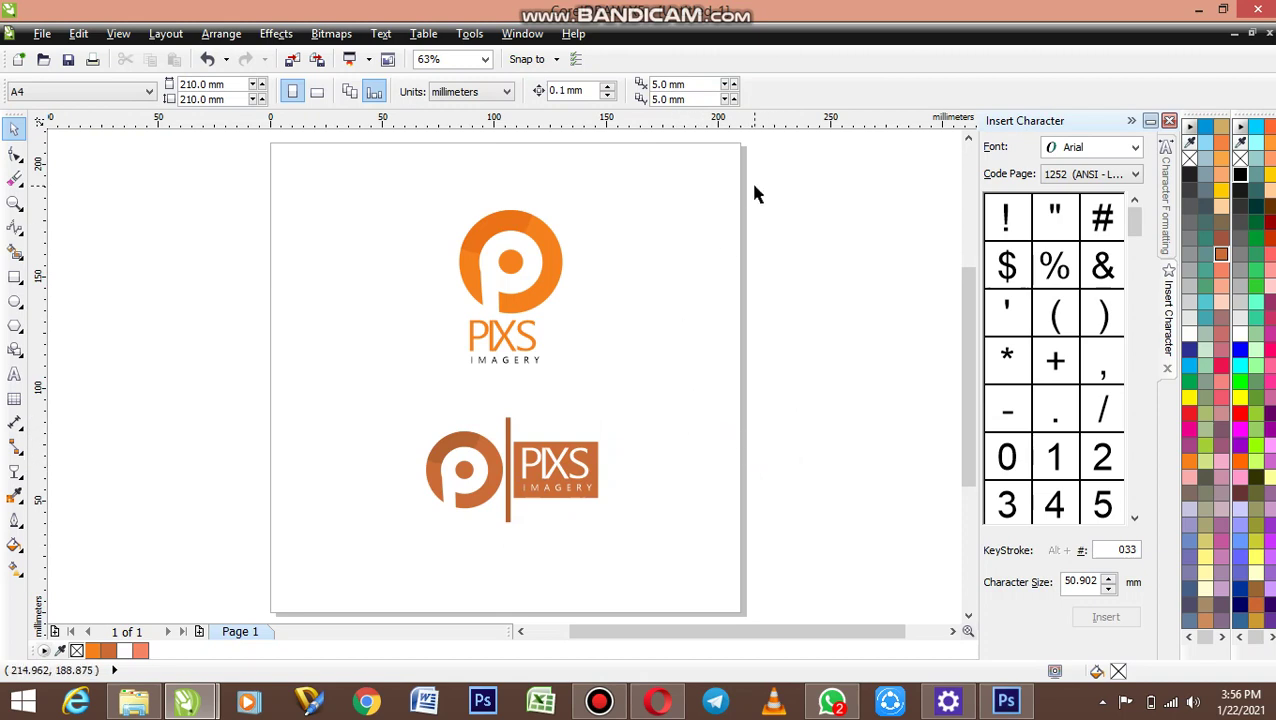
# - Group both logos together and centre the group on the page
pyautogui.moveTo(795, 160); pyautogui.dragTo(370, 558)
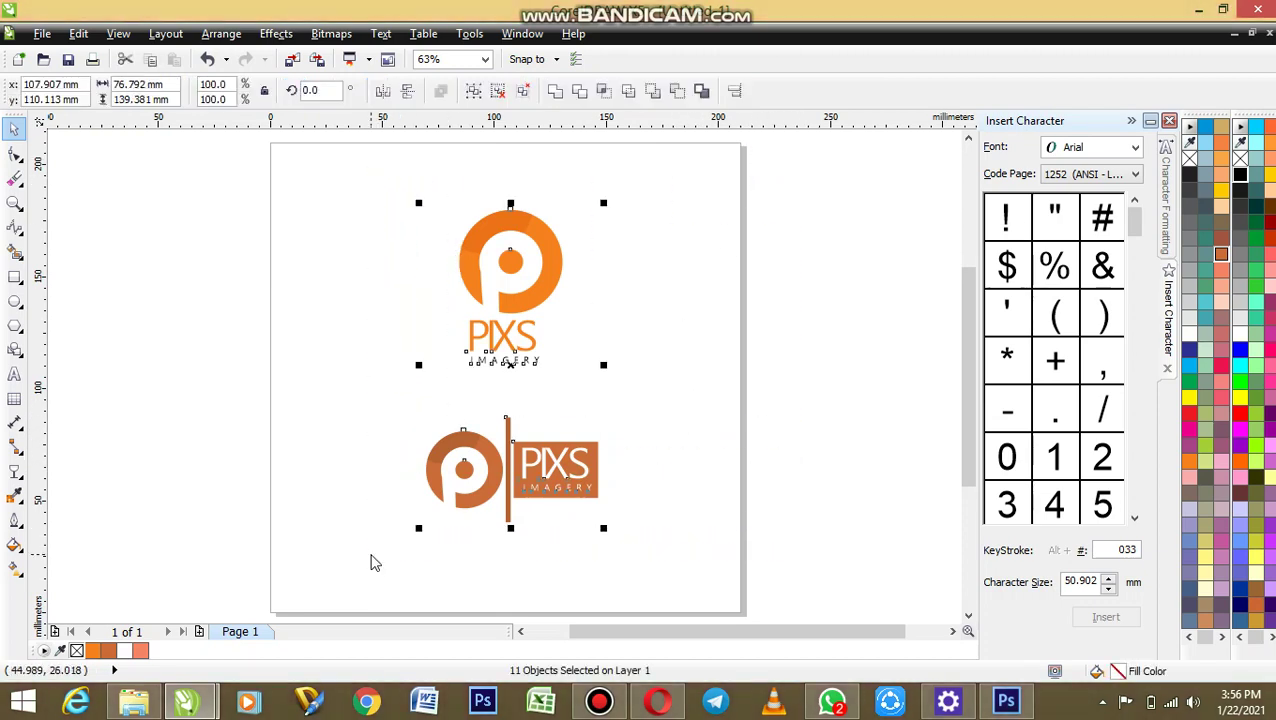
pyautogui.hotkey('ctrl', 'g')
pyautogui.press('p')
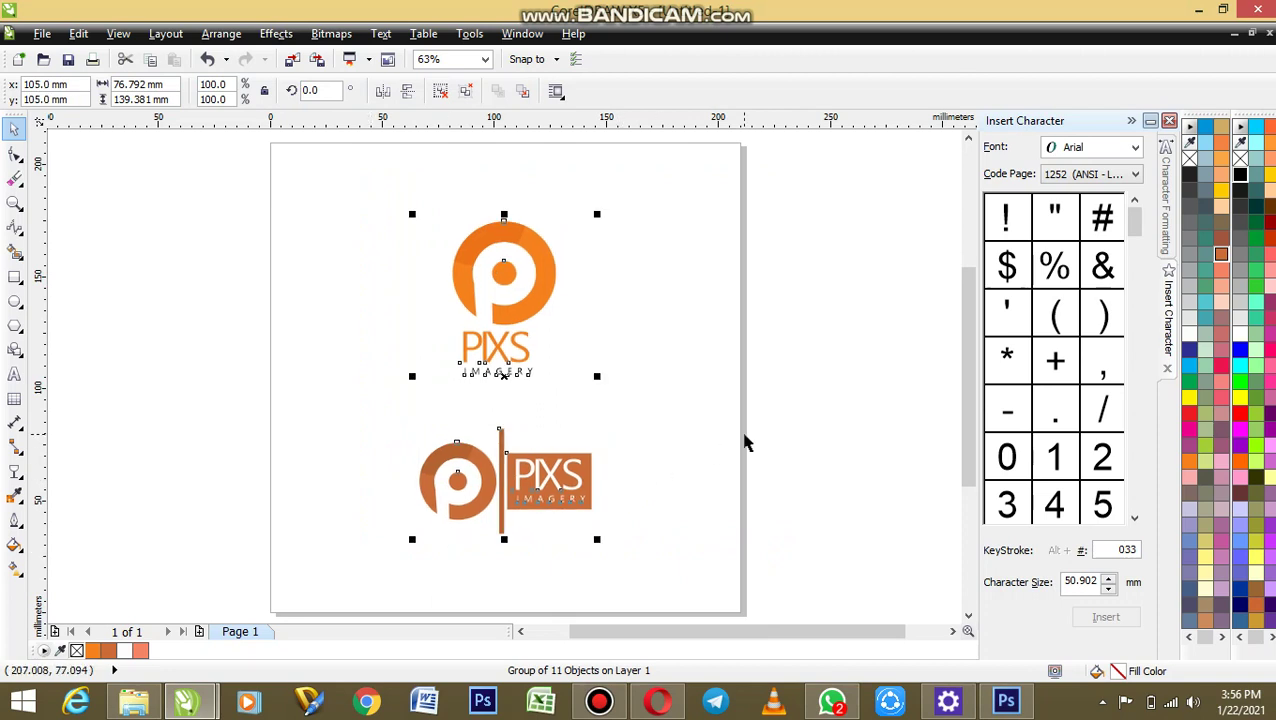
# - Preview the page with both finished logos in full screen and return to the drawing
pyautogui.click(743, 441)
pyautogui.press('F9')
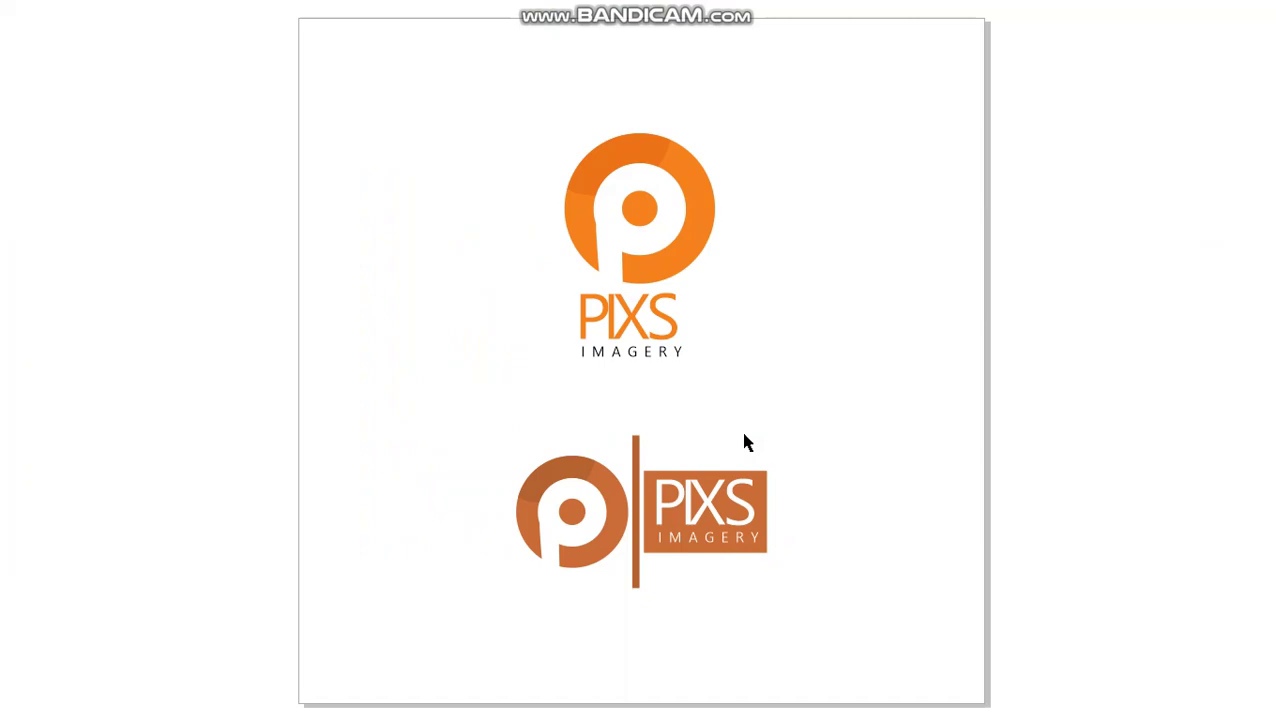
pyautogui.press('F9')
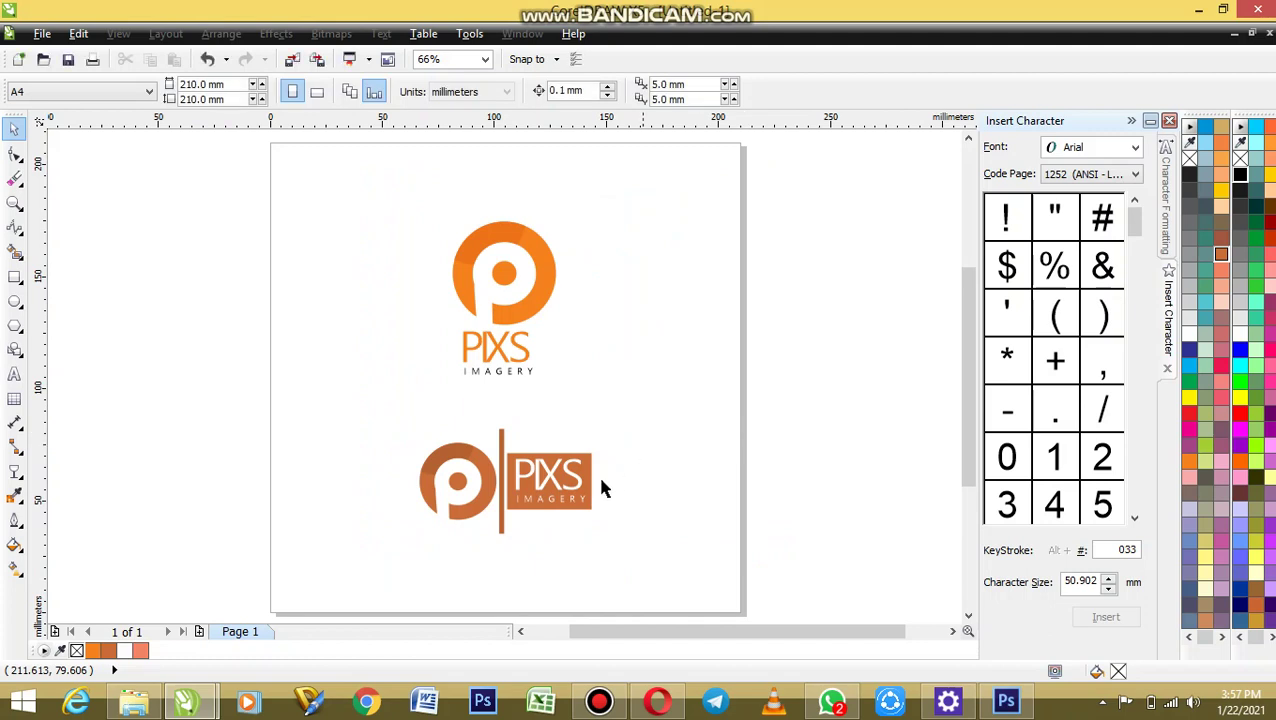
pyautogui.click(552, 485)
pyautogui.click(805, 438)
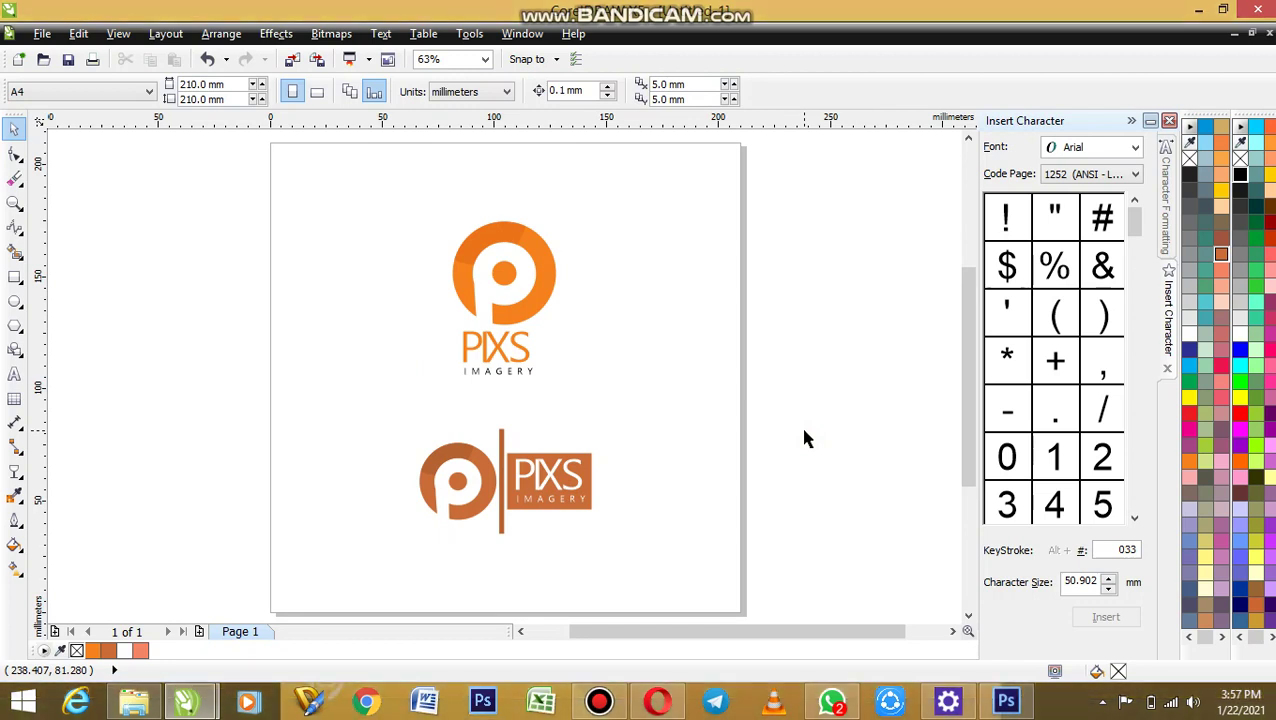
pyautogui.moveTo(752, 18)
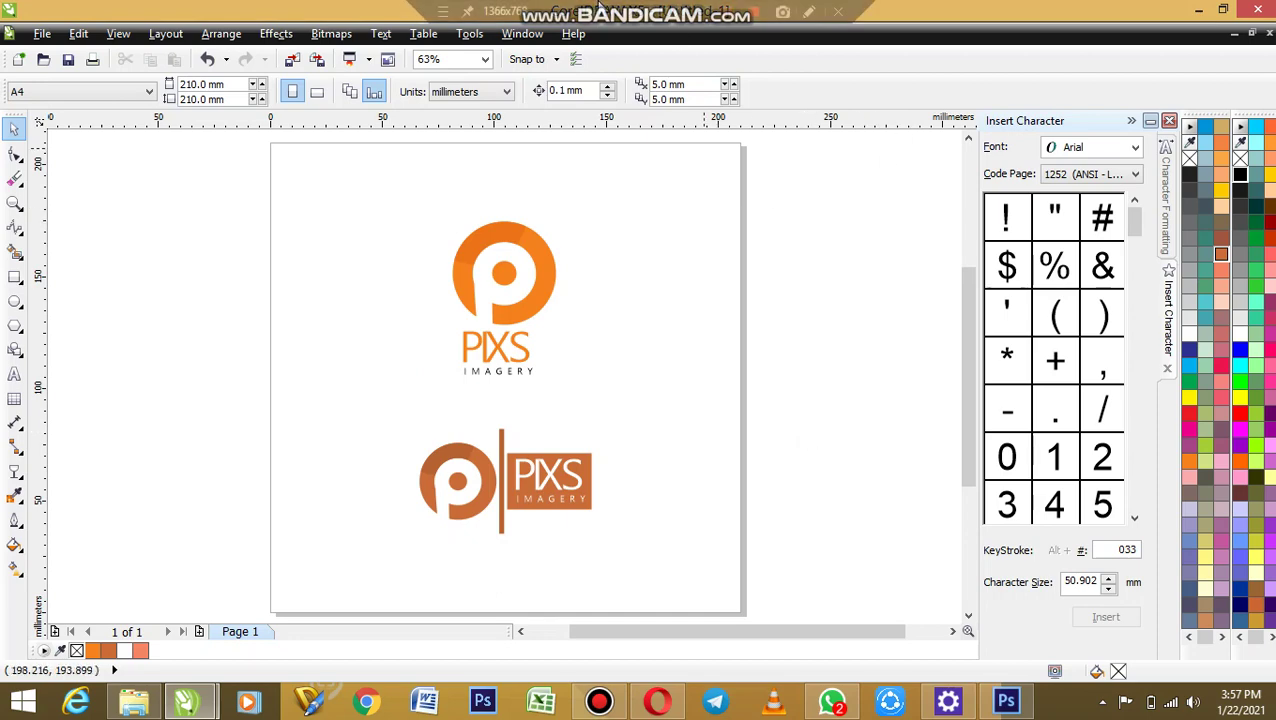